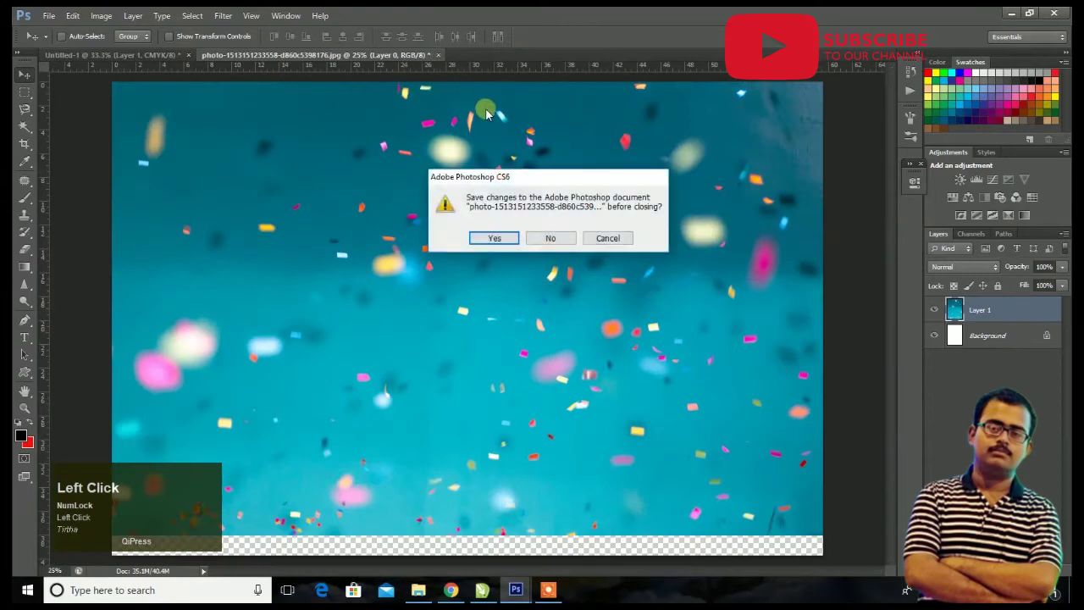
Step: Close the confetti photo document without saving its changes
click(549, 241)
scroll(549, 244, up, 1)
scroll(549, 244, down, 2)
Step: Try to open the first 5299882 flex banner image from the Downloads folder
key(ctrl+o)
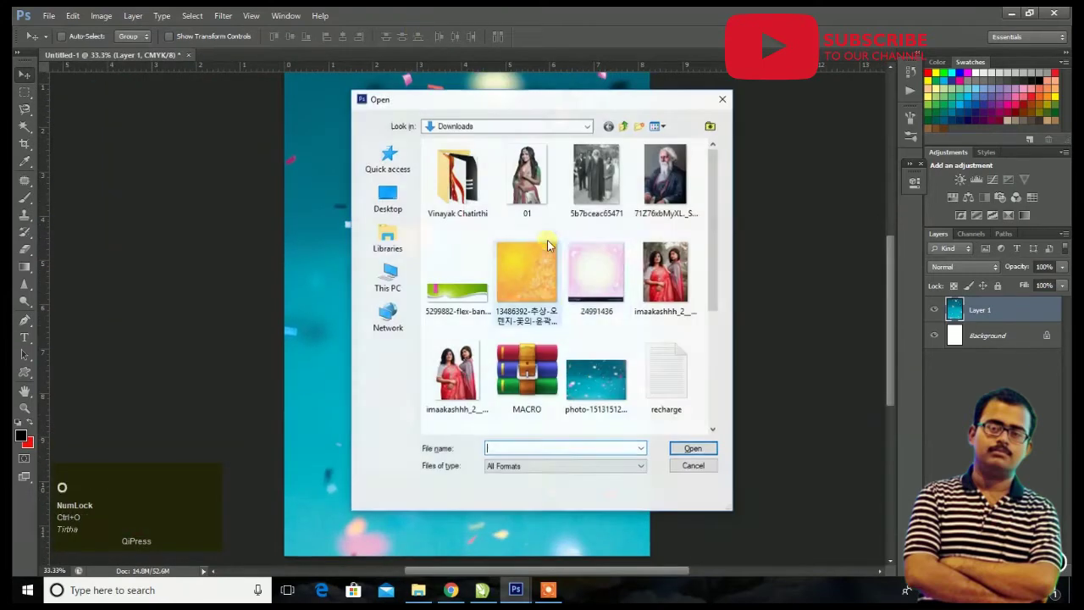
double_click(450, 267)
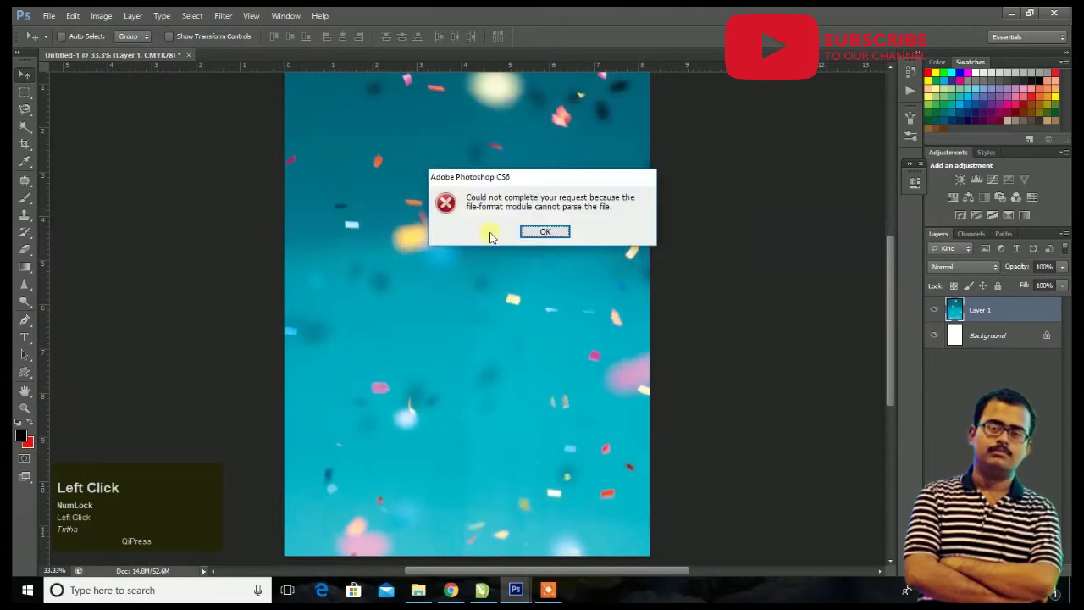
click(545, 232)
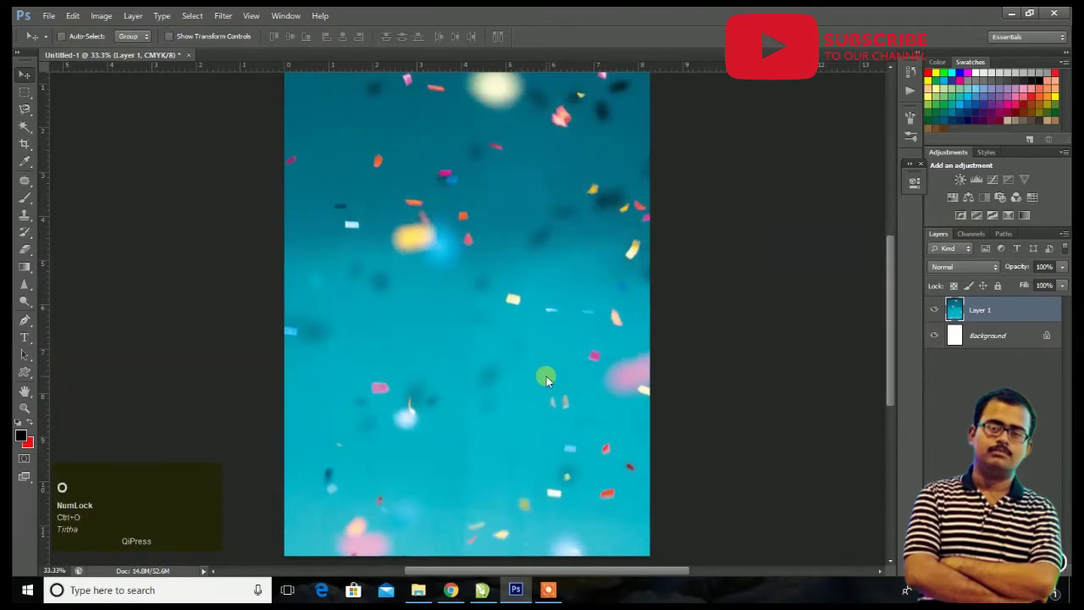
Step: Open the 5299882 flex banner removebg-preview PNG and copy its green banner into the Untitled-1 poster
key(ctrl+o)
click(535, 319)
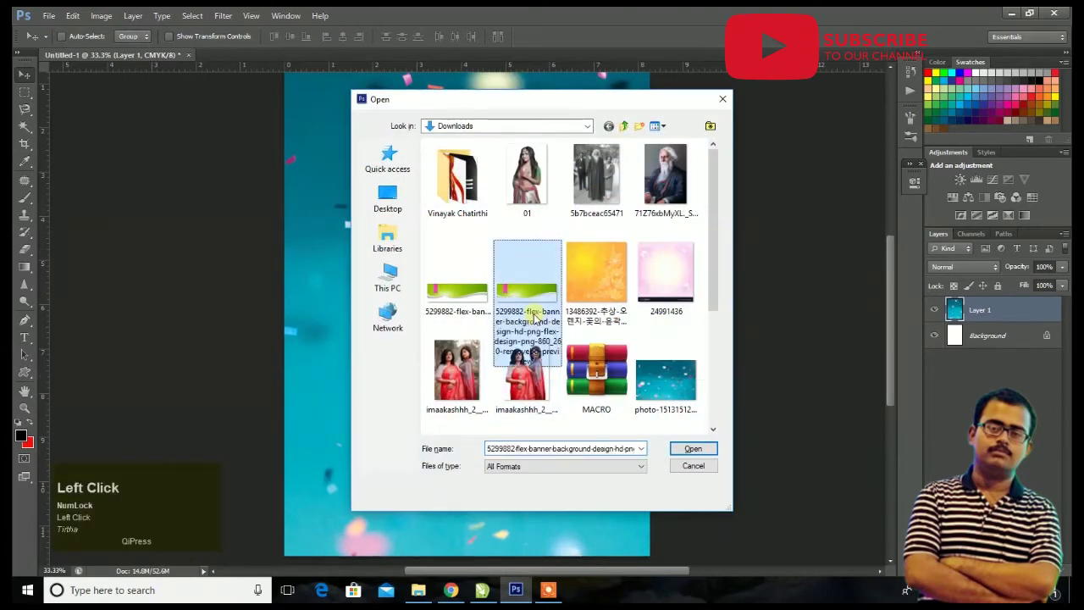
click(691, 449)
drag(513, 259, 466, 161)
Step: Scale the green banner up to the poster's full width and align it with the page's top edge
scroll(471, 166, up, 3)
key(ctrl+t)
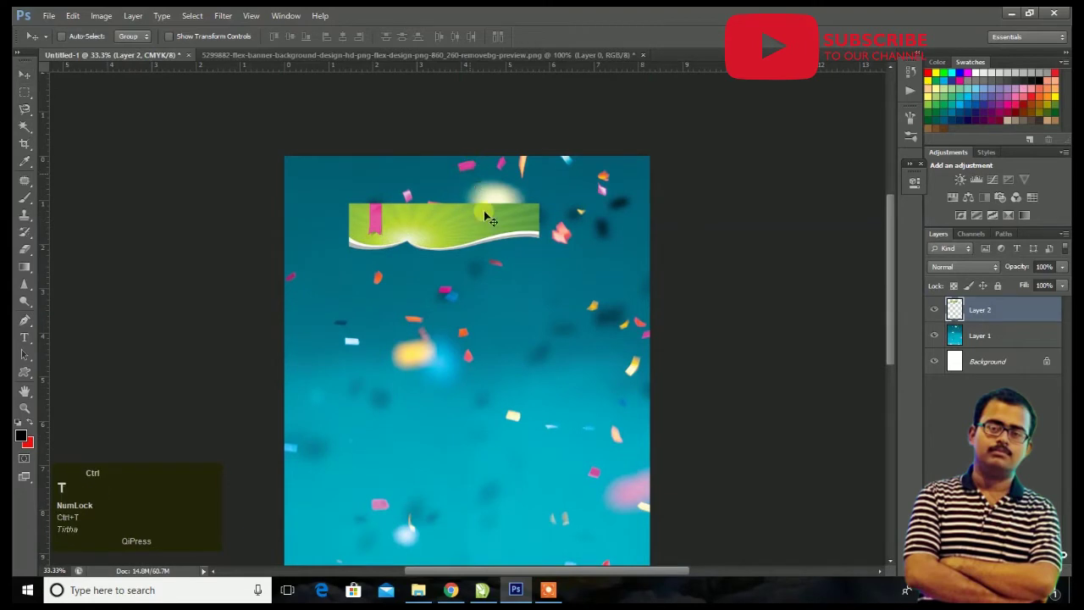
drag(539, 248, 716, 296)
key(Return)
drag(585, 273, 554, 195)
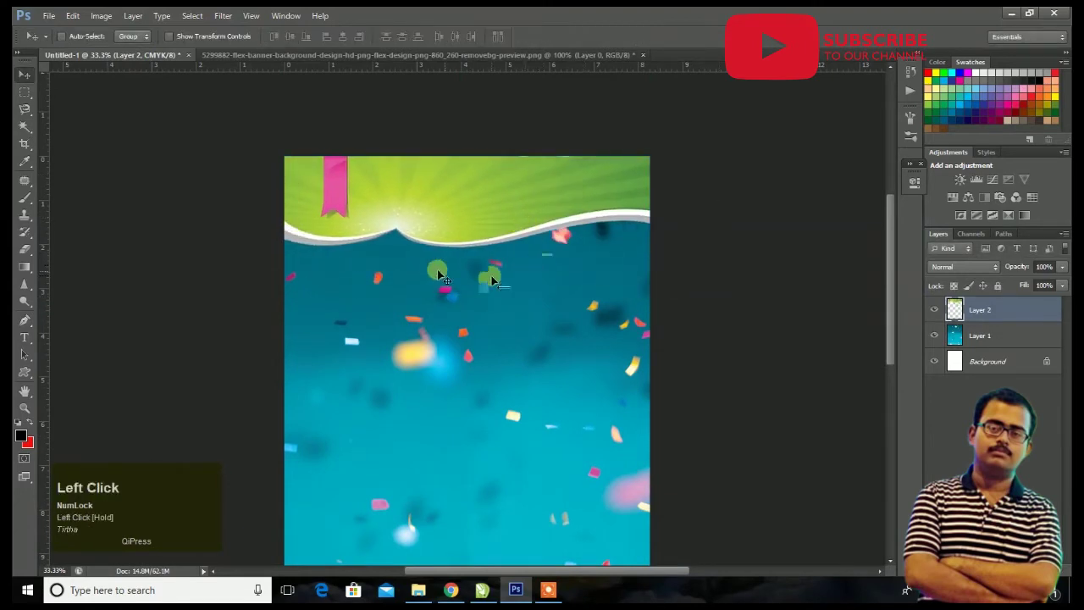
Step: Duplicate the green banner layer, flip the copy vertically and move it down to the lower half of the poster
scroll(407, 246, down, 2)
click(974, 313)
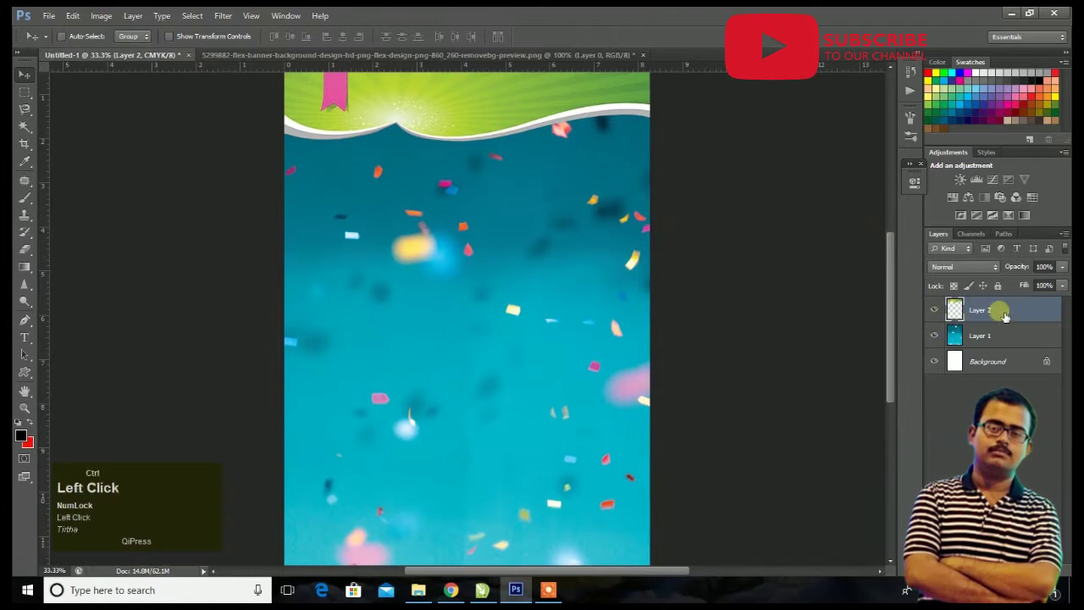
key(ctrl+j)
key(ctrl+t)
right_click(433, 125)
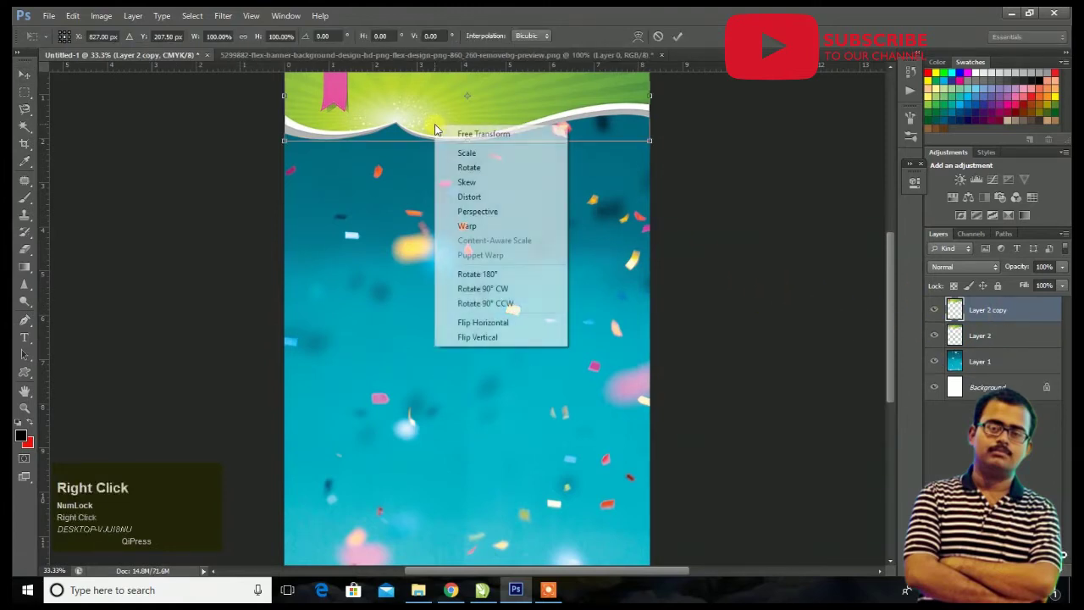
click(481, 338)
drag(545, 114, 526, 384)
Step: Flip the banner copy horizontally and fit it across the poster's bottom edge, with the pink ribbon outside the page
right_click(397, 371)
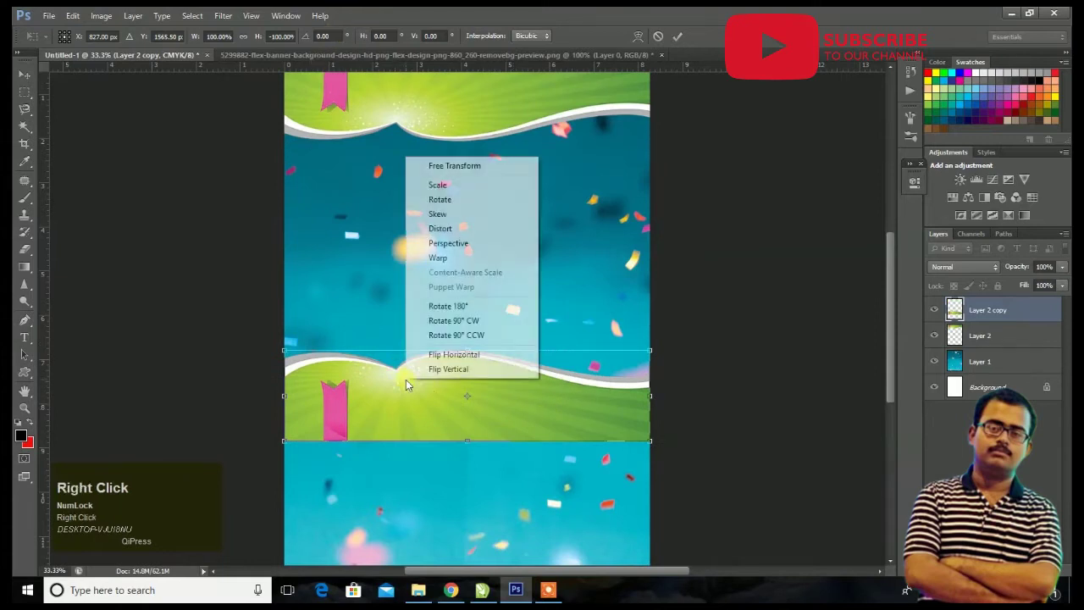
click(447, 355)
scroll(448, 368, down, 1)
mouse_move(448, 368)
mouse_down()
mouse_move(462, 458)
mouse_move(500, 501)
mouse_move(576, 509)
mouse_up()
click(501, 491)
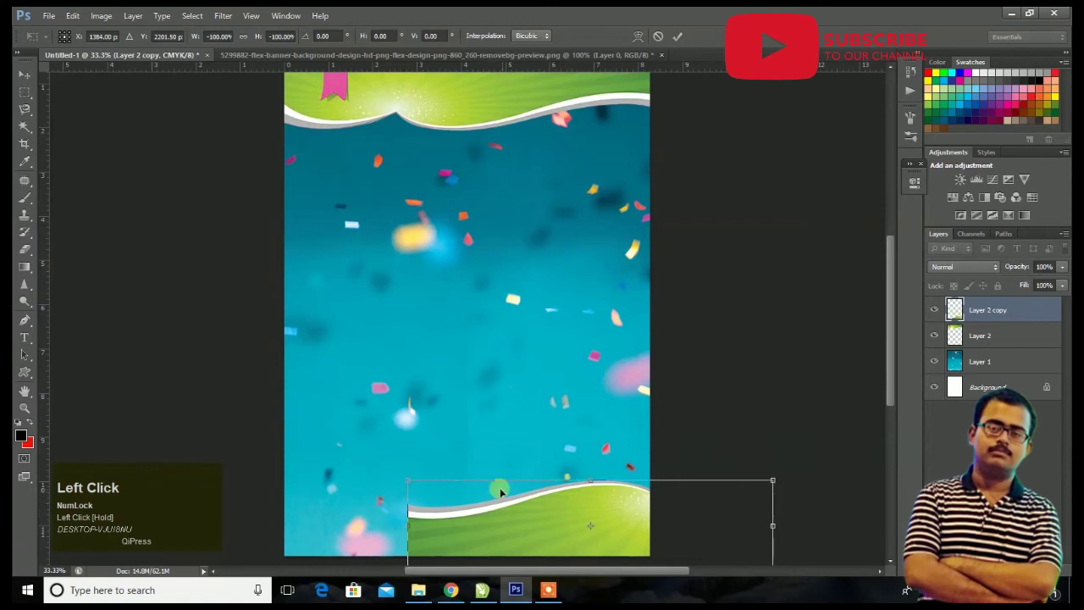
drag(421, 485, 262, 446)
drag(523, 499, 548, 526)
drag(795, 520, 818, 535)
key(Return)
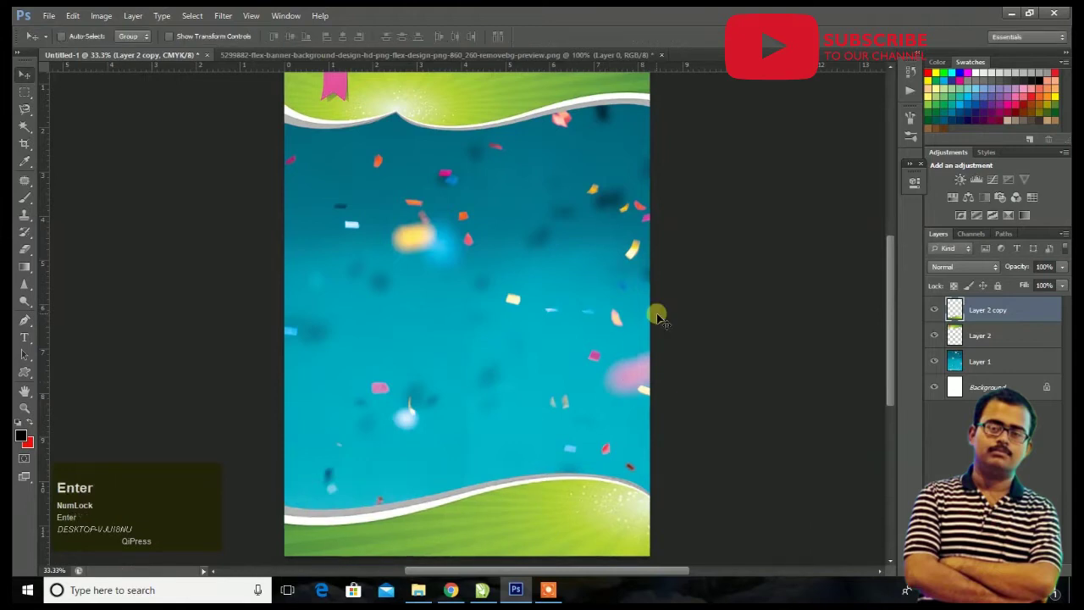
Step: Close the flex banner source document without saving its changes
scroll(653, 313, up, 1)
scroll(657, 318, down, 2)
scroll(657, 318, down, 1)
scroll(653, 314, up, 1)
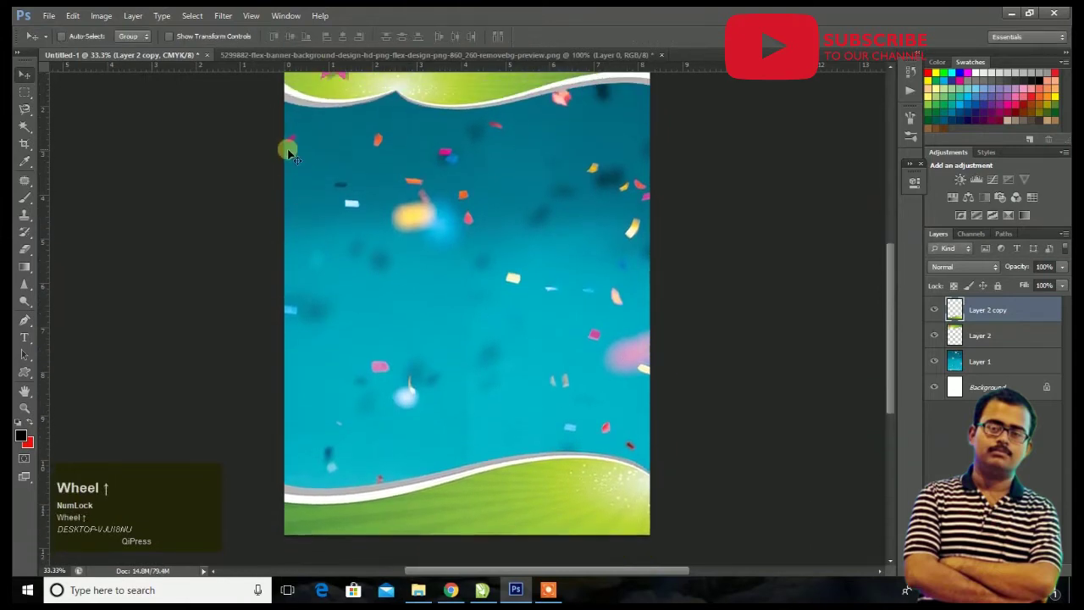
click(297, 54)
click(662, 55)
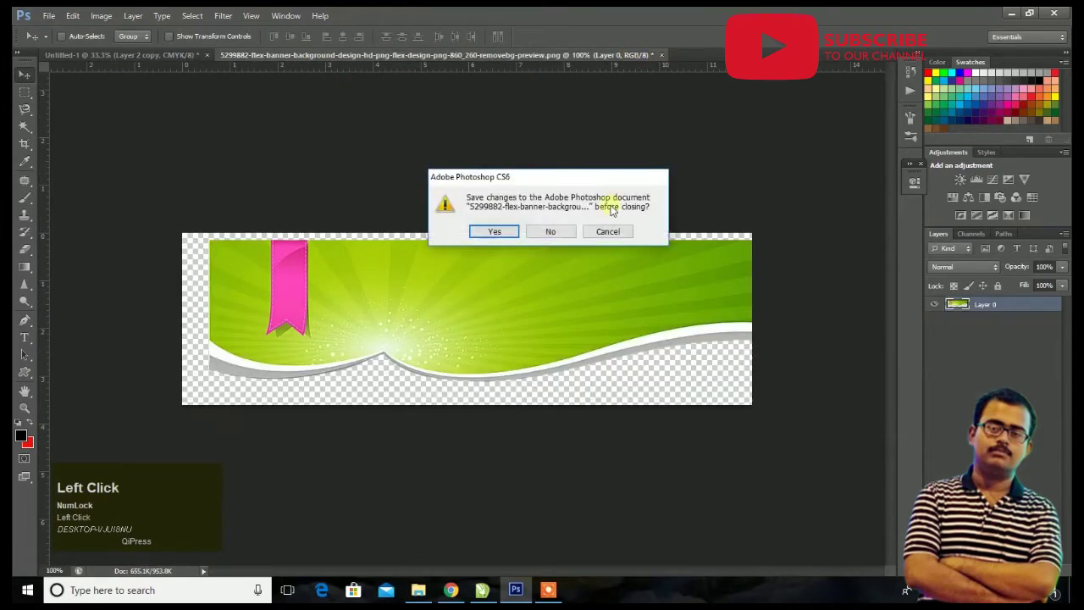
click(550, 231)
Step: Open the photo of the woman holding a lotus from Downloads and convert its background to an editable layer
scroll(559, 212, up, 1)
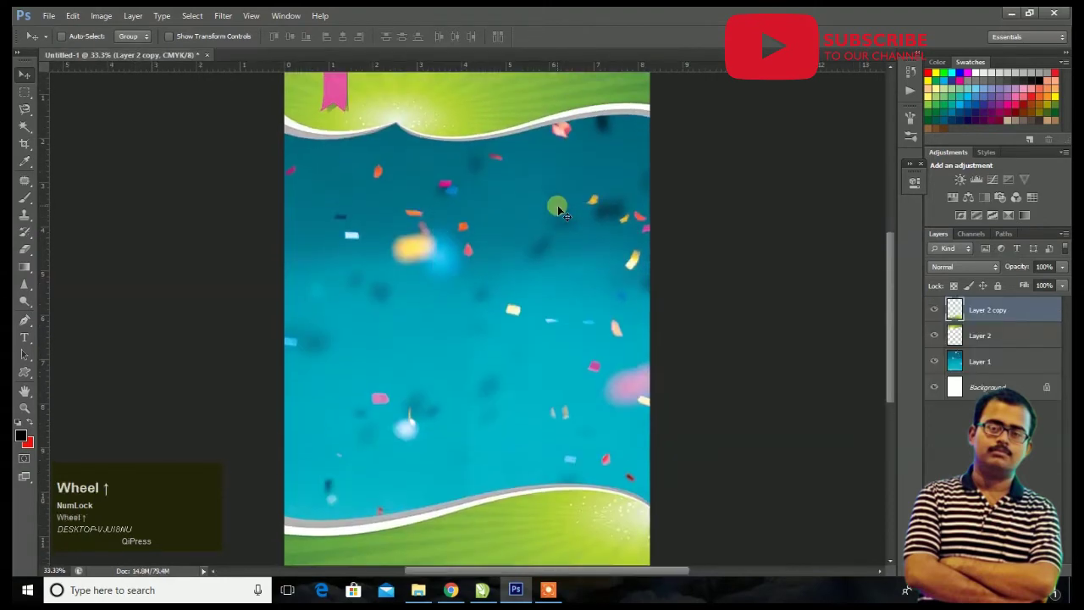
key(ctrl+o)
scroll(546, 255, down, 3)
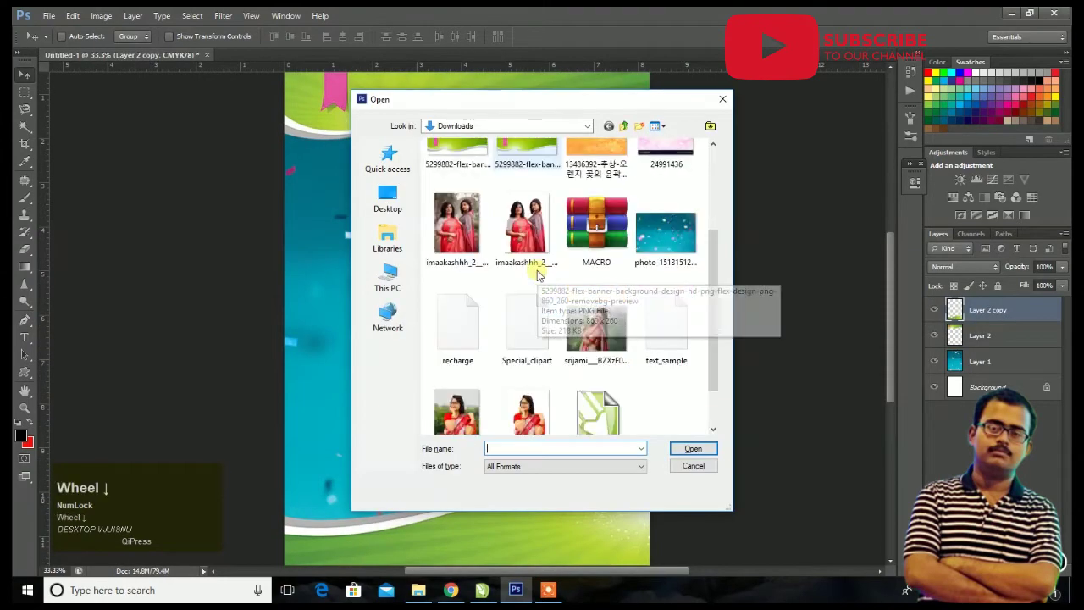
double_click(593, 324)
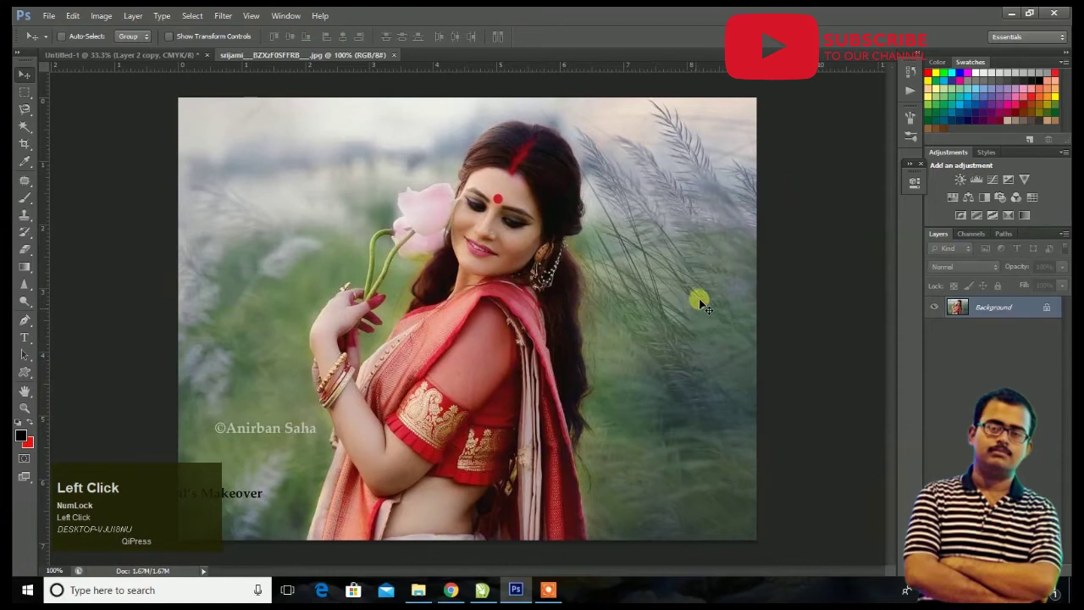
double_click(1021, 321)
key(Return)
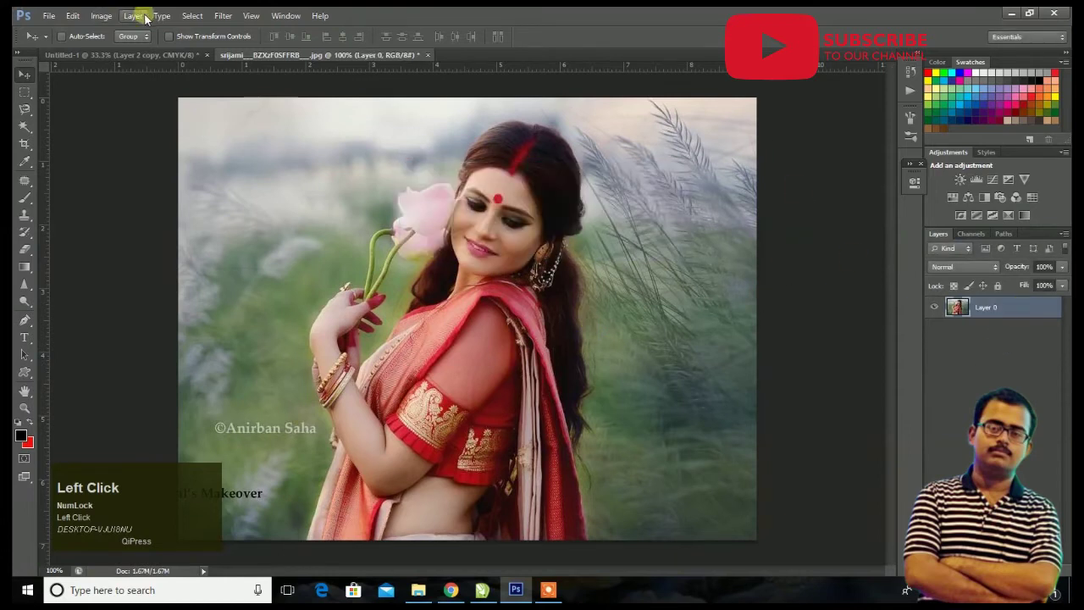
Step: Apply Auto Tone to the portrait and brighten it with an RGB curve point at input 119, output 144
click(98, 18)
click(117, 69)
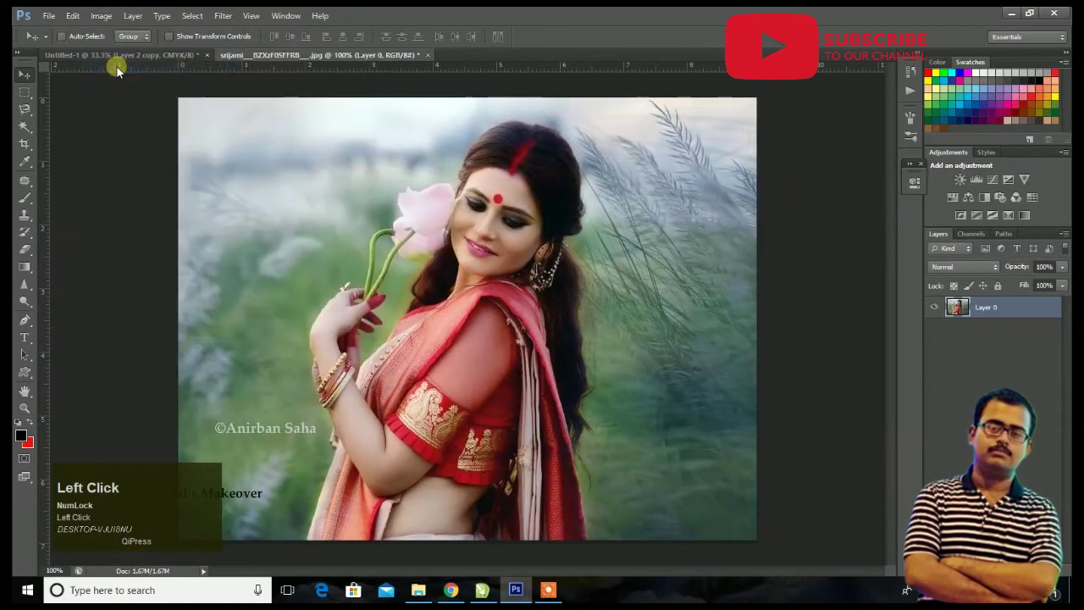
click(100, 16)
mouse_move(118, 46)
click(279, 73)
drag(901, 319, 919, 318)
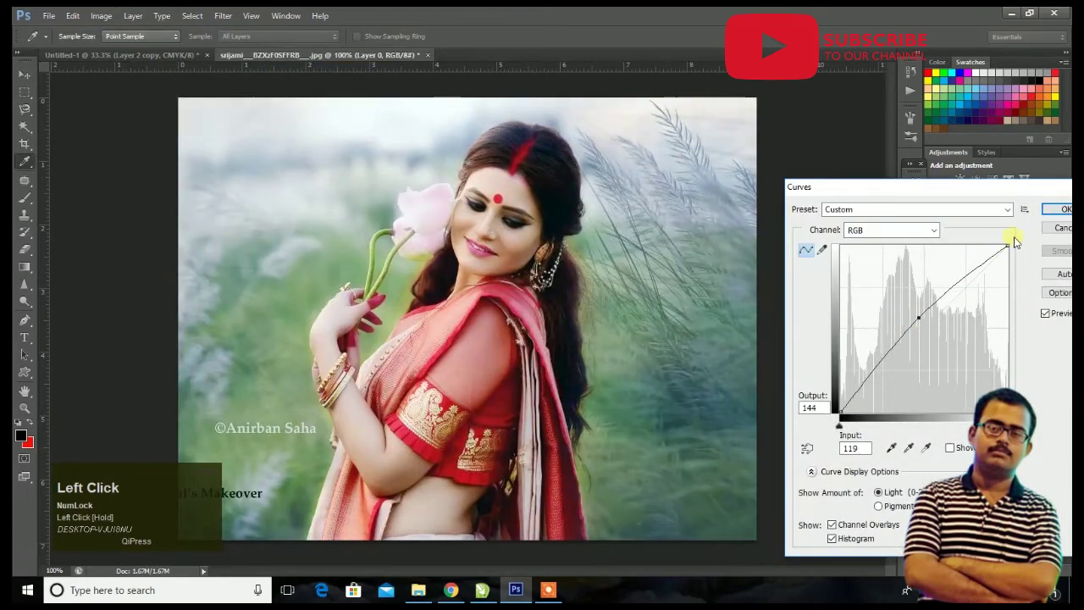
click(1060, 210)
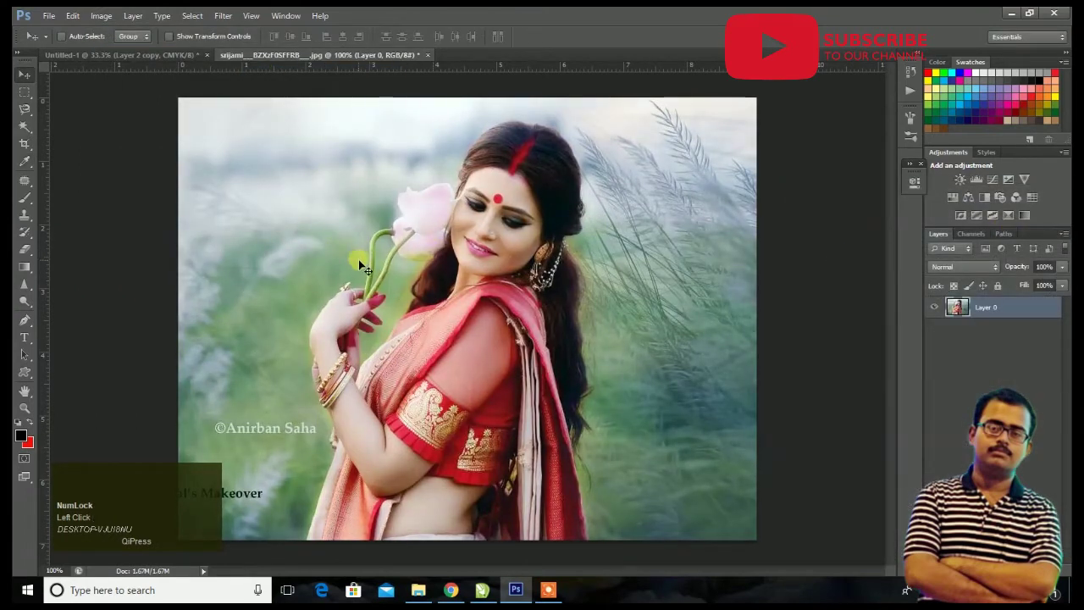
Step: Copy the portrait into the poster, enlarge it and place it in the page's lower-right corner
drag(392, 301, 596, 500)
scroll(587, 390, down, 2)
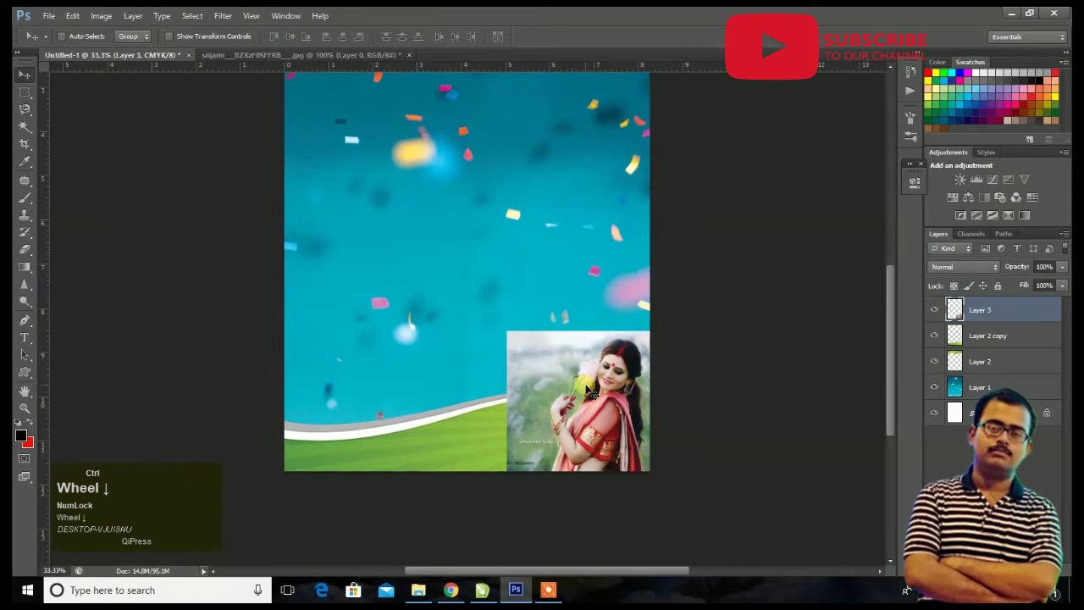
key(ctrl+t)
drag(510, 336, 392, 224)
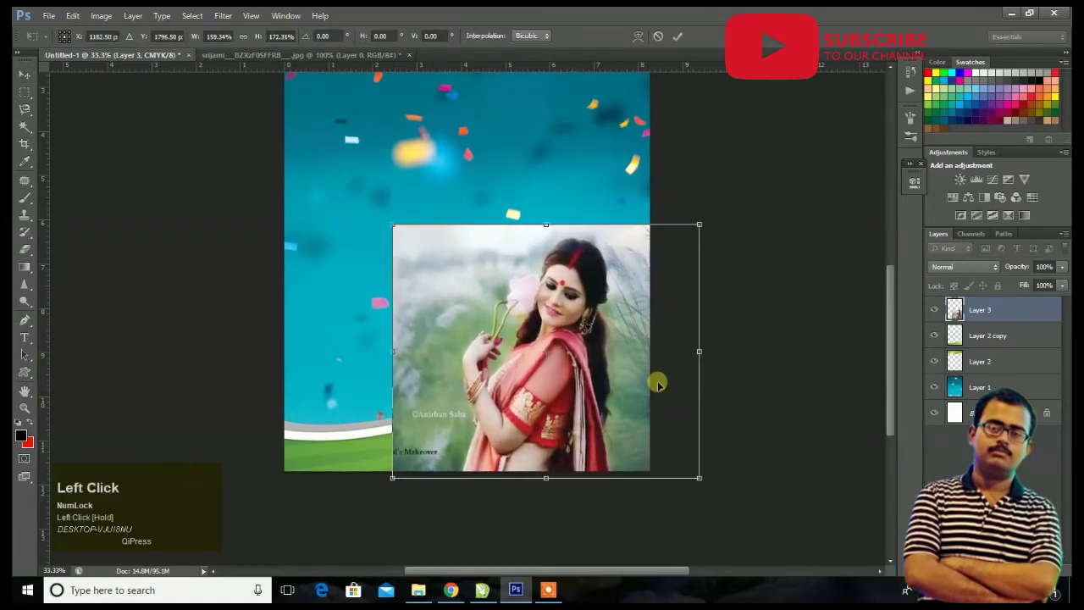
drag(699, 351, 726, 354)
key(Return)
drag(595, 383, 617, 391)
Step: Add a layer mask to the portrait and paint out the background above and left of the woman with a 200 px black brush
key(ctrl+plus)
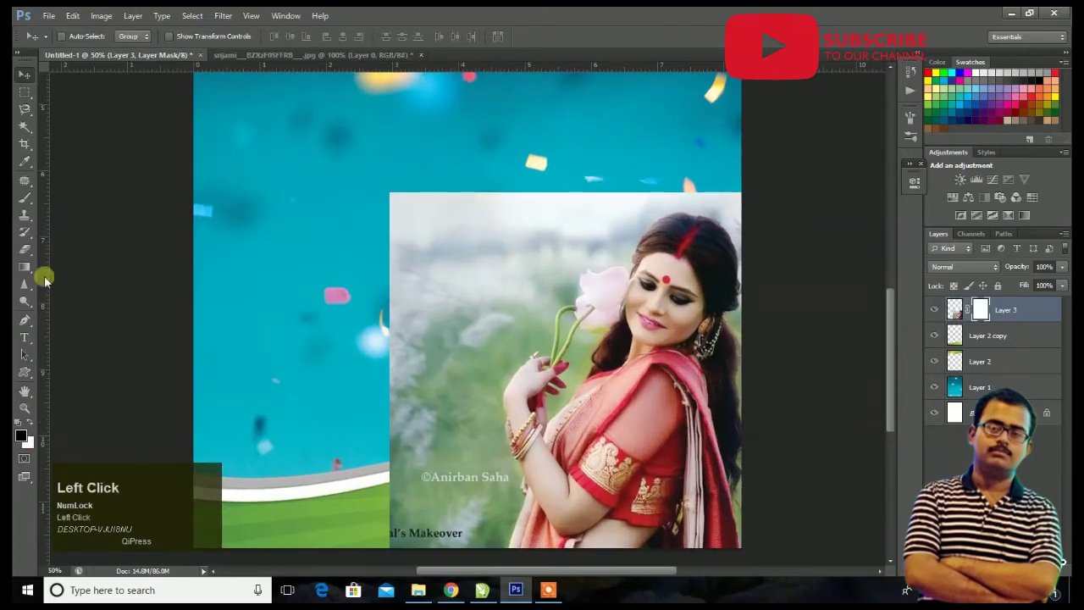
key(b)
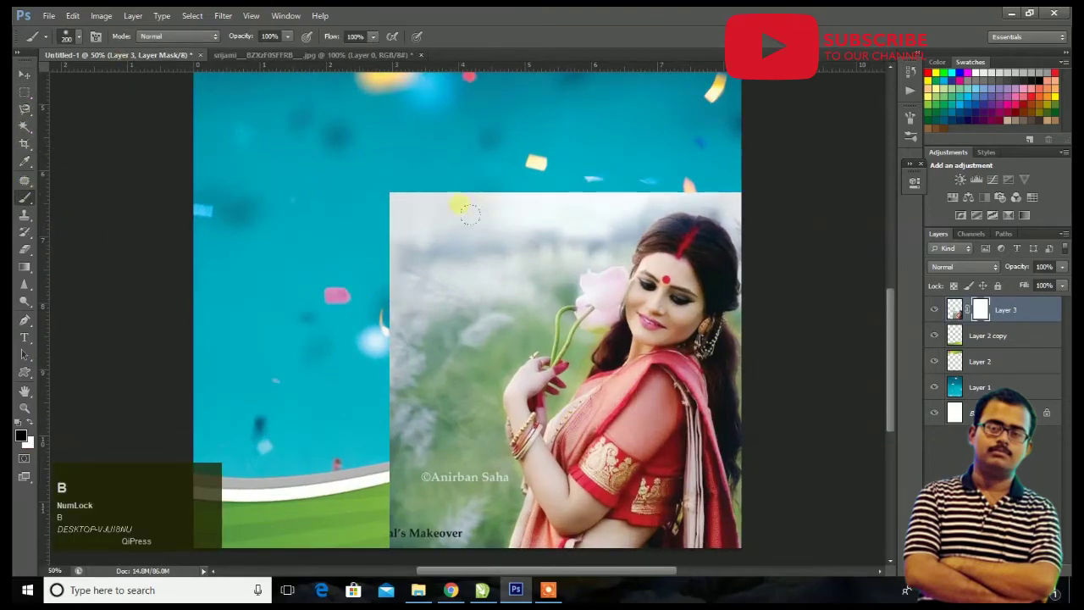
click(446, 243)
mouse_move(451, 245)
mouse_down()
mouse_move(459, 183)
mouse_move(486, 188)
mouse_move(528, 225)
mouse_move(526, 241)
mouse_move(704, 175)
mouse_move(758, 189)
mouse_move(645, 195)
mouse_move(604, 222)
mouse_move(653, 196)
mouse_move(748, 213)
mouse_up()
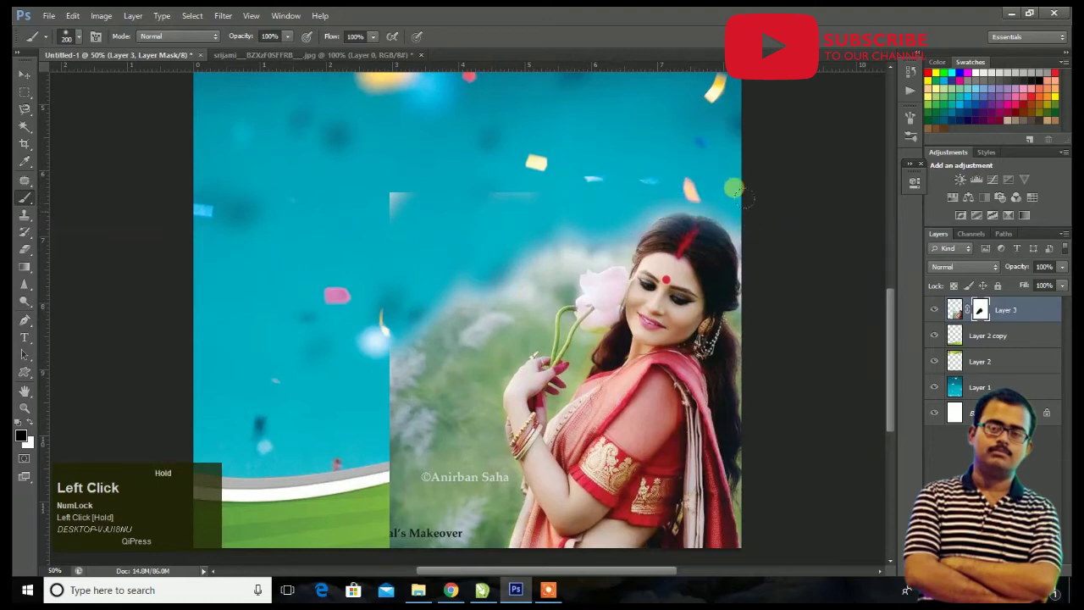
mouse_move(659, 207)
mouse_down()
mouse_move(520, 286)
mouse_move(400, 376)
mouse_move(363, 259)
mouse_up()
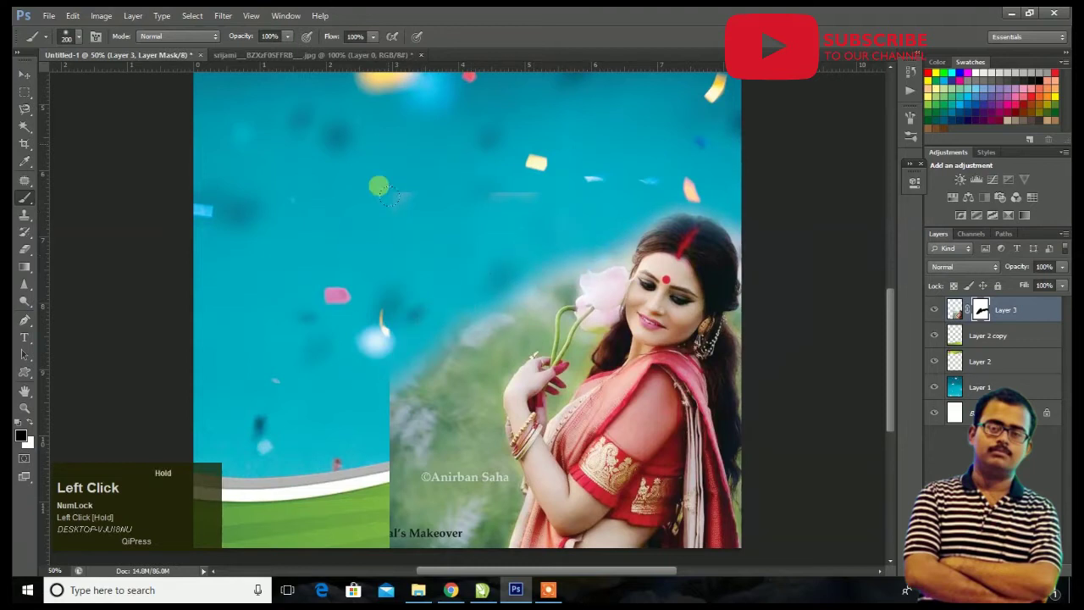
mouse_move(446, 206)
mouse_down()
mouse_move(411, 407)
mouse_move(453, 490)
mouse_move(415, 526)
mouse_move(375, 410)
mouse_up()
mouse_move(478, 532)
mouse_down()
mouse_move(490, 517)
mouse_move(471, 423)
mouse_move(485, 339)
mouse_move(513, 315)
mouse_move(449, 371)
mouse_up()
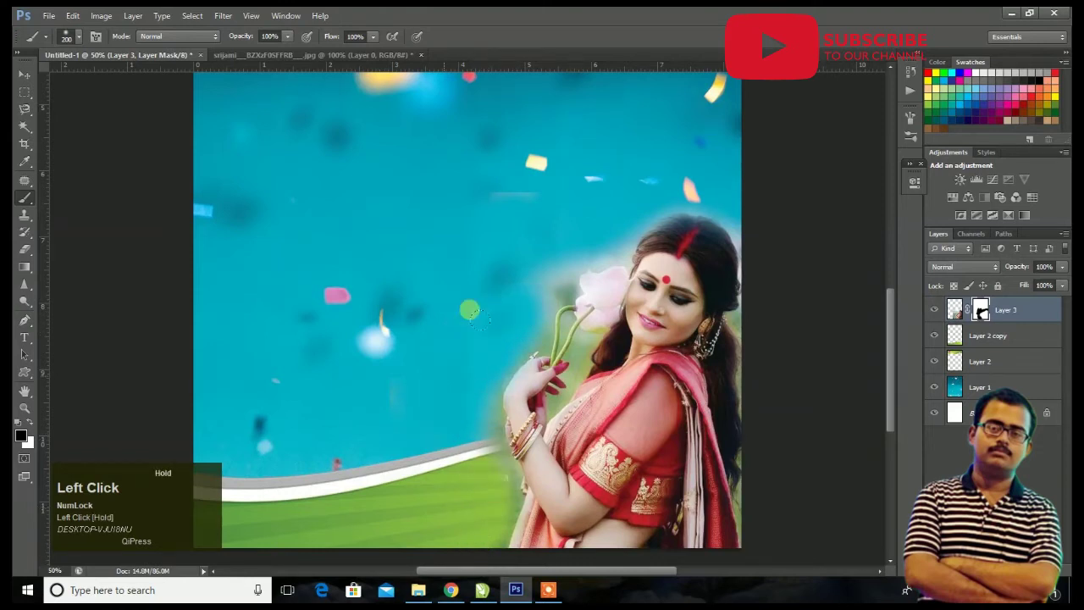
Step: Refine the mask along the woman's wrist, forearm and sari edge with a 90 px brush
key(ctrl+plus)
key(ctrl+plus)
key(space)
drag(501, 419, 486, 144)
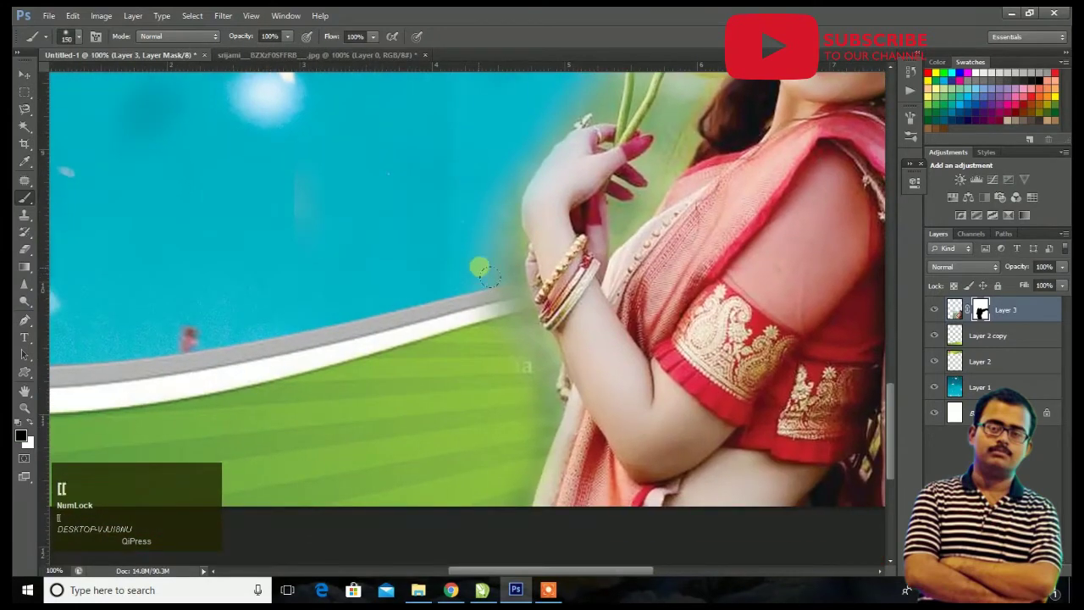
drag(500, 250, 535, 368)
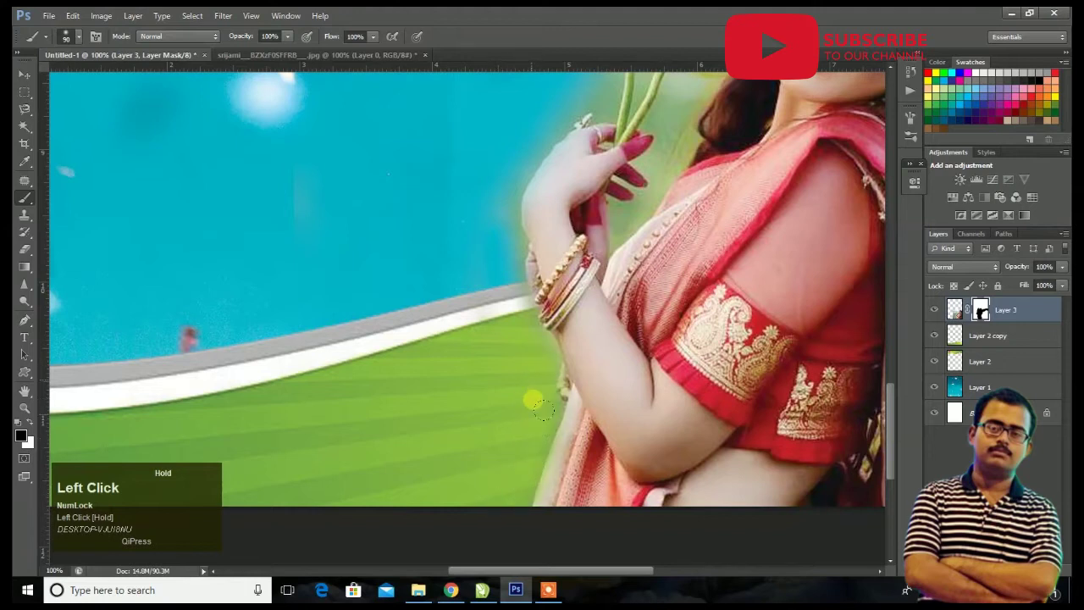
scroll(492, 331, up, 3)
drag(493, 331, 513, 286)
key(super)
text(note)
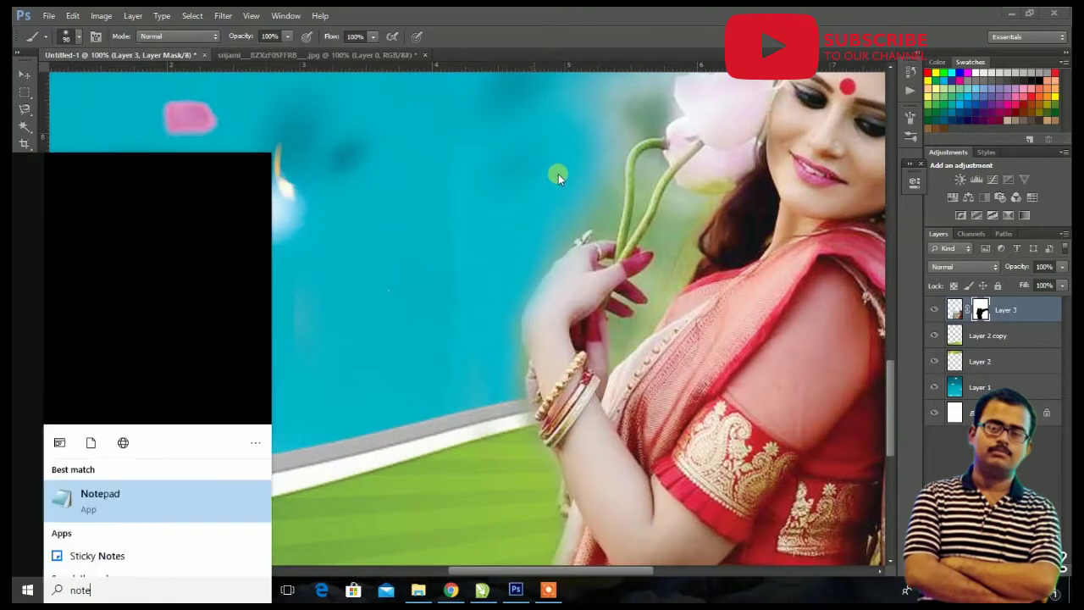
click(558, 175)
Step: Undo the last brush stroke and mask out the background beside the hand and lotus stems with a smaller brush
key(ctrl+z)
drag(510, 246, 495, 315)
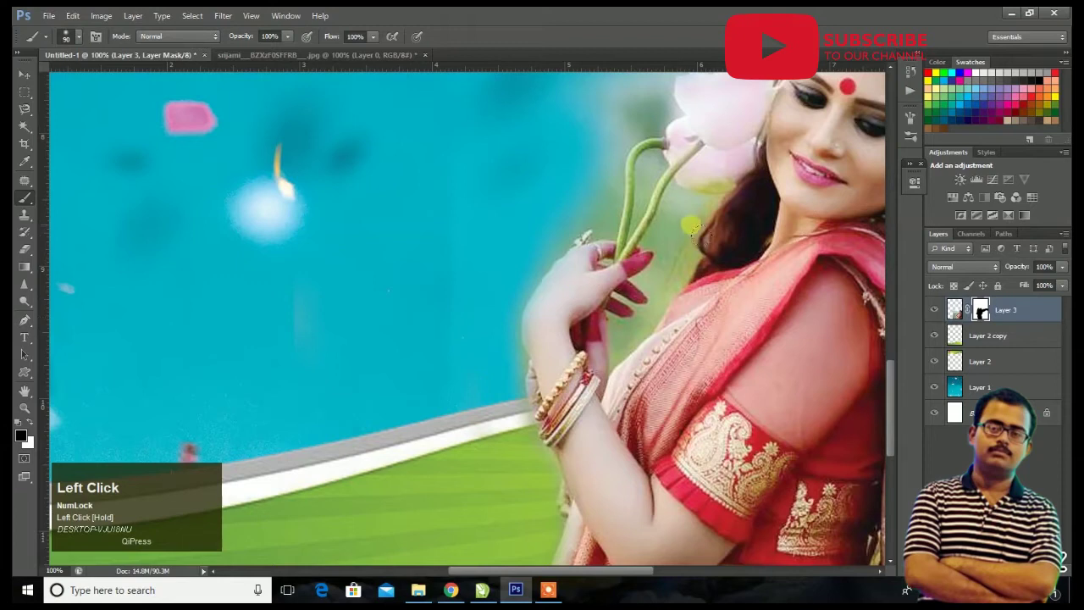
key(ctrl+plus)
key(space)
drag(628, 149, 314, 356)
mouse_move(398, 211)
mouse_down()
mouse_move(443, 191)
mouse_move(484, 195)
mouse_move(484, 128)
mouse_move(403, 139)
mouse_move(358, 376)
mouse_move(380, 327)
mouse_move(387, 237)
mouse_up()
key(bracketleft)
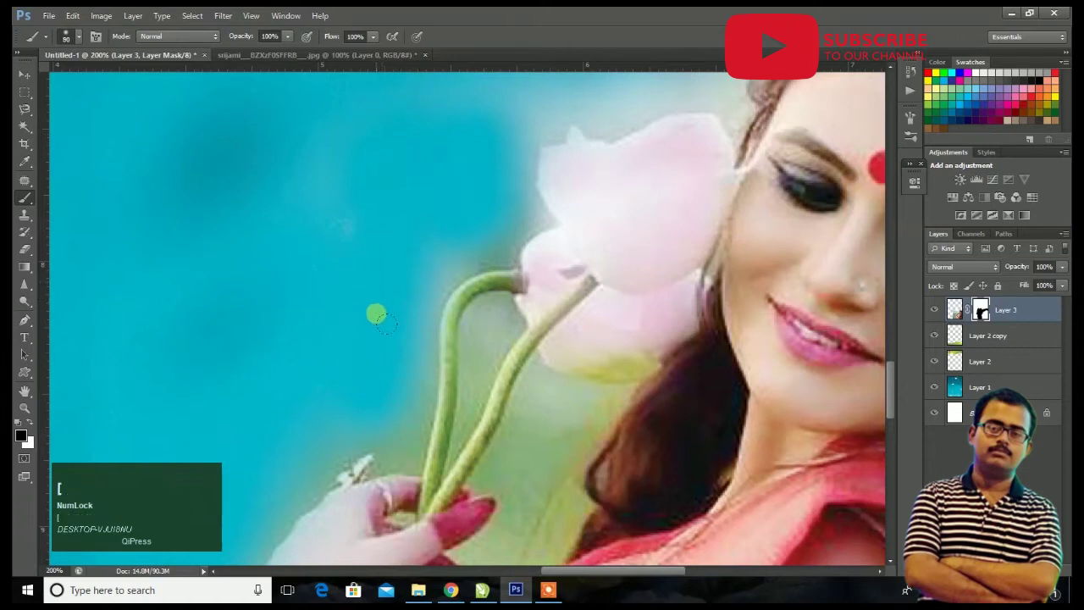
mouse_move(397, 438)
mouse_down()
mouse_move(399, 449)
mouse_move(342, 428)
mouse_move(288, 477)
mouse_move(274, 508)
mouse_up()
mouse_move(423, 403)
mouse_down()
mouse_move(427, 310)
mouse_move(452, 264)
mouse_move(493, 255)
mouse_move(529, 228)
mouse_move(524, 157)
mouse_move(529, 116)
mouse_up()
Step: Mask out the remaining background above the lotus and beside the front hair with a 70 px brush
scroll(576, 135, up, 3)
scroll(659, 188, up, 2)
key(bracketright)
key(bracketright)
mouse_move(716, 212)
mouse_down()
mouse_move(727, 244)
mouse_move(698, 282)
mouse_move(656, 294)
mouse_move(541, 289)
mouse_move(507, 310)
mouse_move(548, 317)
mouse_move(508, 317)
mouse_up()
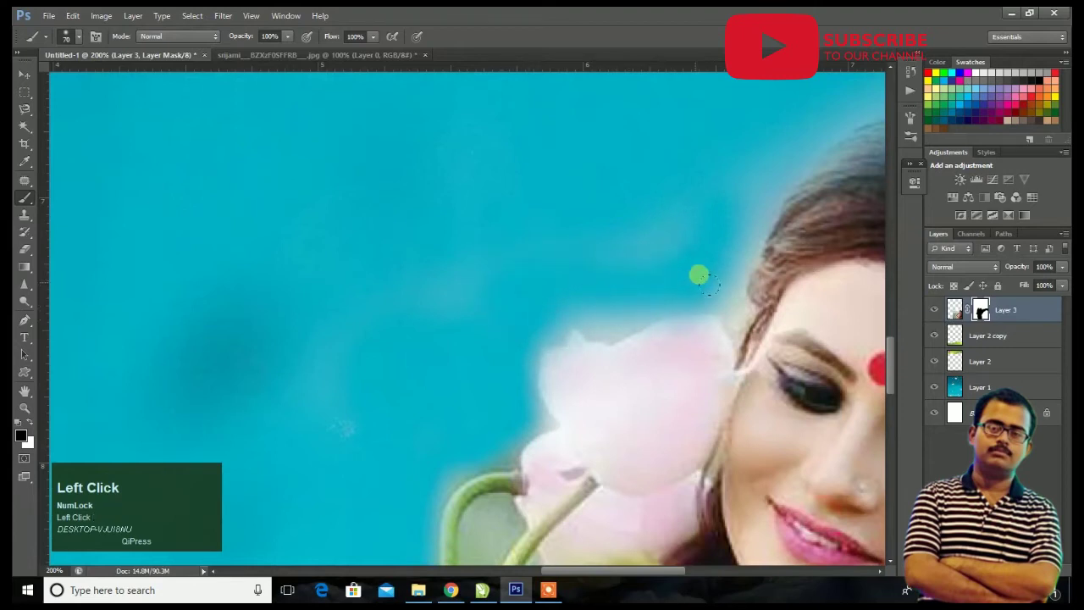
Step: Mask out the background above the woman's head and behind the back of her hair down to the bun
scroll(724, 188, up, 1)
key(space)
mouse_move(707, 194)
mouse_down()
mouse_move(365, 225)
mouse_move(399, 232)
mouse_move(537, 189)
mouse_move(620, 204)
mouse_move(799, 308)
mouse_move(830, 432)
mouse_up()
scroll(767, 235, down, 4)
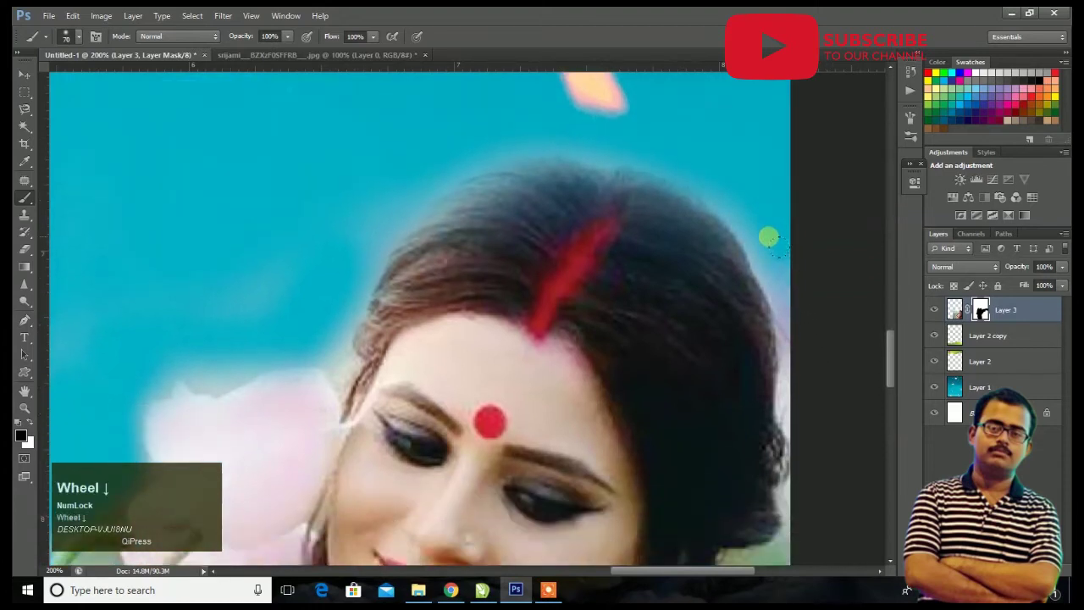
click(821, 297)
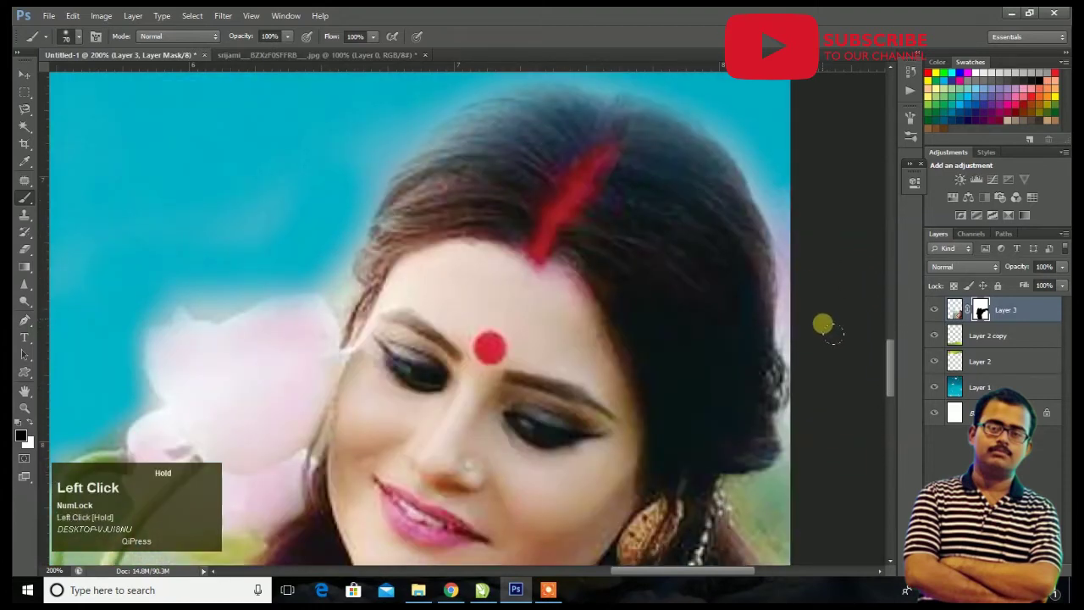
mouse_move(775, 518)
mouse_down()
mouse_move(821, 478)
mouse_move(822, 350)
mouse_up()
scroll(820, 283, down, 4)
click(806, 413)
Step: Mask out the remaining background beside the woman's long hair and sari along the poster's right edge
scroll(814, 410, down, 4)
click(818, 381)
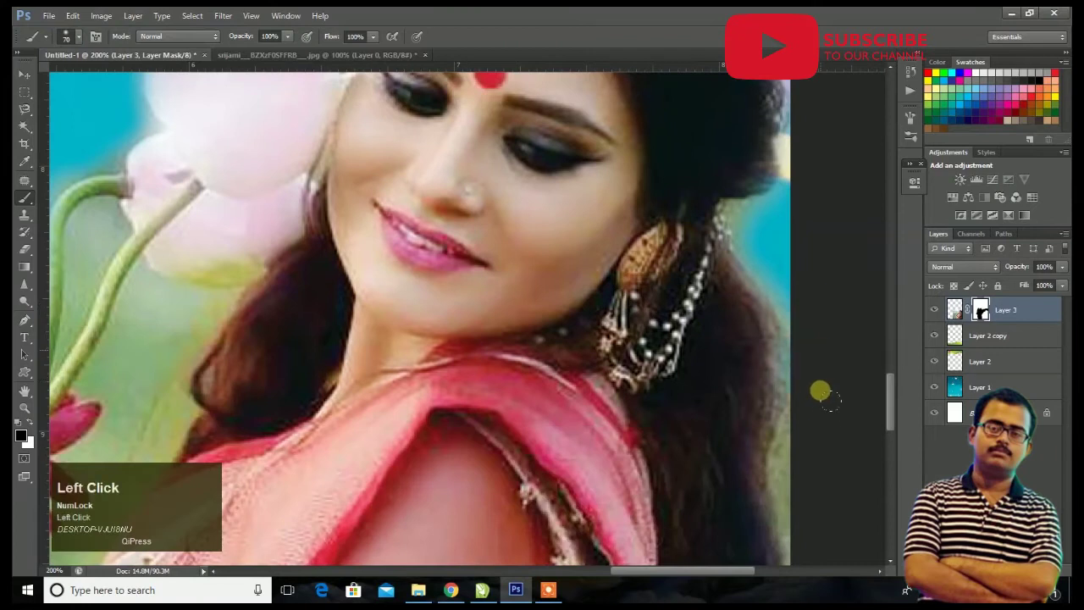
scroll(813, 491, down, 4)
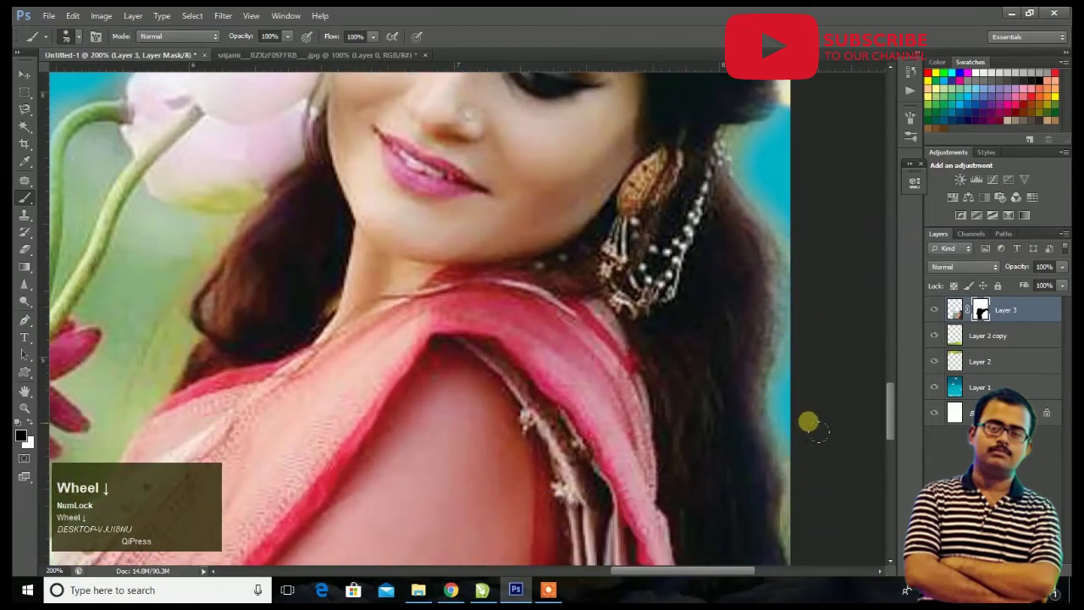
click(821, 434)
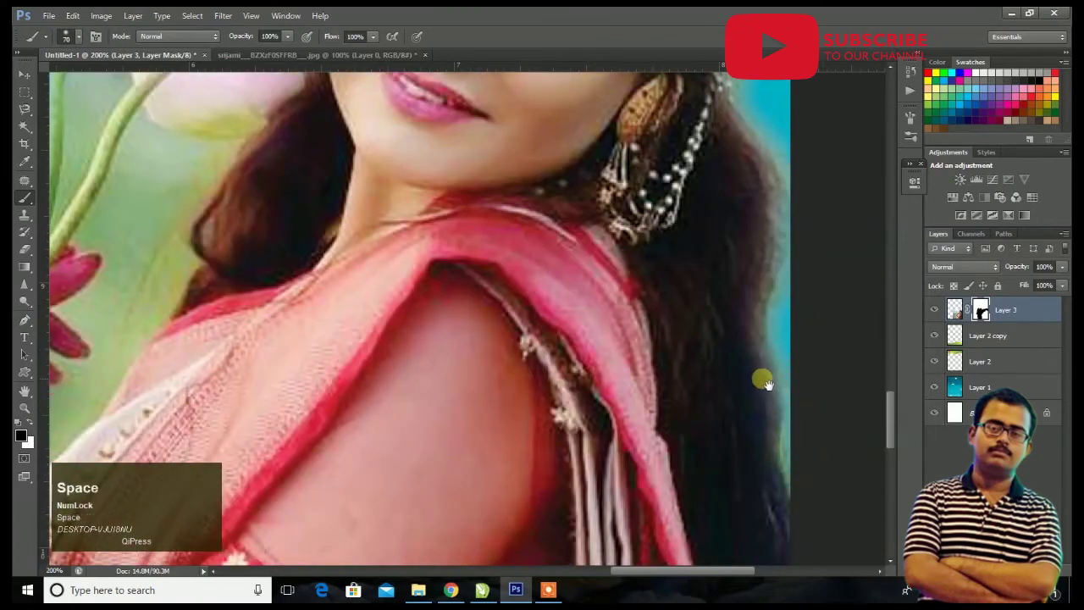
drag(765, 380, 547, 250)
click(598, 498)
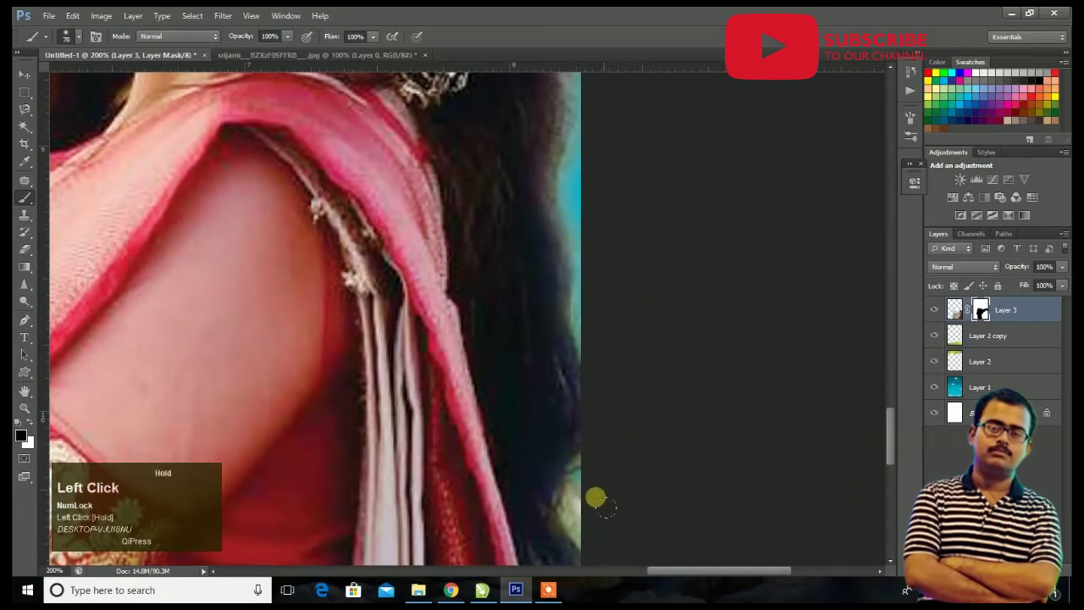
scroll(599, 399, down, 4)
scroll(599, 393, down, 3)
mouse_move(602, 387)
mouse_down()
mouse_move(599, 498)
mouse_move(614, 567)
mouse_move(603, 467)
mouse_move(639, 392)
mouse_move(629, 333)
mouse_move(574, 349)
mouse_move(837, 445)
mouse_move(859, 475)
mouse_move(545, 220)
mouse_move(551, 431)
mouse_move(525, 537)
mouse_up()
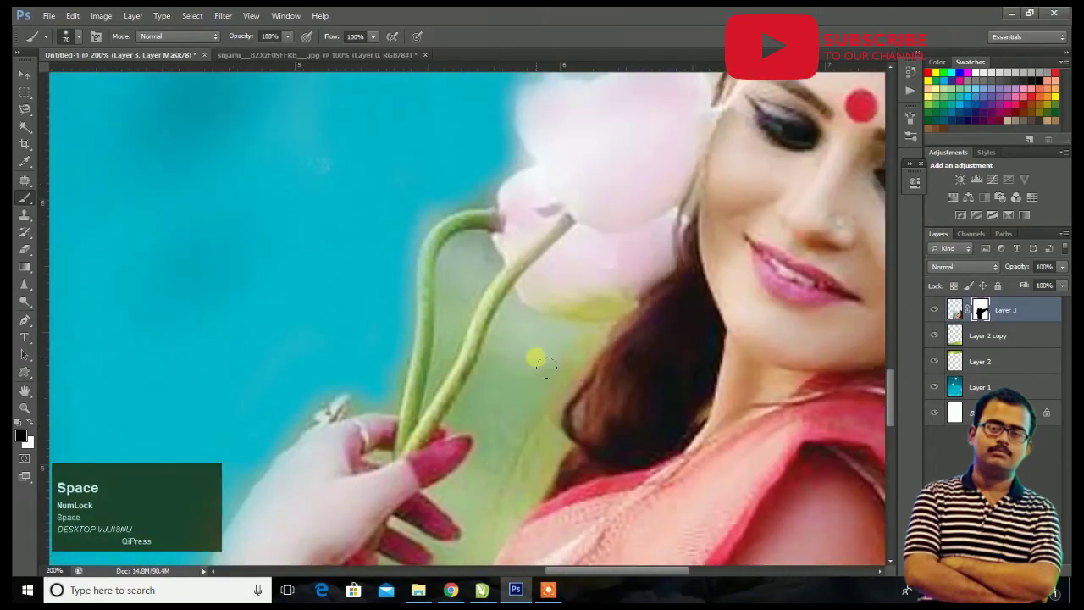
Step: Reduce the brush to 40 px and mask out the background between the lotus stems, the hand and the woman's hair
key(bracketleft)
mouse_move(544, 356)
mouse_down()
mouse_move(584, 352)
mouse_move(543, 394)
mouse_move(533, 430)
mouse_move(552, 455)
mouse_up()
key(bracketleft)
key(bracketleft)
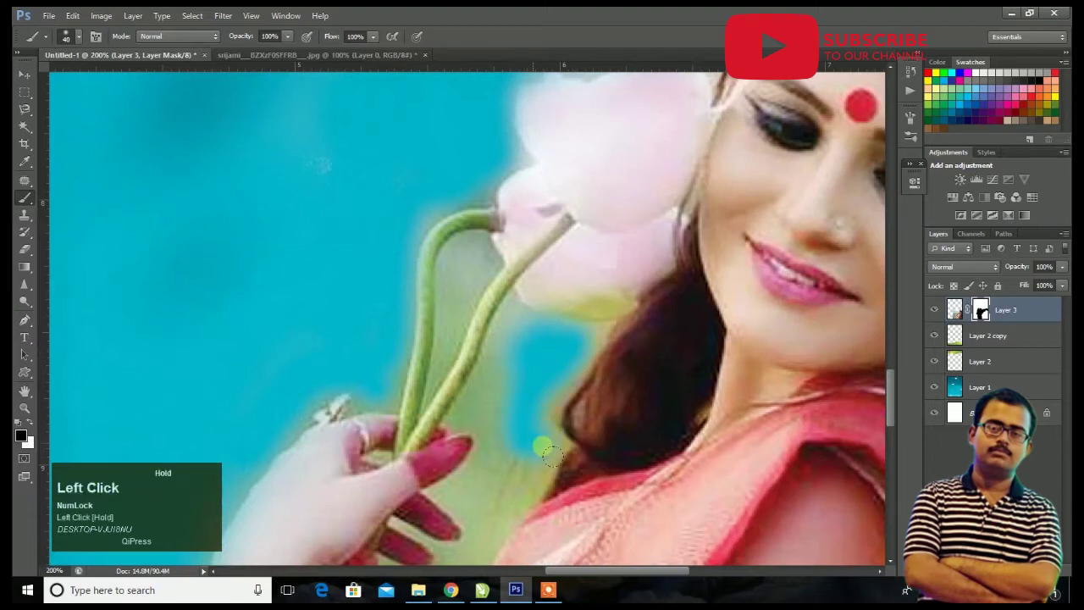
key(F7)
scroll(396, 313, down, 3)
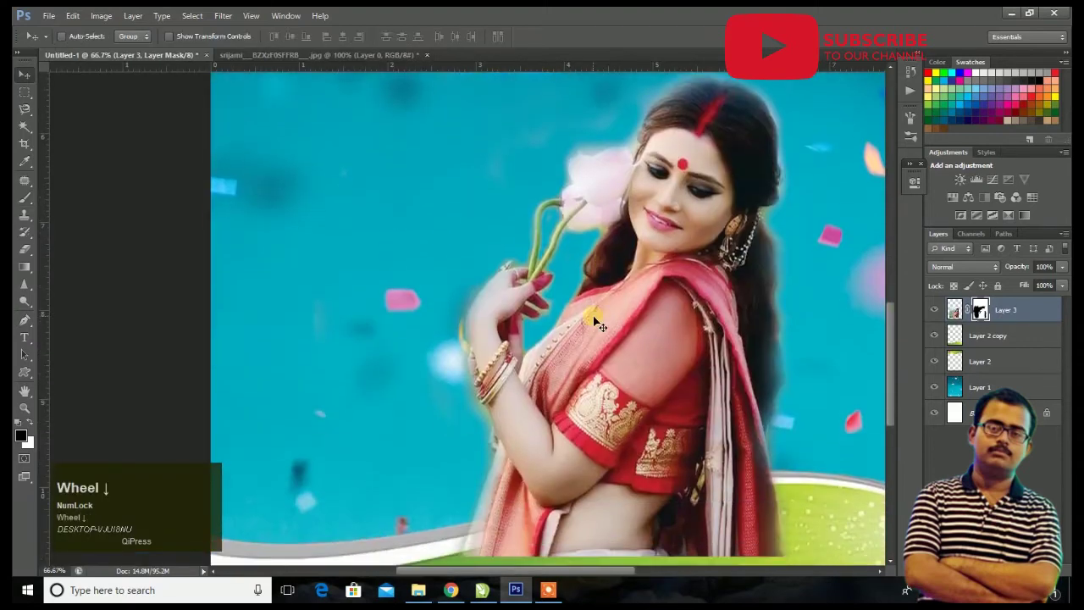
Step: Try a gradient on the portrait's existing layer mask to fade the lower edge, and undo it
key(g)
scroll(584, 311, down, 1)
mouse_move(597, 423)
mouse_down()
mouse_move(600, 487)
mouse_move(608, 412)
mouse_up()
key(ctrl+z)
key(ctrl+z)
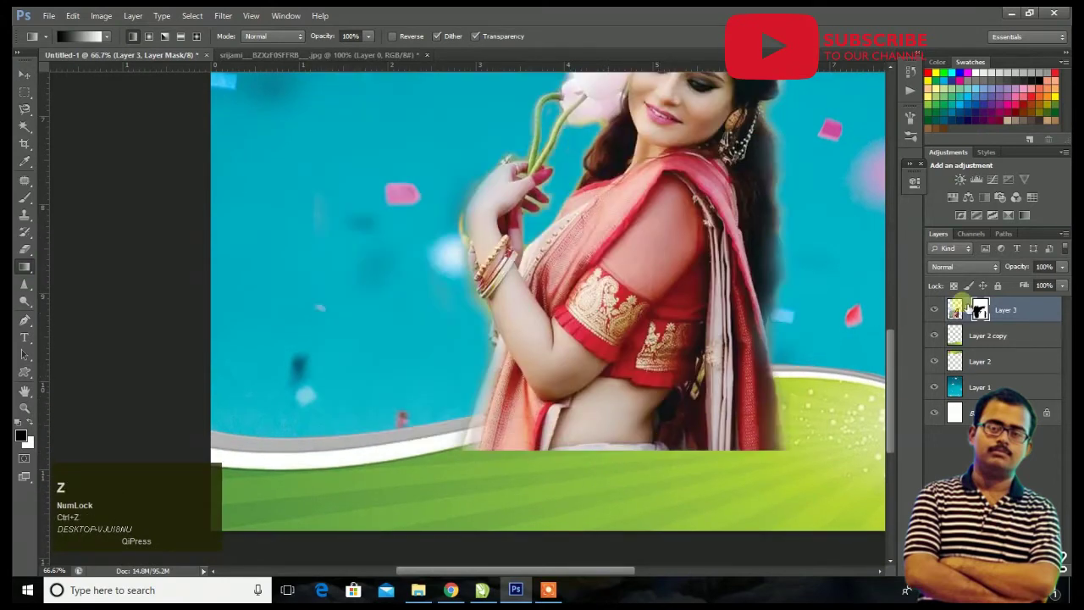
Step: Apply the portrait's layer mask permanently and add a fresh layer mask to Layer 3
click(26, 75)
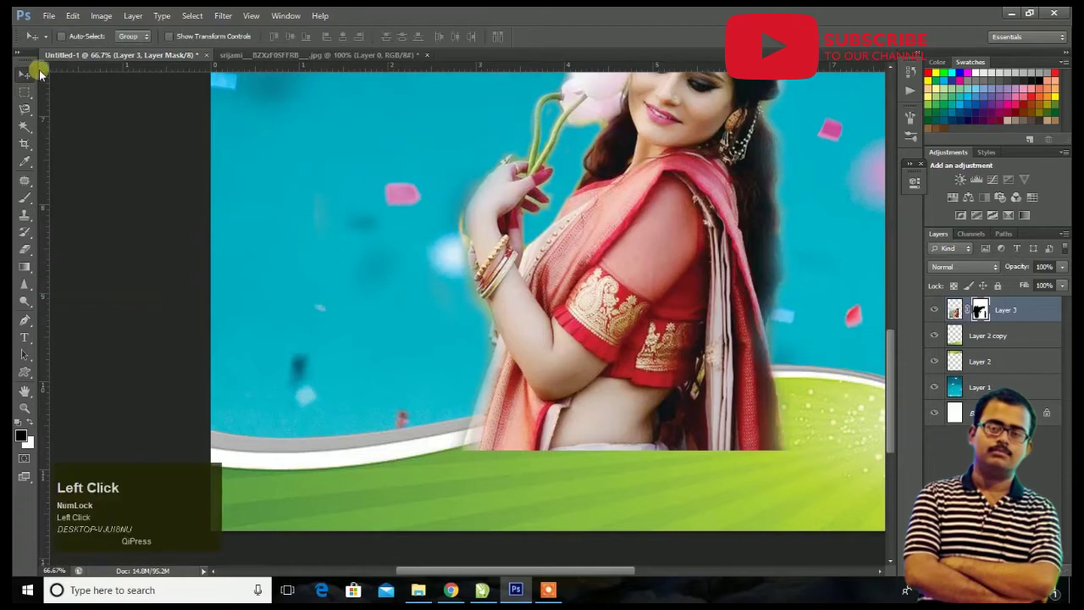
right_click(980, 308)
click(963, 356)
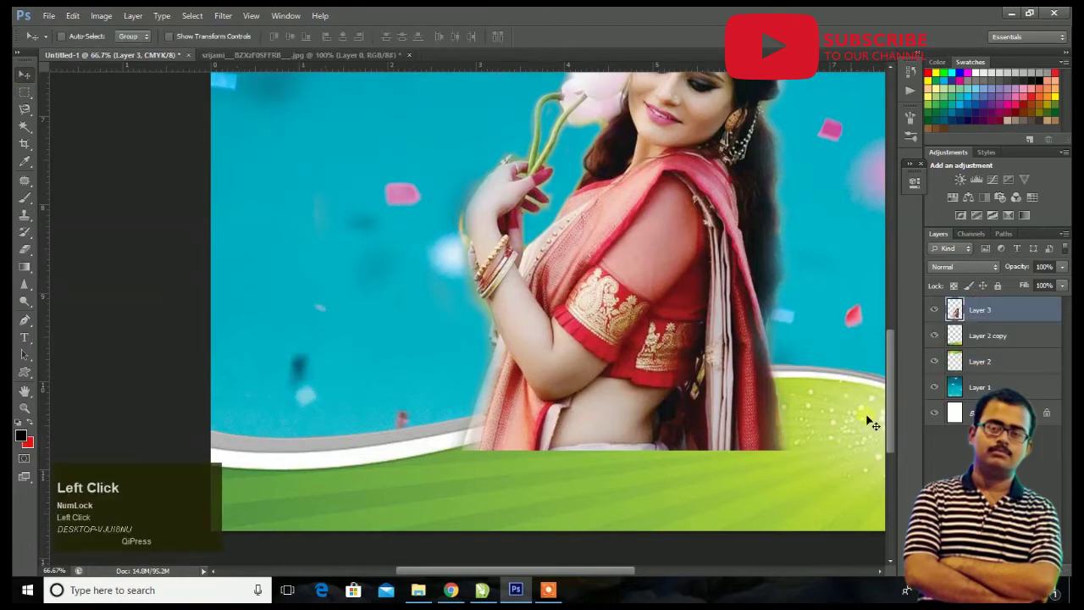
click(982, 561)
Step: Fade the portrait's lower edge into the green banner with short upward black-to-white gradients on the new mask
key(g)
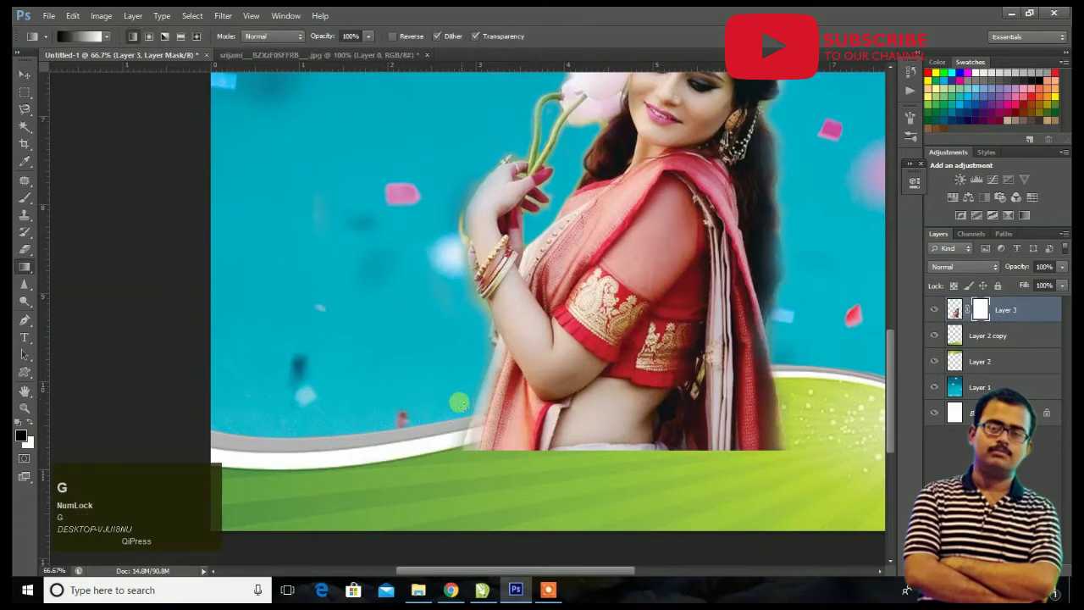
drag(598, 455, 596, 452)
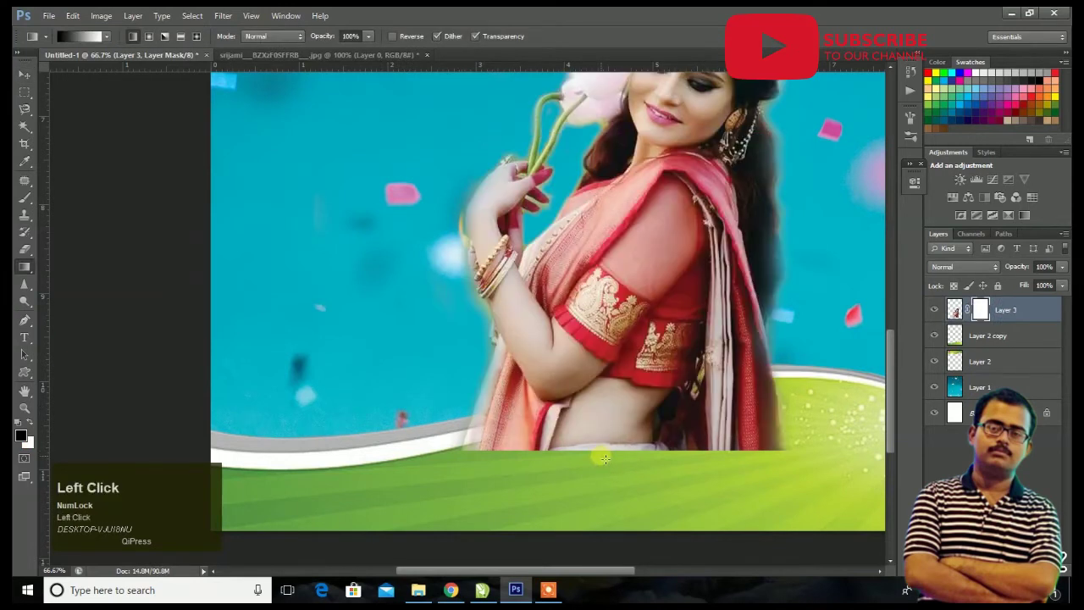
drag(604, 412, 605, 412)
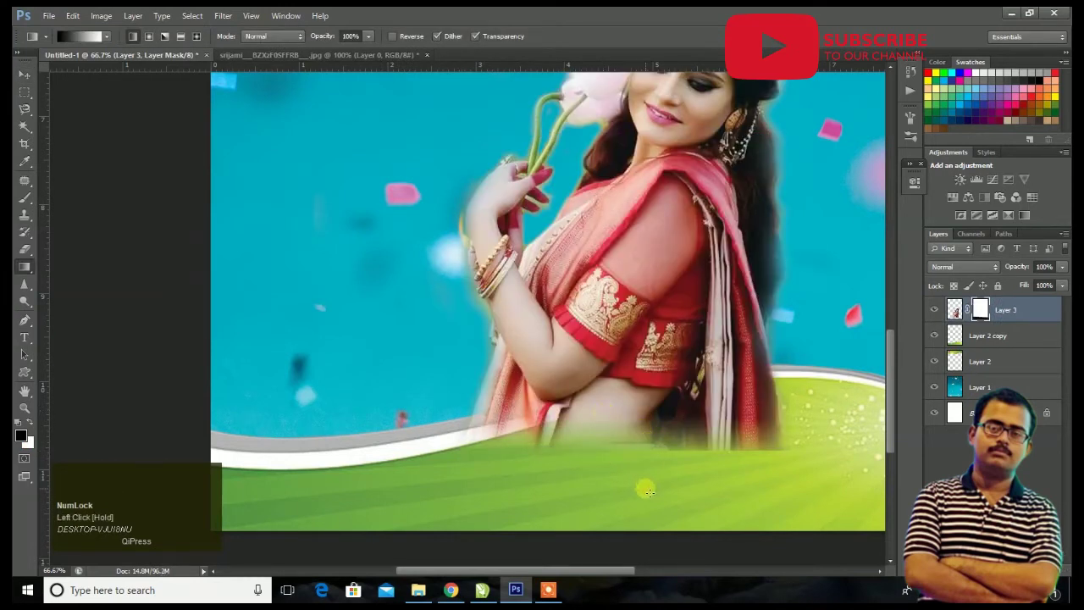
drag(642, 397, 621, 453)
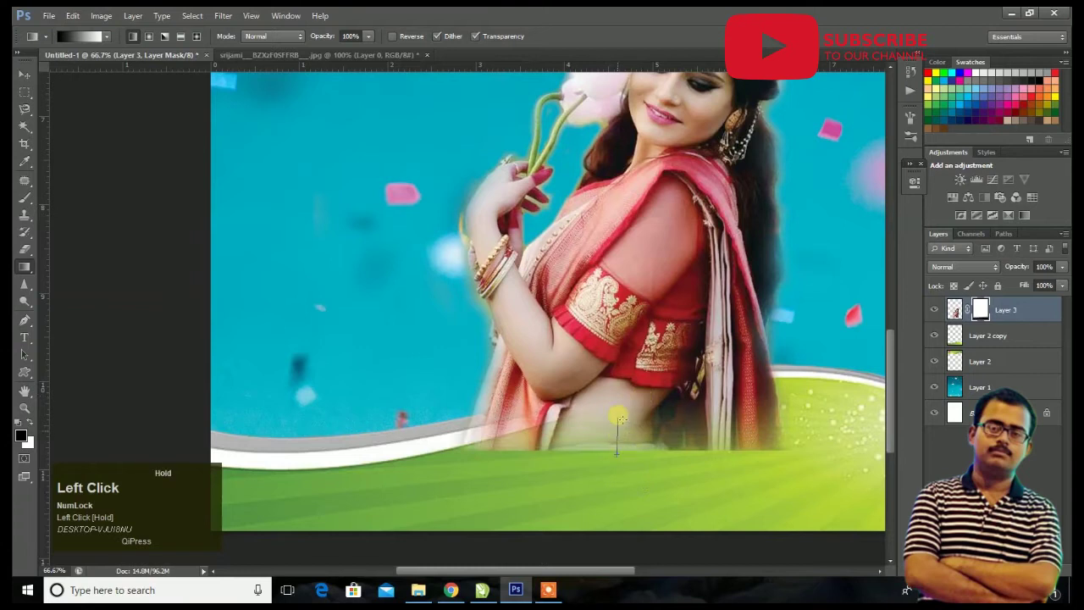
drag(623, 387, 623, 387)
drag(686, 398, 687, 398)
scroll(686, 399, up, 3)
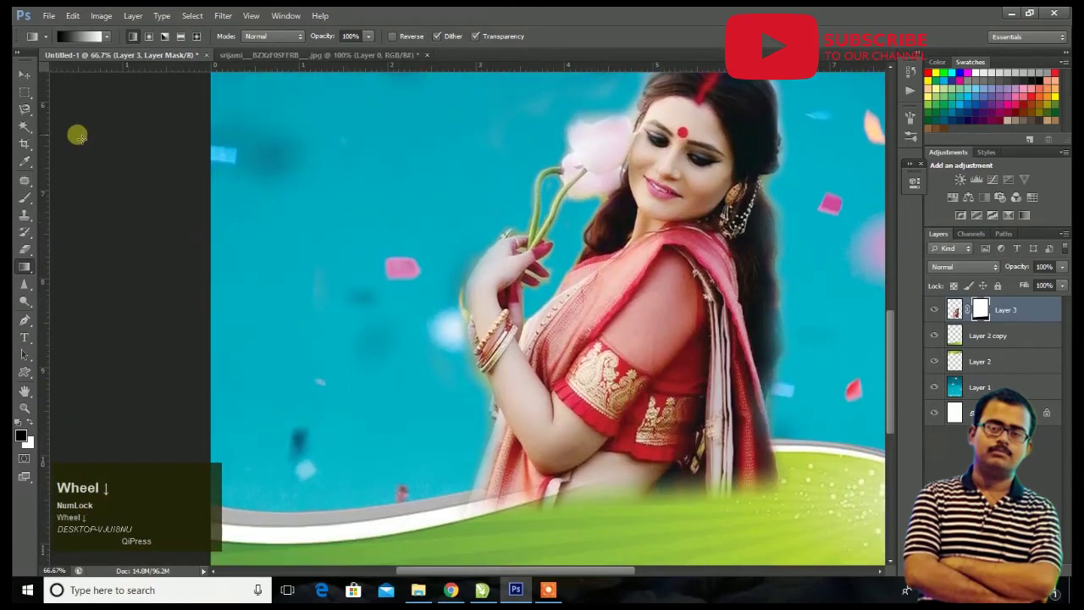
Step: Move the portrait to the poster's lower right corner and scale it down slightly
click(24, 74)
key(ctrl+minus)
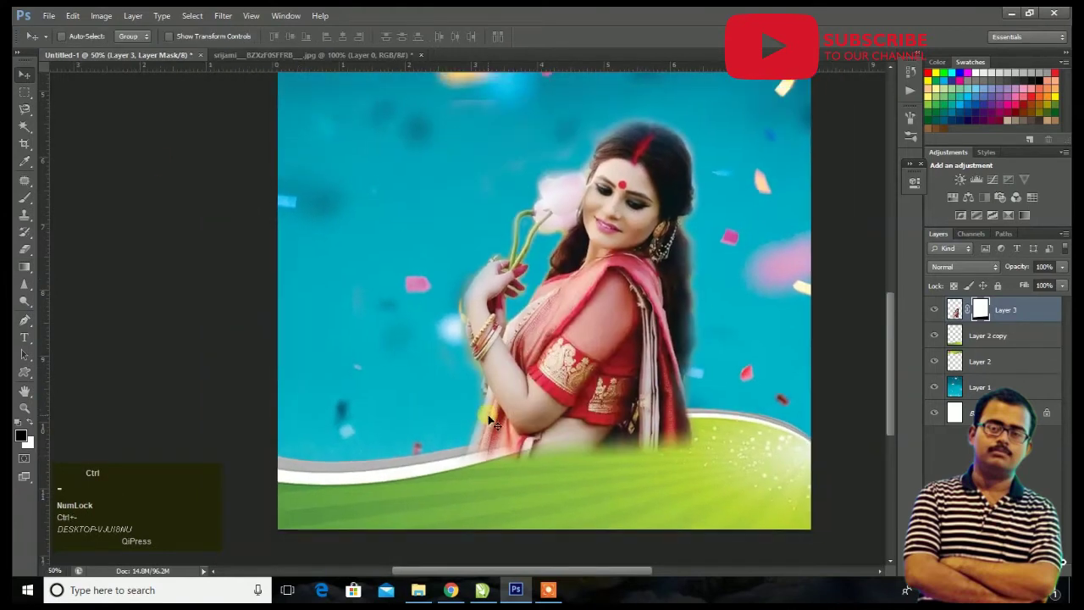
key(ctrl+minus)
drag(500, 373, 601, 409)
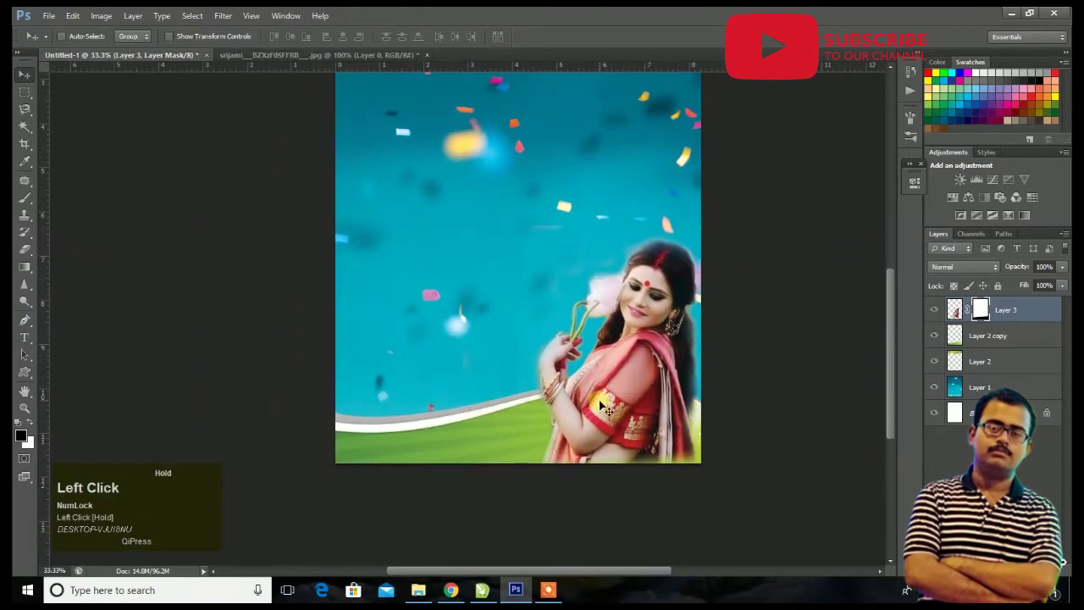
key(ctrl+t)
drag(465, 231, 489, 256)
key(Return)
drag(650, 403, 642, 404)
scroll(641, 404, up, 3)
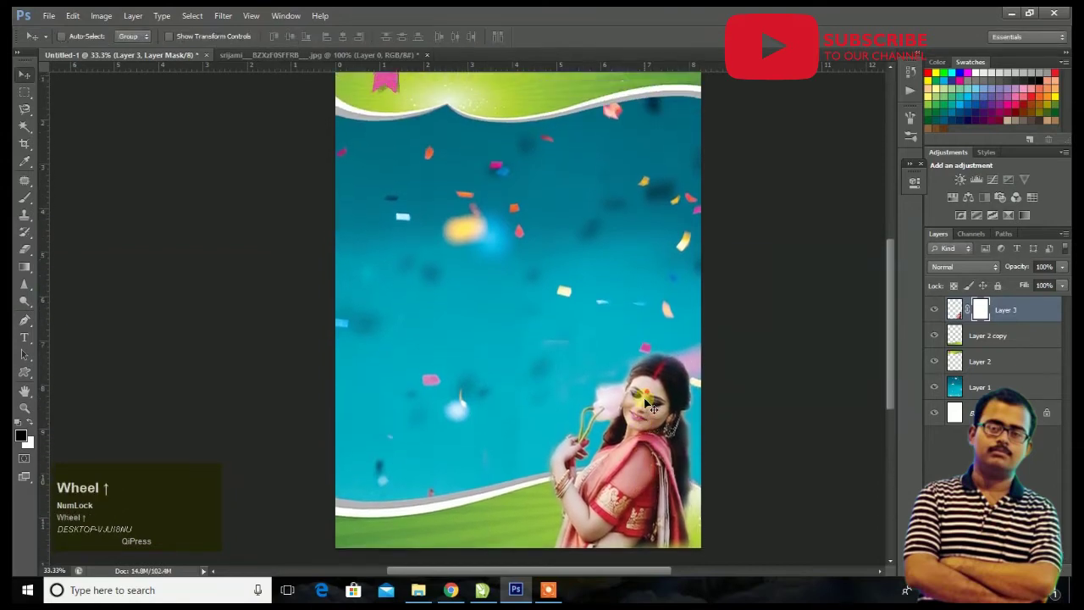
scroll(651, 407, down, 1)
scroll(593, 348, up, 1)
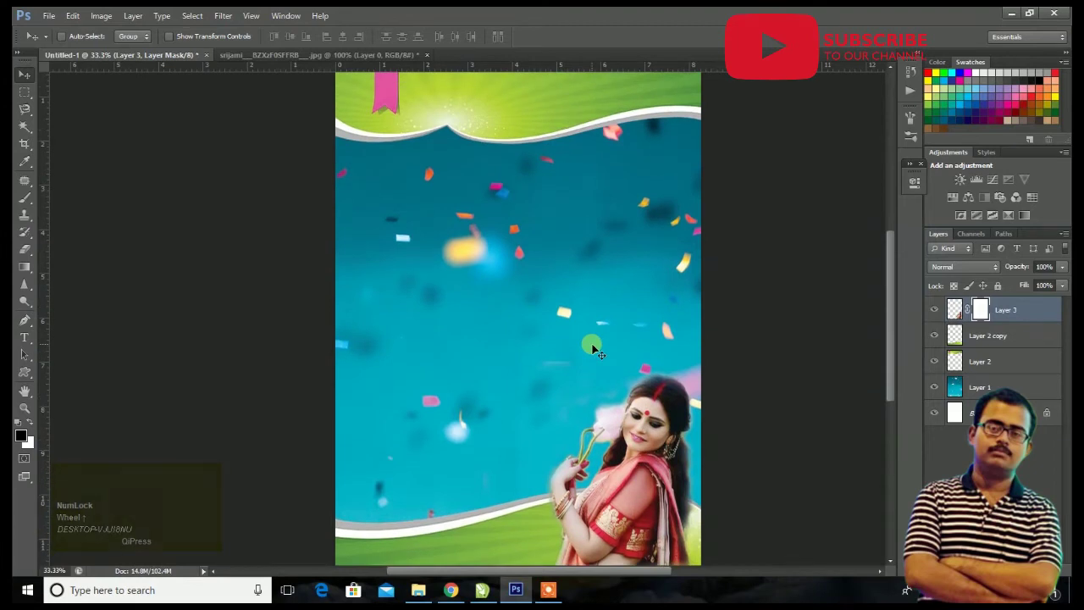
Step: Open the background-removed PNG of the woman in glasses and bring it into the poster as a new layer
key(F7)
click(67, 91)
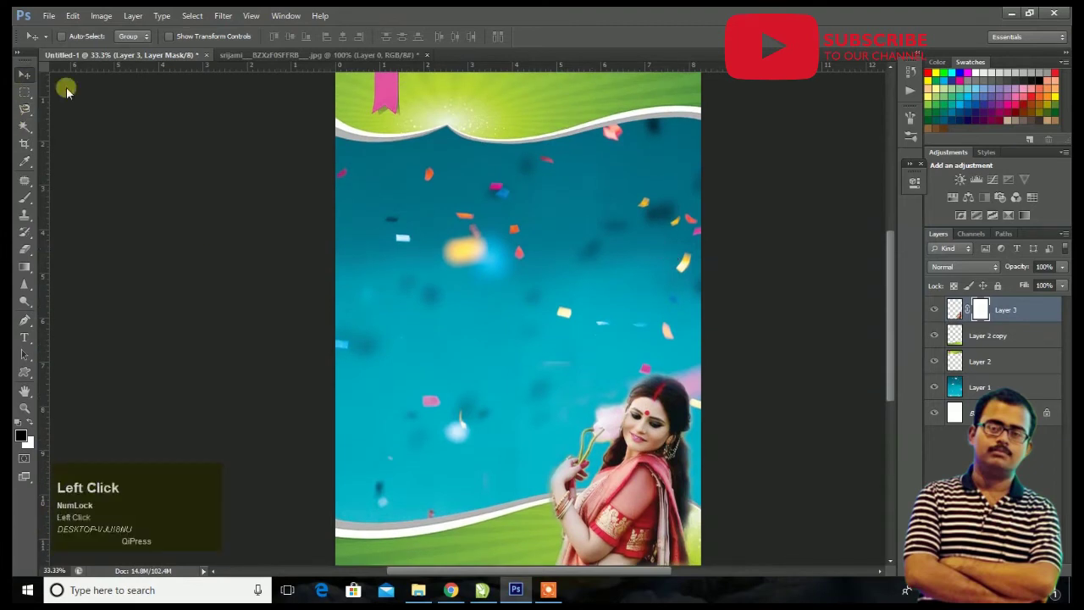
key(ctrl+o)
scroll(484, 314, down, 3)
click(527, 419)
double_click(528, 418)
drag(488, 382, 443, 259)
Step: Scale the portrait with glasses to about 164%, move it to the poster's lower left and flip it horizontally
key(ctrl+t)
drag(473, 295, 509, 362)
drag(456, 298, 411, 484)
right_click(402, 504)
click(469, 477)
key(ctrl+equal)
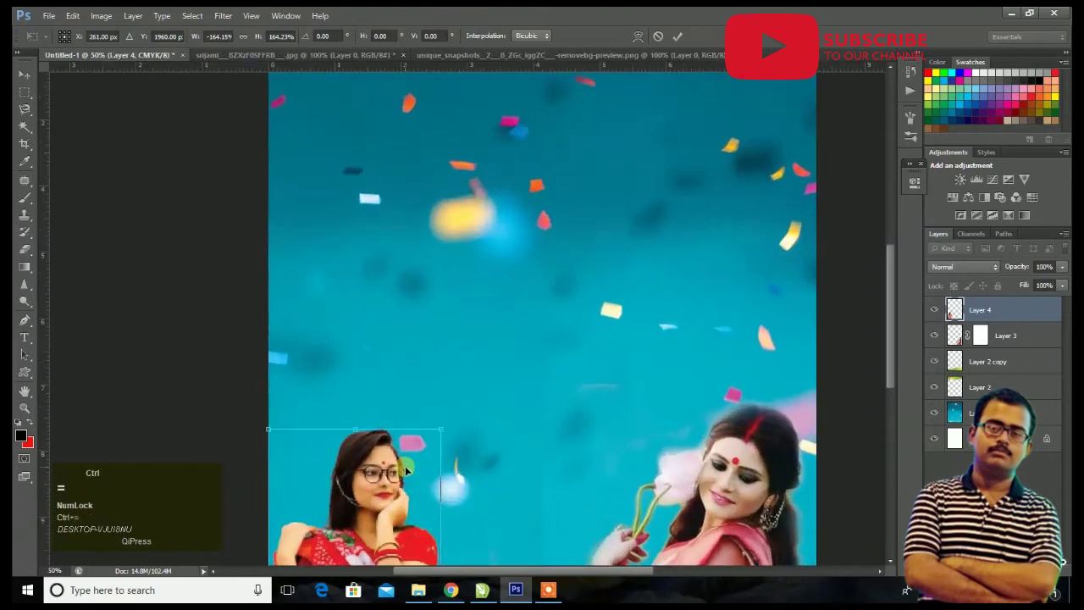
Step: Move the portrait with glasses to the poster's upper left so her head overlaps the green banner, and commit the transform
key(ctrl+equal)
scroll(435, 384, down, 13)
scroll(423, 452, up, 1)
scroll(421, 448, up, 5)
drag(421, 447, 487, 140)
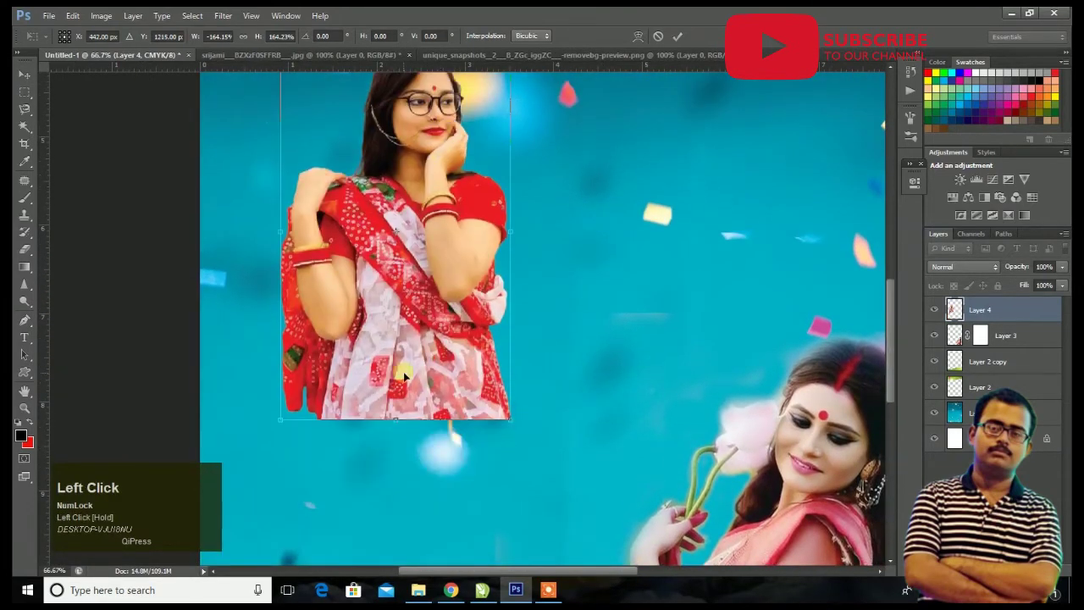
scroll(404, 375, up, 3)
drag(396, 360, 367, 243)
scroll(383, 195, up, 1)
key(Return)
key(ctrl+equal)
key(ctrl+equal)
key(space)
drag(470, 299, 473, 438)
drag(338, 298, 358, 308)
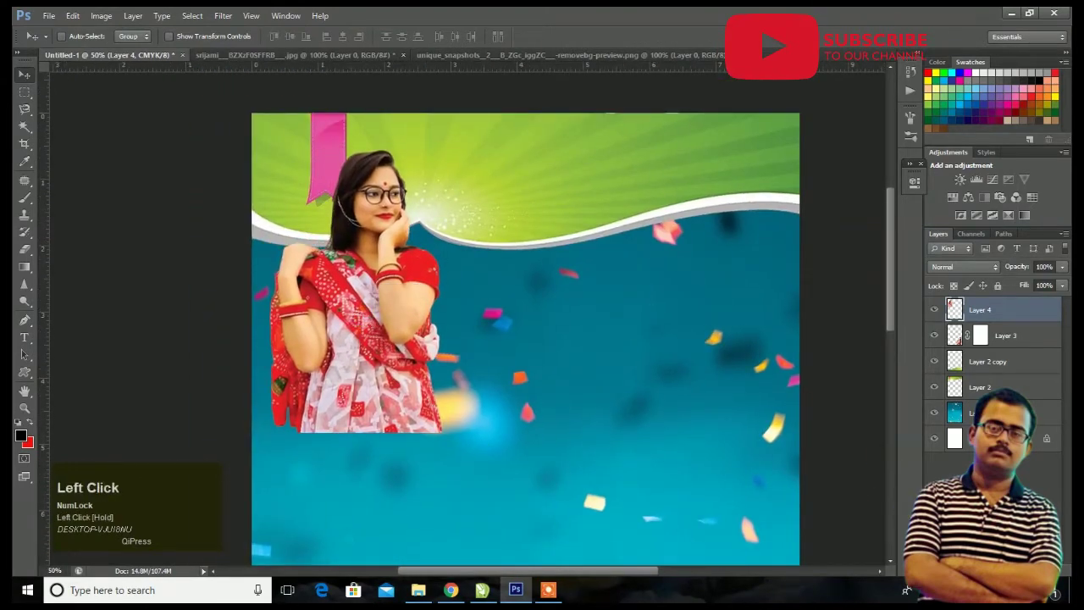
Step: Add a layer mask to the portrait with glasses and fade its lower edge with a vertical gradient
click(983, 570)
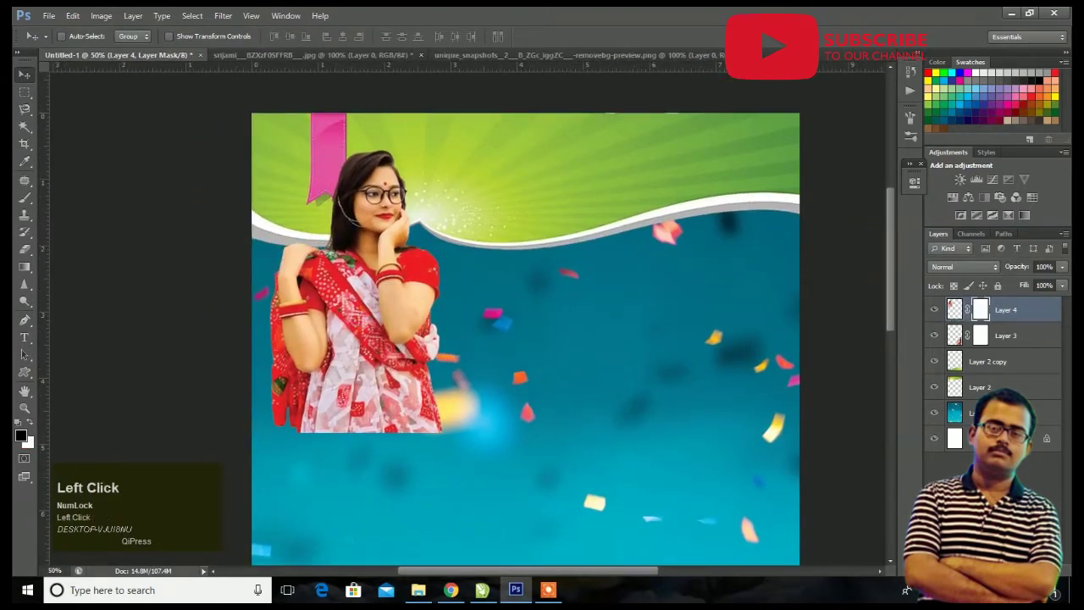
key(g)
drag(364, 437, 370, 368)
click(274, 329)
key(ctrl+z)
key(ctrl+z)
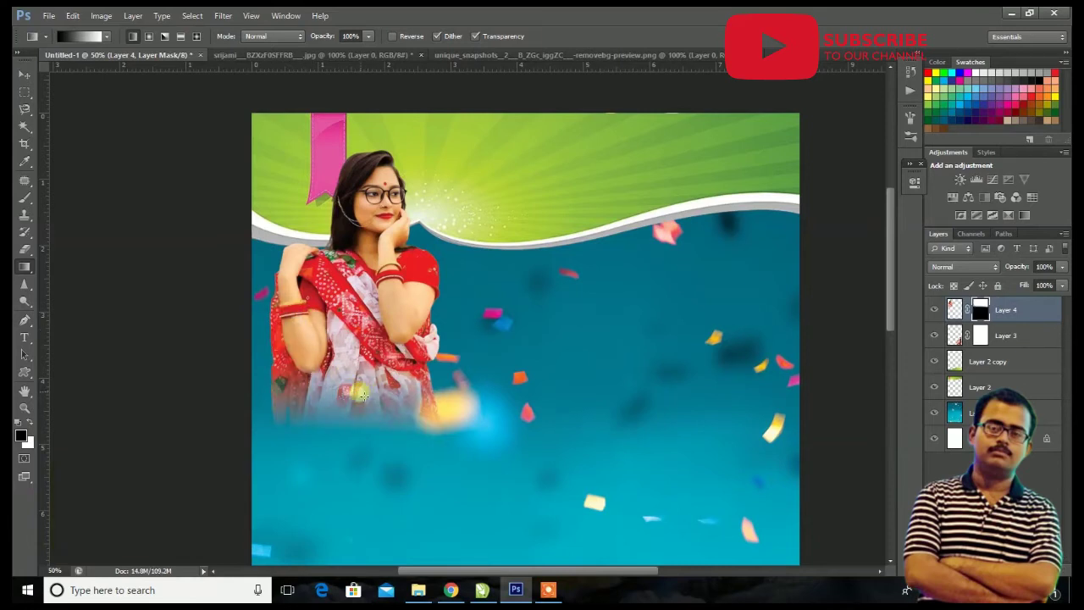
Step: Try and undo a diagonal gradient on the mask, and paint out the sari's lower left edge with a 175 px brush
drag(296, 402, 352, 351)
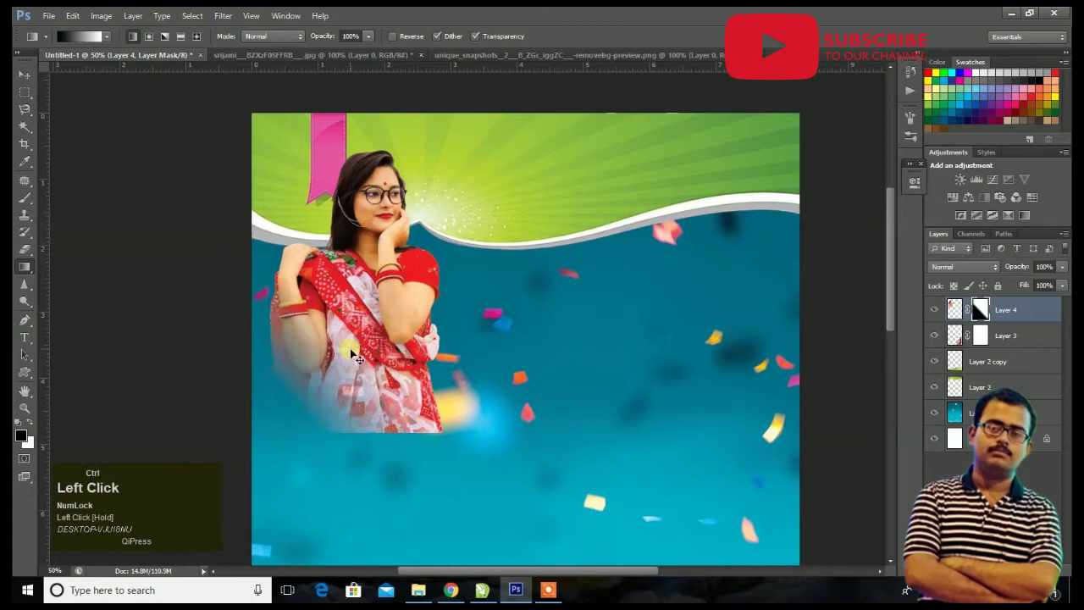
key(ctrl+z)
click(24, 76)
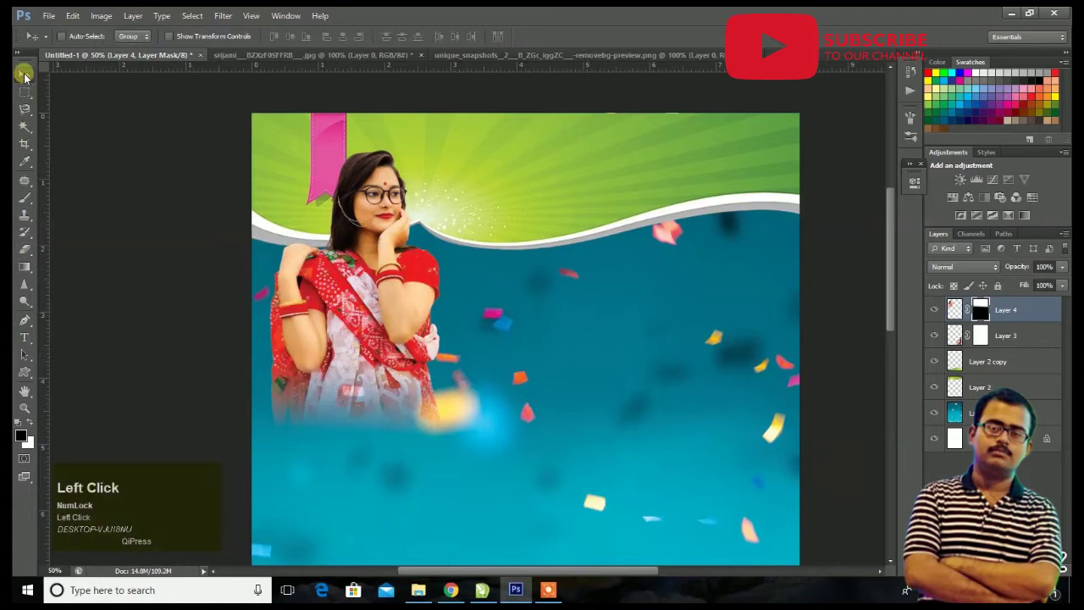
key(b)
drag(289, 397, 268, 342)
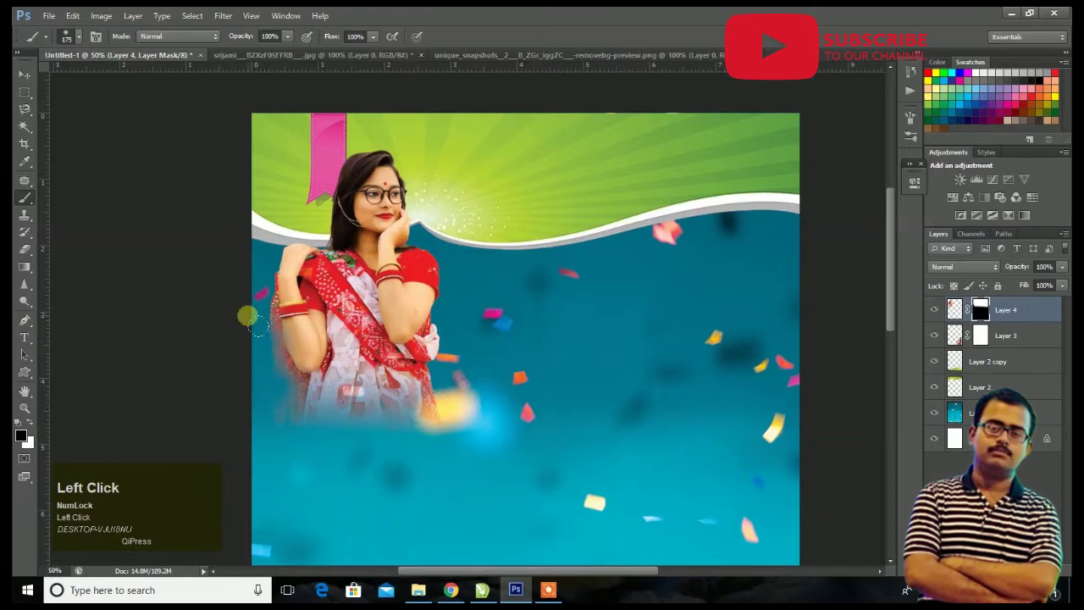
key(ctrl+z)
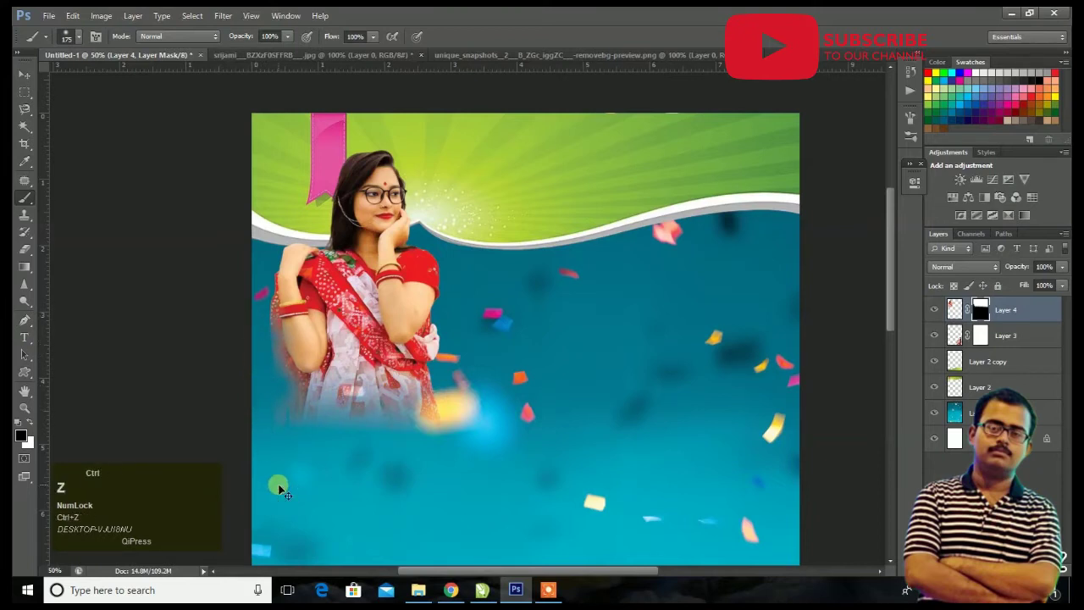
Step: Delete the layer mask from the portrait with glasses on Layer 4
click(25, 75)
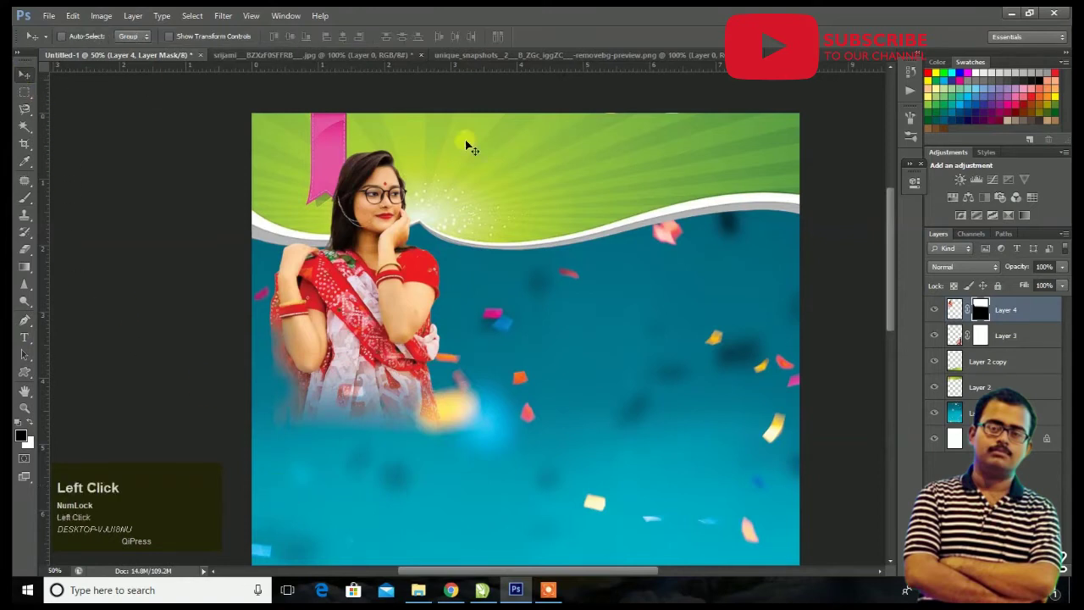
right_click(991, 315)
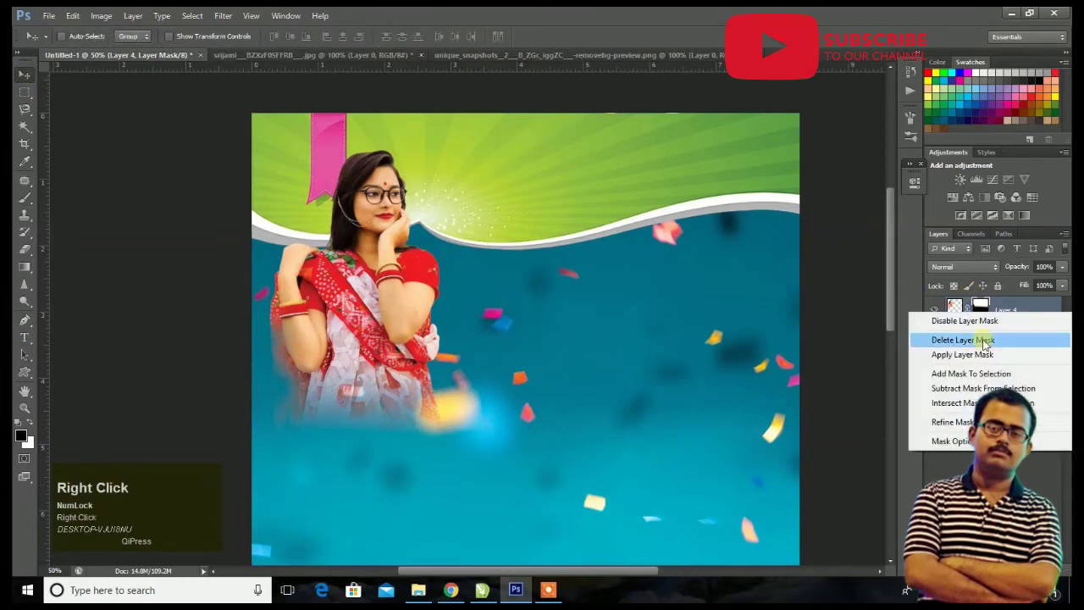
click(978, 340)
Step: Add a new layer mask to the portrait with glasses on Layer 4 and fade its lower edge with a gradient
click(980, 570)
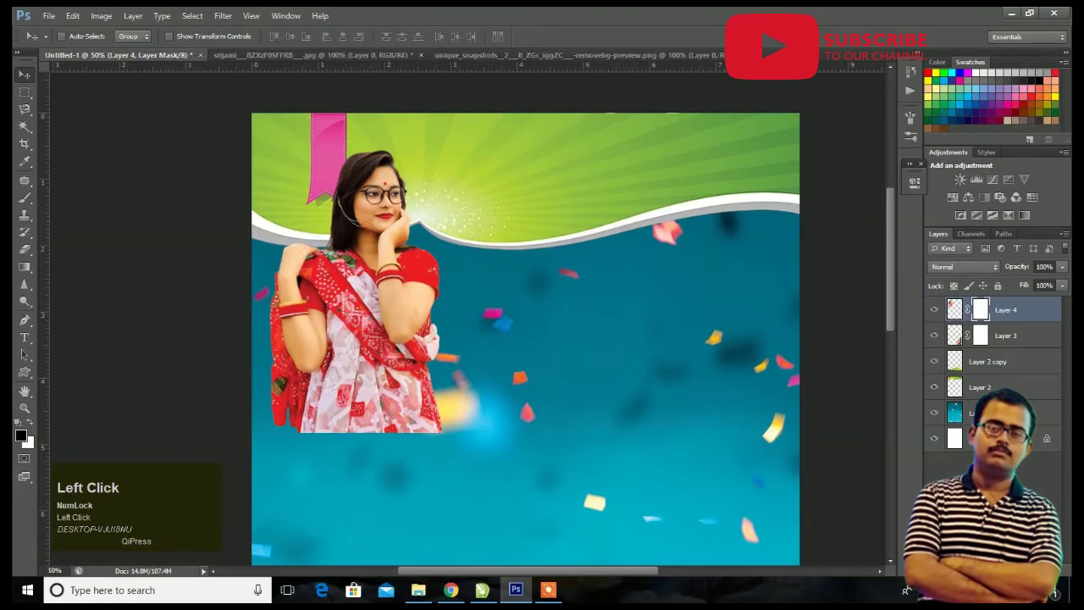
key(g)
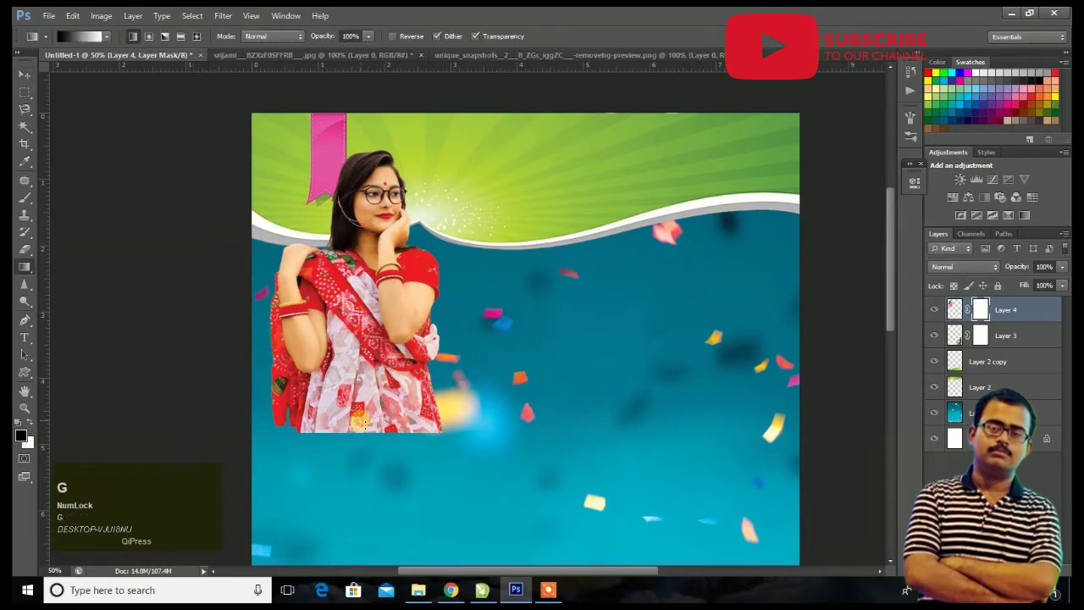
drag(367, 384, 367, 384)
Step: Move the portrait with glasses up and left, close to the poster's left edge
click(25, 74)
drag(410, 320, 394, 258)
scroll(395, 264, down, 2)
Step: Enlarge the upper green banner on Layer 2 toward its lower left so the pink ribbon clears the woman's head, and commit the transform
right_click(465, 167)
click(506, 168)
scroll(533, 189, up, 3)
key(ctrl+t)
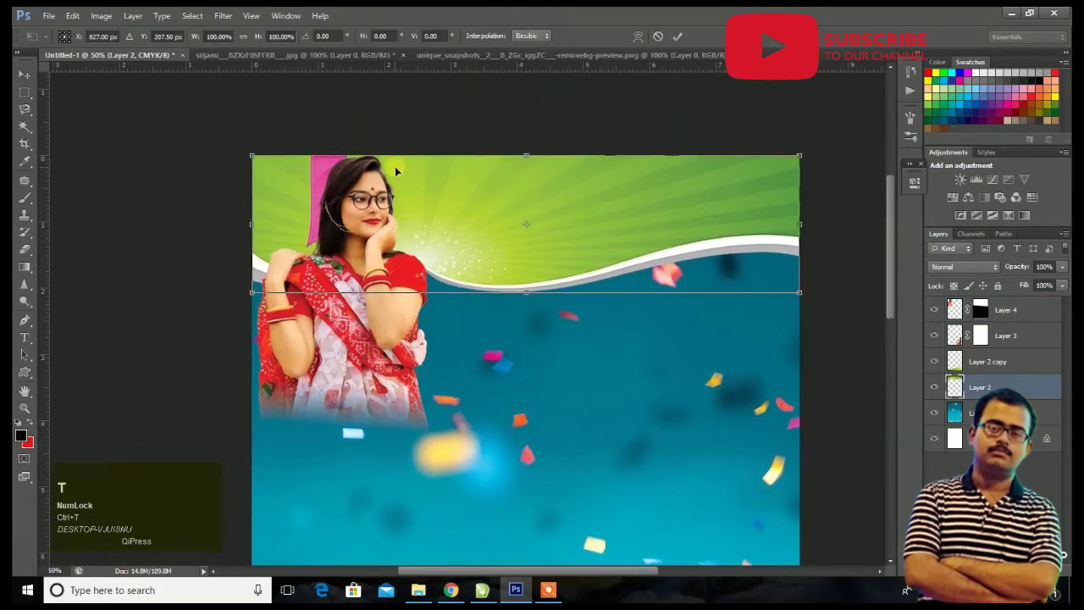
drag(250, 295, 194, 311)
key(Return)
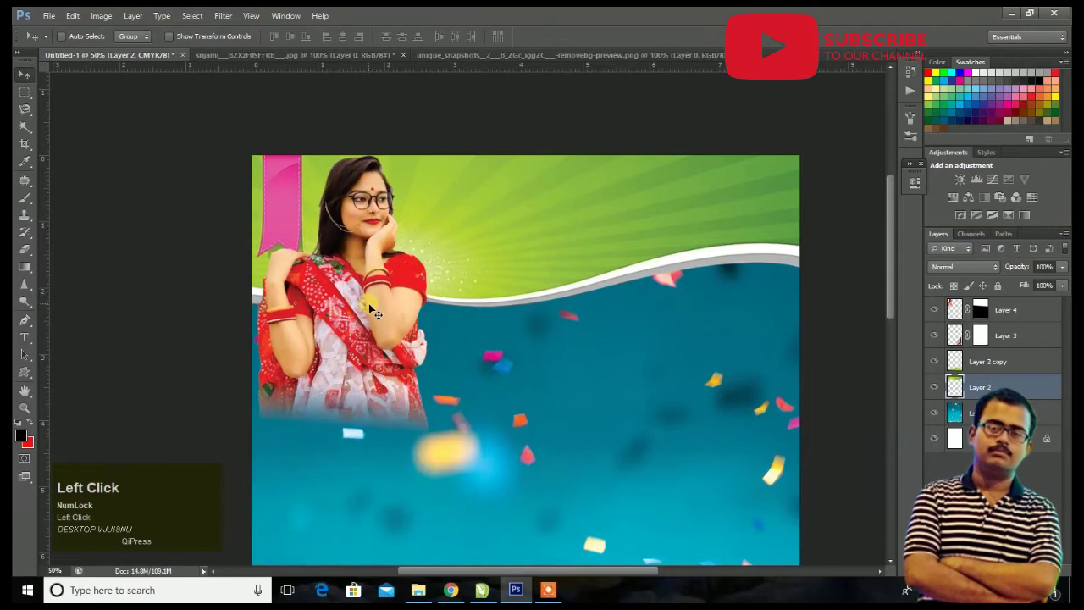
Step: Select the portrait with glasses on Layer 4 and nudge it slightly down over the enlarged banner
right_click(392, 330)
click(405, 330)
drag(395, 333, 397, 343)
scroll(419, 246, down, 2)
scroll(424, 138, down, 10)
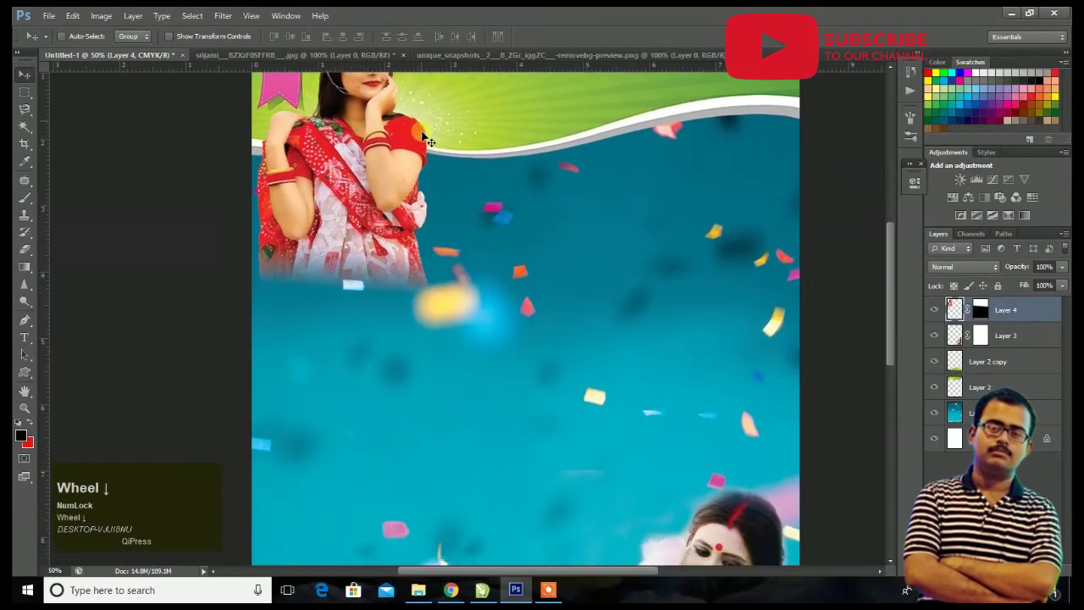
scroll(419, 151, up, 5)
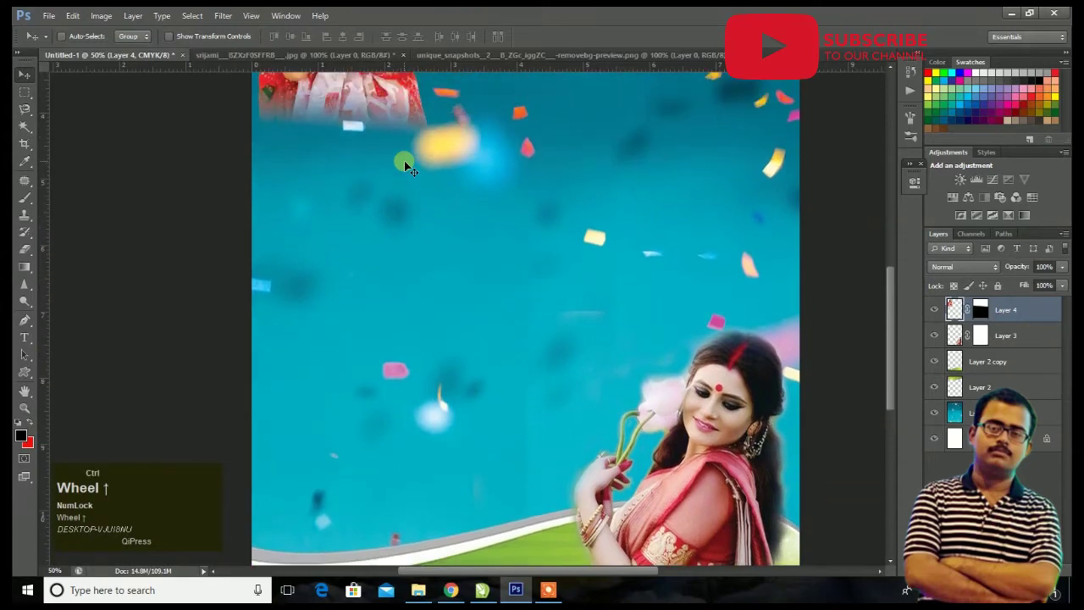
key(ctrl+minus)
key(ctrl+minus)
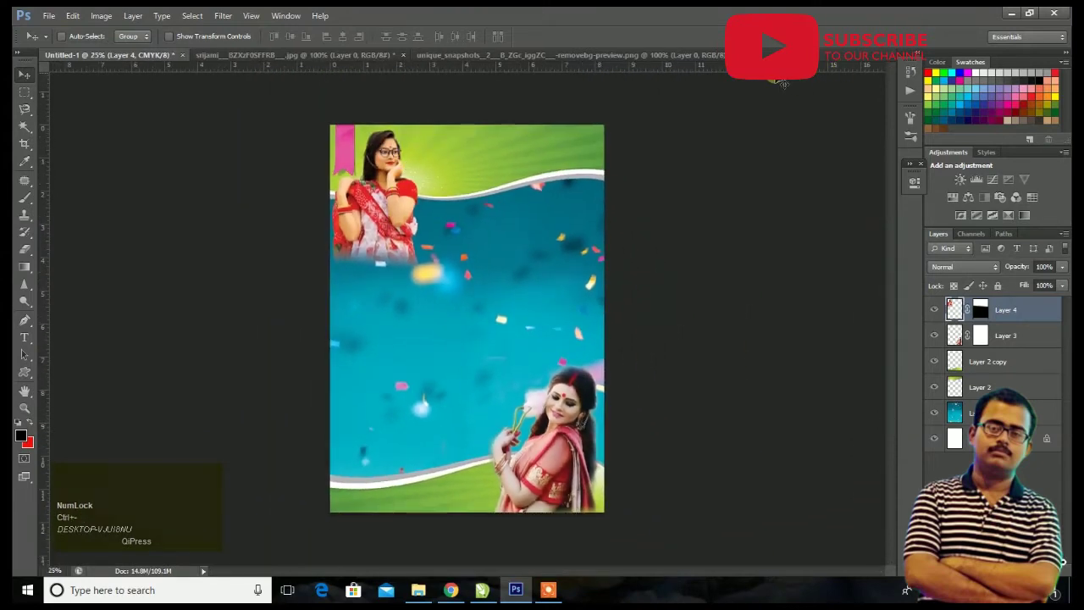
Step: Switch to CorelDRAW and import the Mina 01 image from the Editing 2020 ( Youtube ) folder on drive E onto the page
key(F7)
right_click(581, 198)
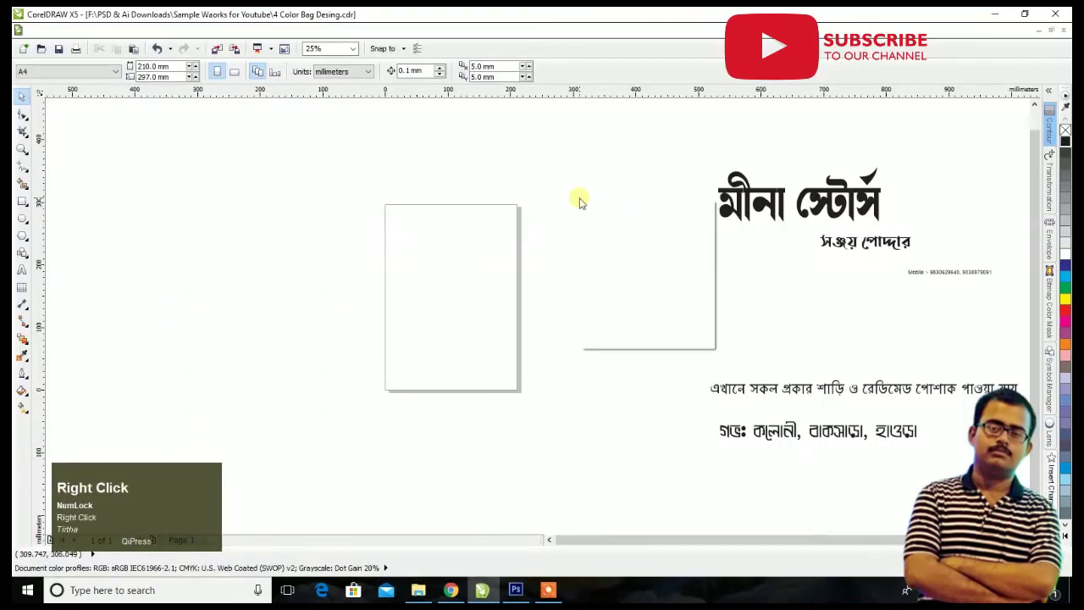
click(612, 252)
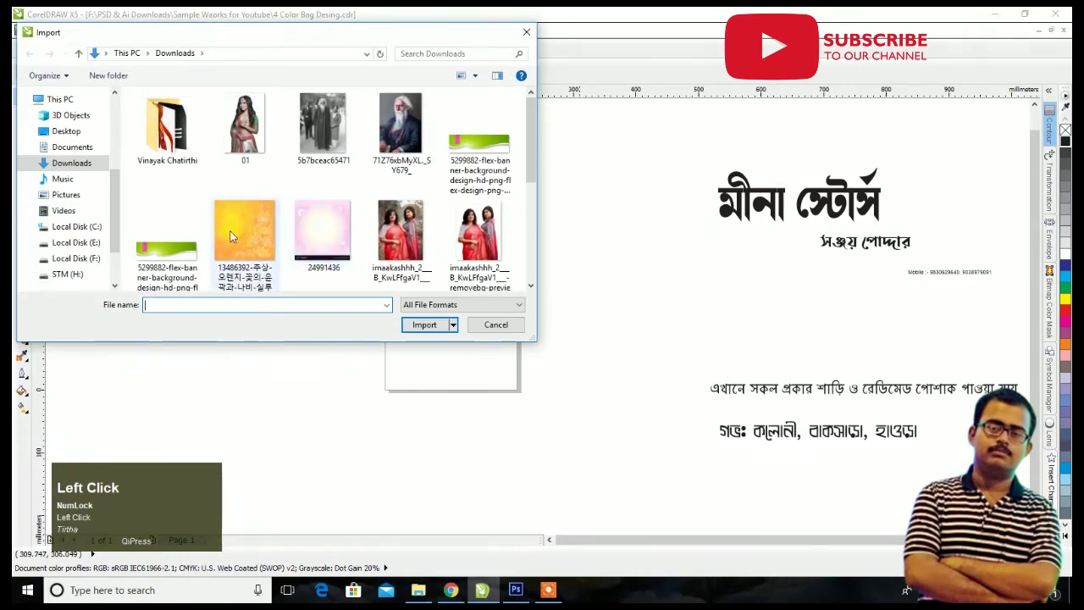
click(100, 242)
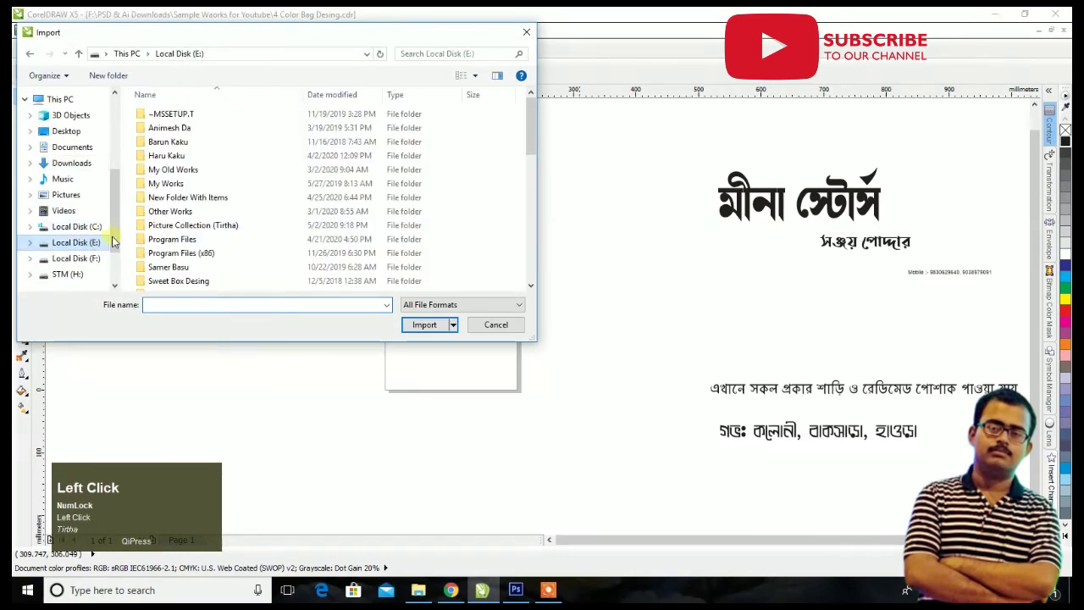
click(181, 226)
double_click(181, 225)
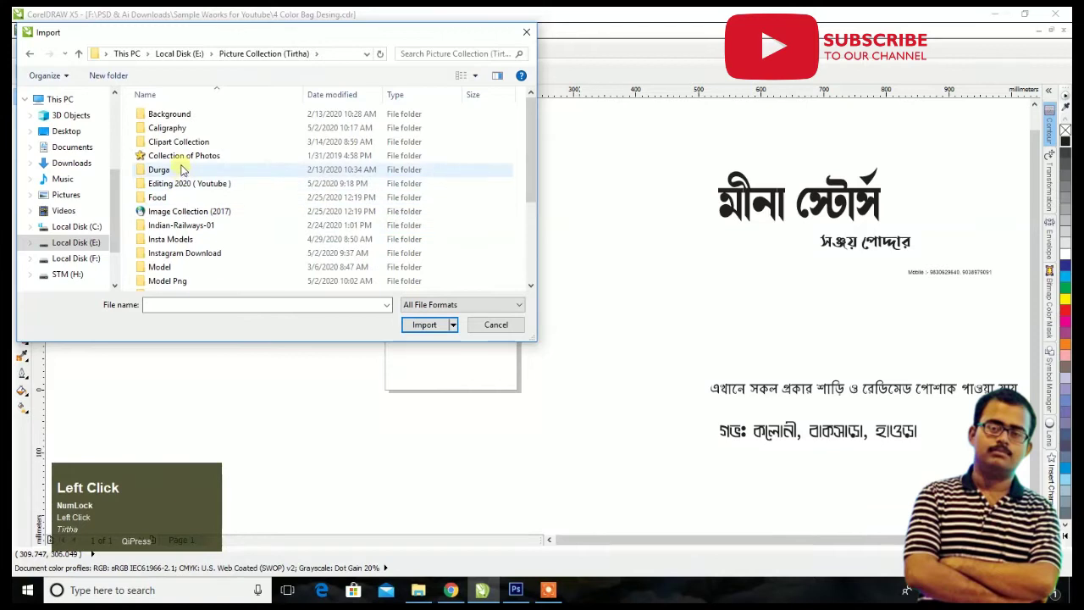
double_click(181, 178)
click(167, 128)
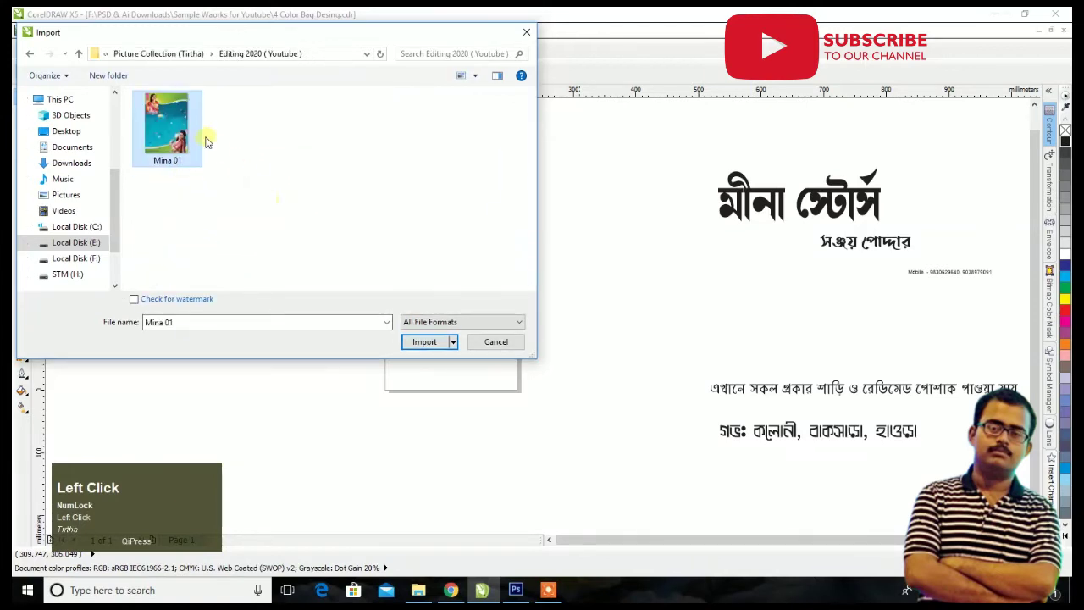
click(424, 341)
click(370, 201)
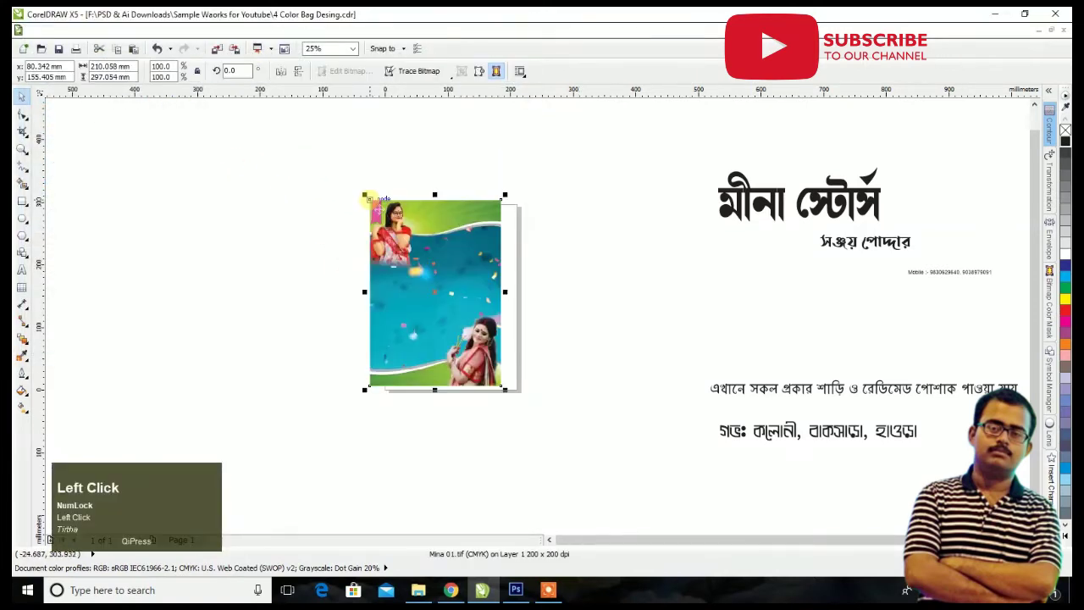
Step: Centre the imported poster image on the A4 page
scroll(438, 285, up, 2)
scroll(457, 249, down, 1)
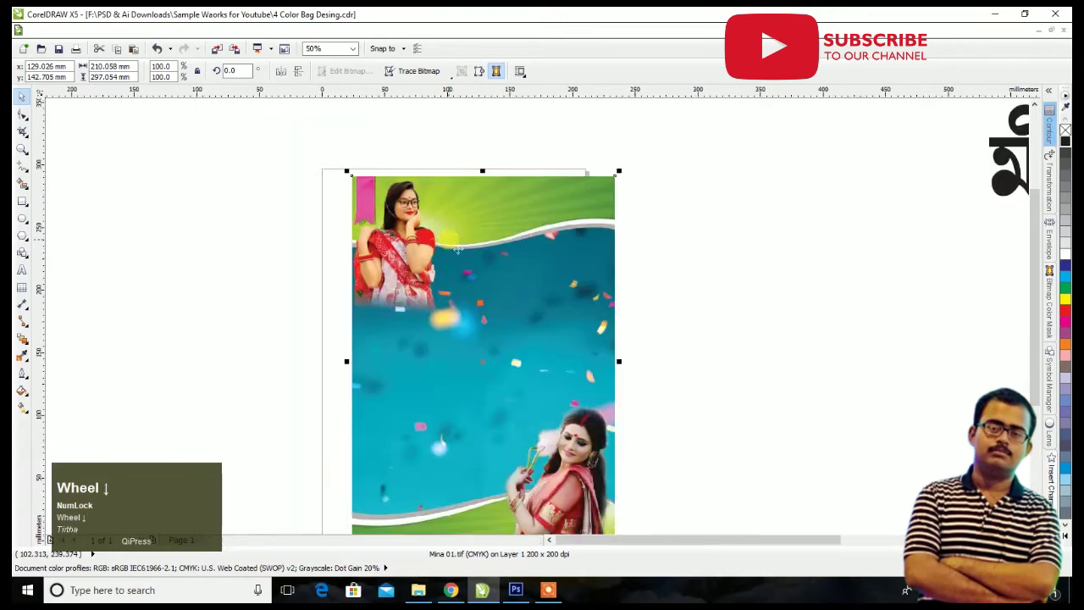
drag(492, 259, 457, 257)
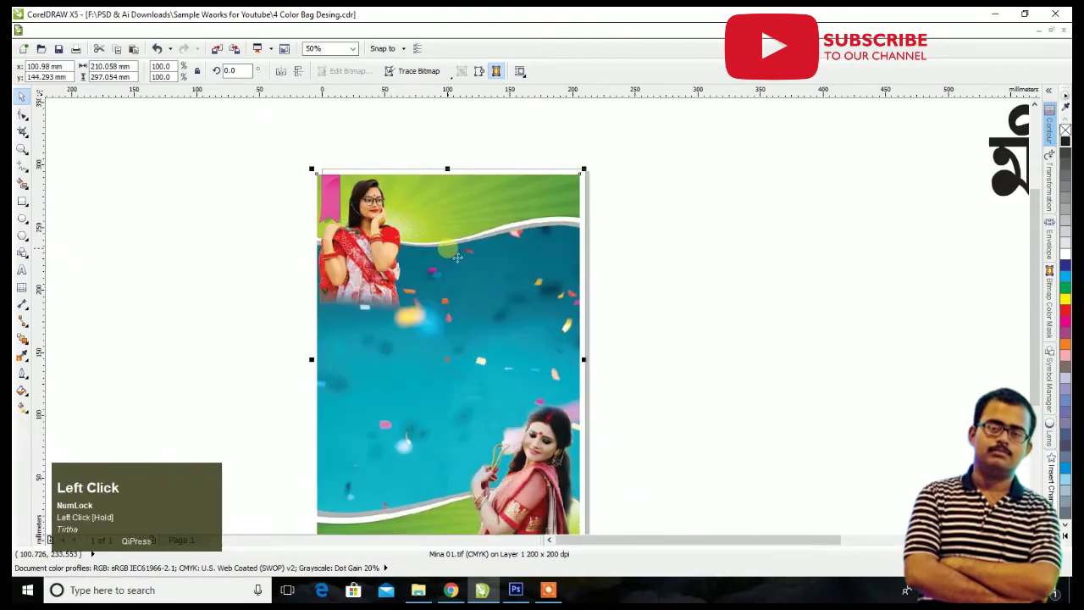
key(p)
key(F3)
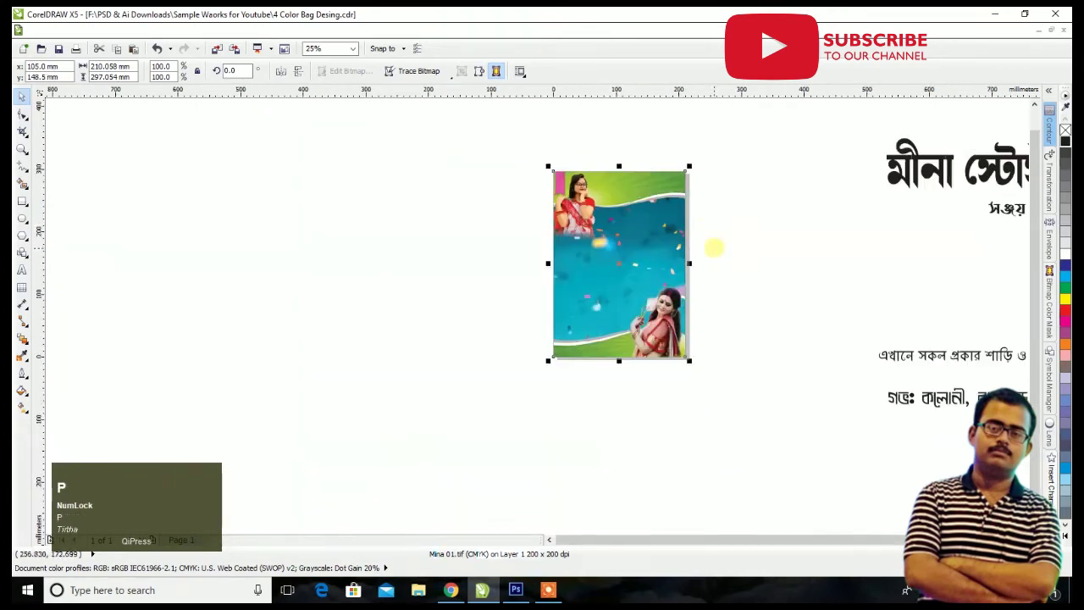
scroll(743, 218, up, 1)
click(299, 226)
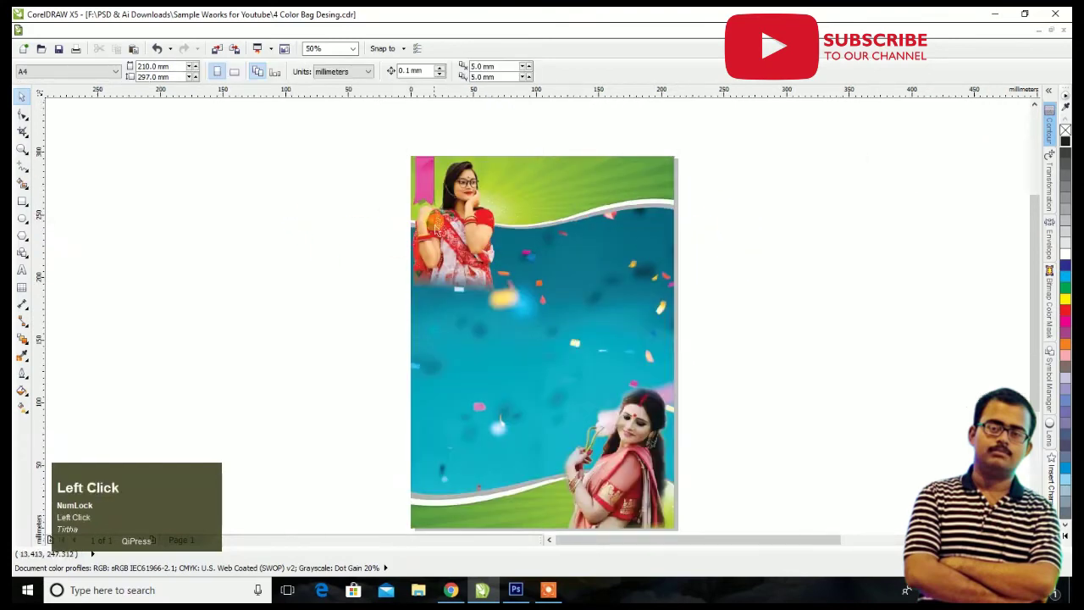
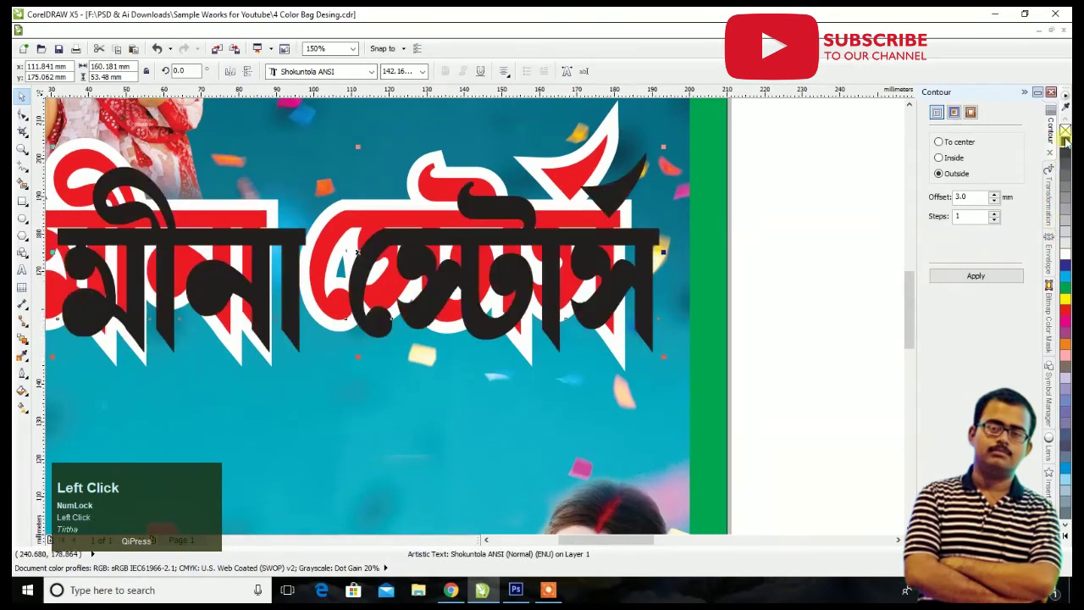
Step: Bring the red title with its white contour to the front and move the black copy closer behind it
click(562, 183)
key(shift+Page_Up)
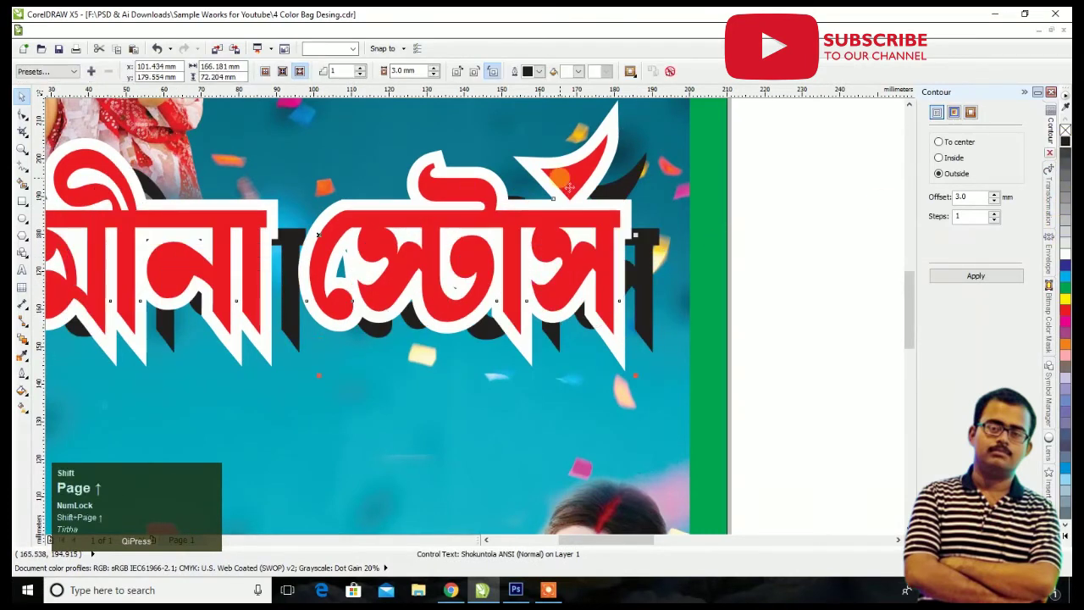
click(655, 286)
scroll(655, 286, up, 1)
drag(655, 286, 622, 272)
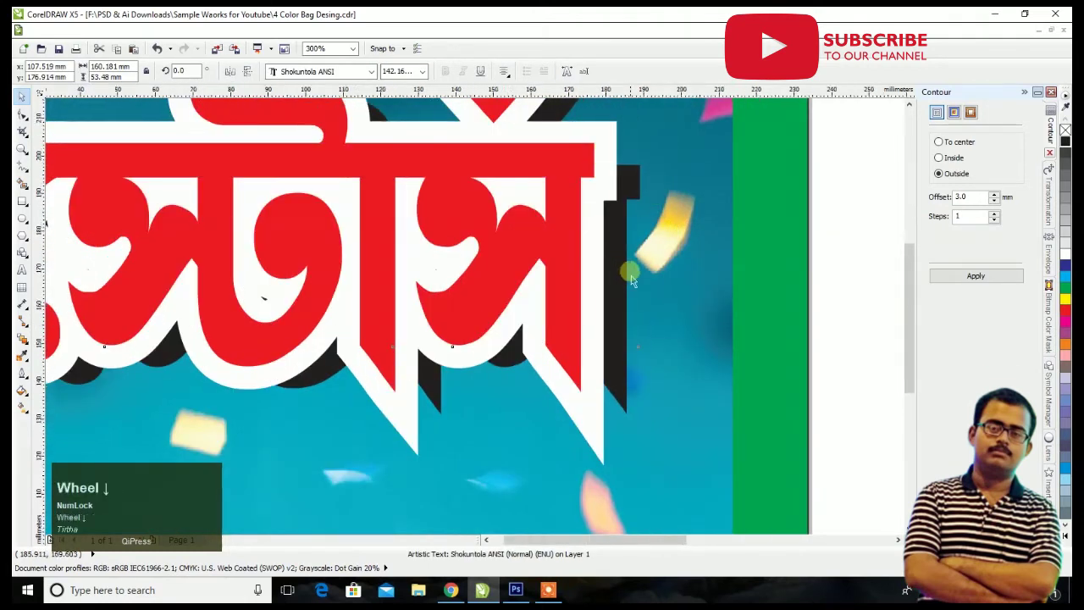
Step: Fine-tune the black copy's position so it shows as a narrow shadow at the title's lower right
scroll(623, 275, down, 3)
scroll(458, 262, up, 3)
drag(457, 262, 440, 250)
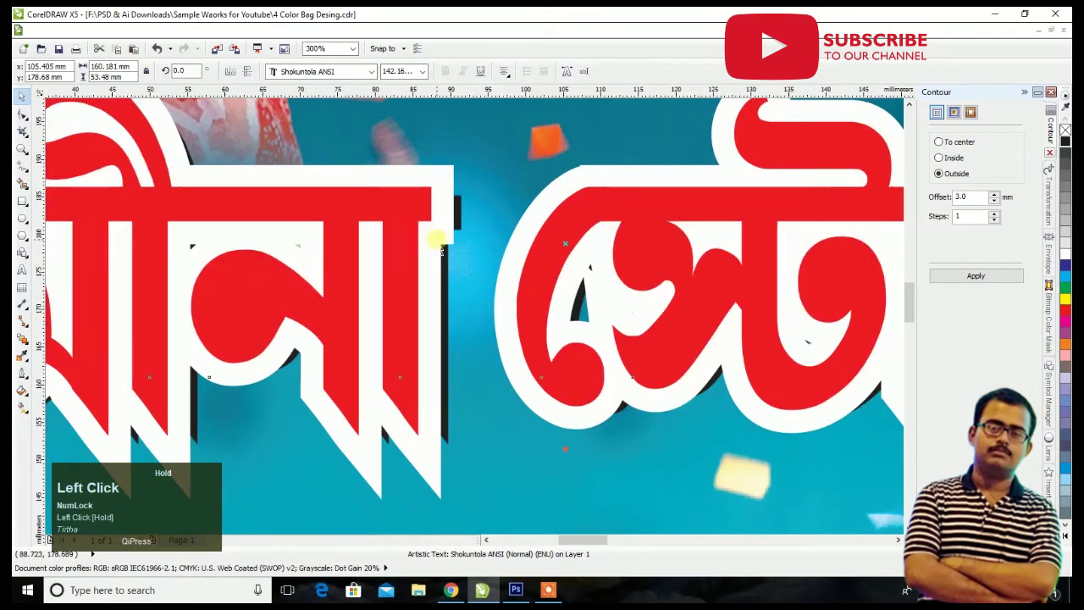
drag(454, 310, 458, 319)
scroll(458, 319, down, 4)
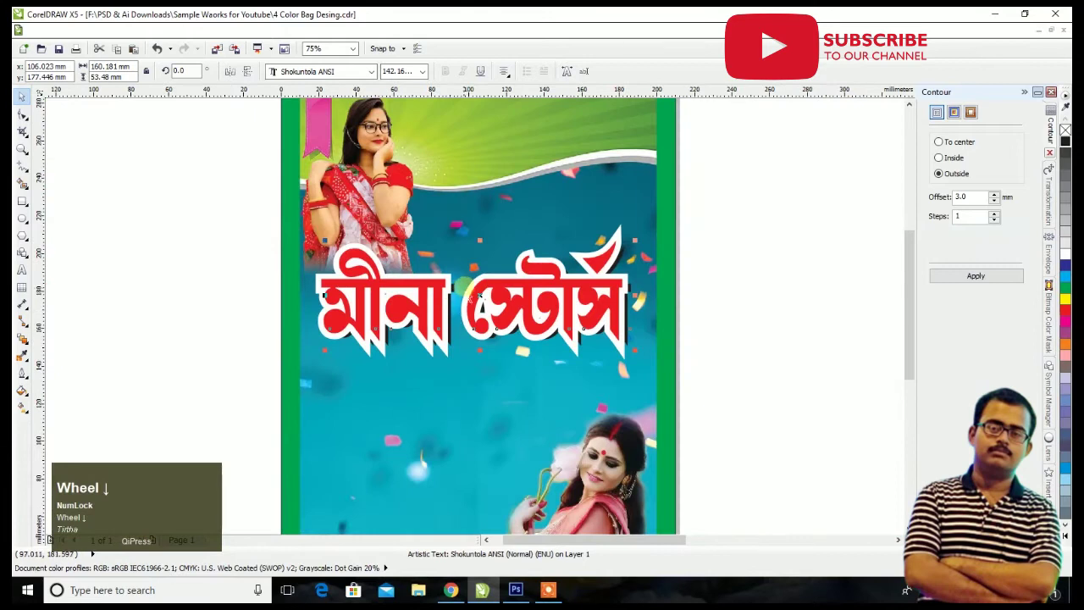
click(691, 282)
Step: Try contour offsets of 2 mm and 1.8 mm on the red title, and set the offset to 1.5 mm
scroll(526, 280, up, 1)
click(491, 274)
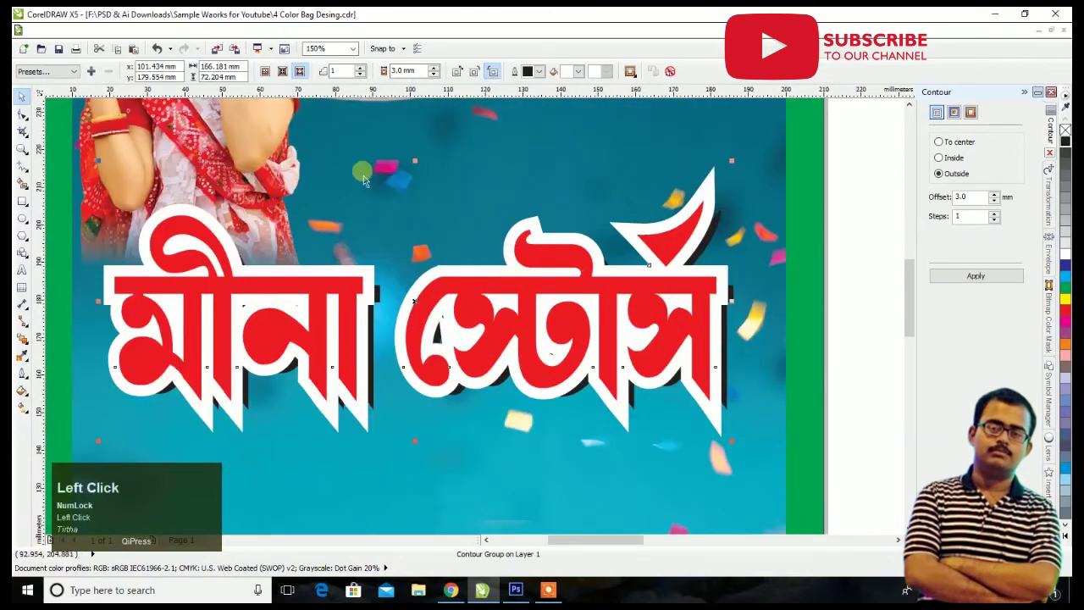
text(2)
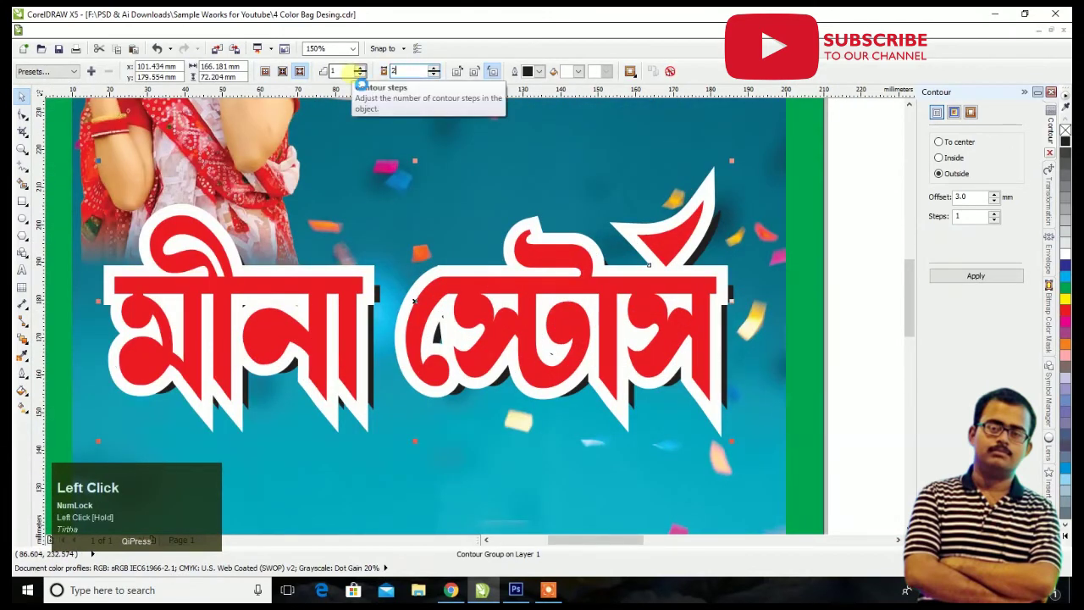
key(Return)
click(407, 71)
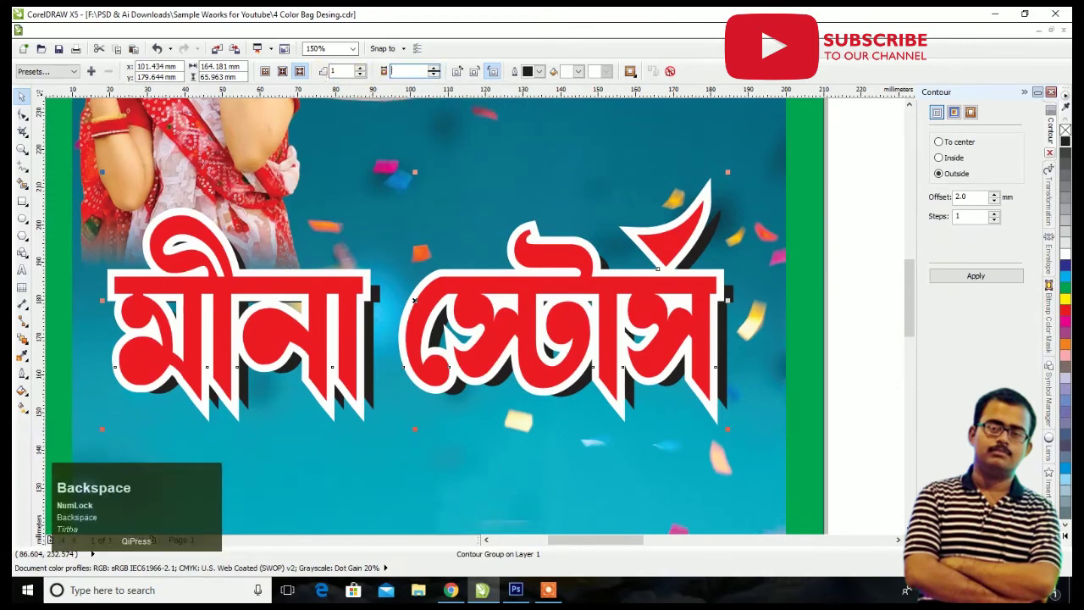
text(1.8)
key(Return)
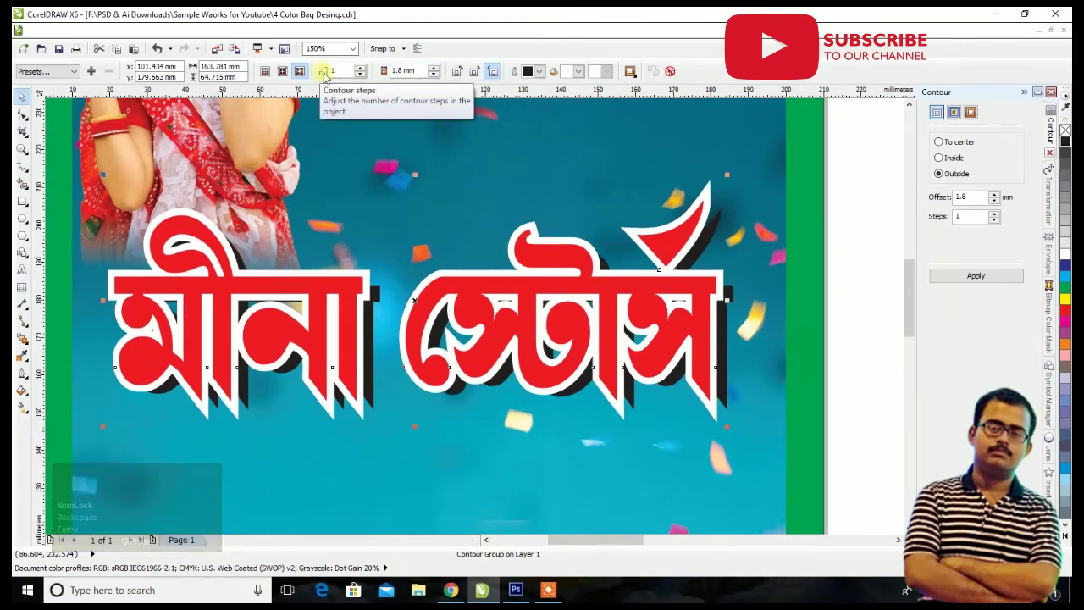
click(415, 71)
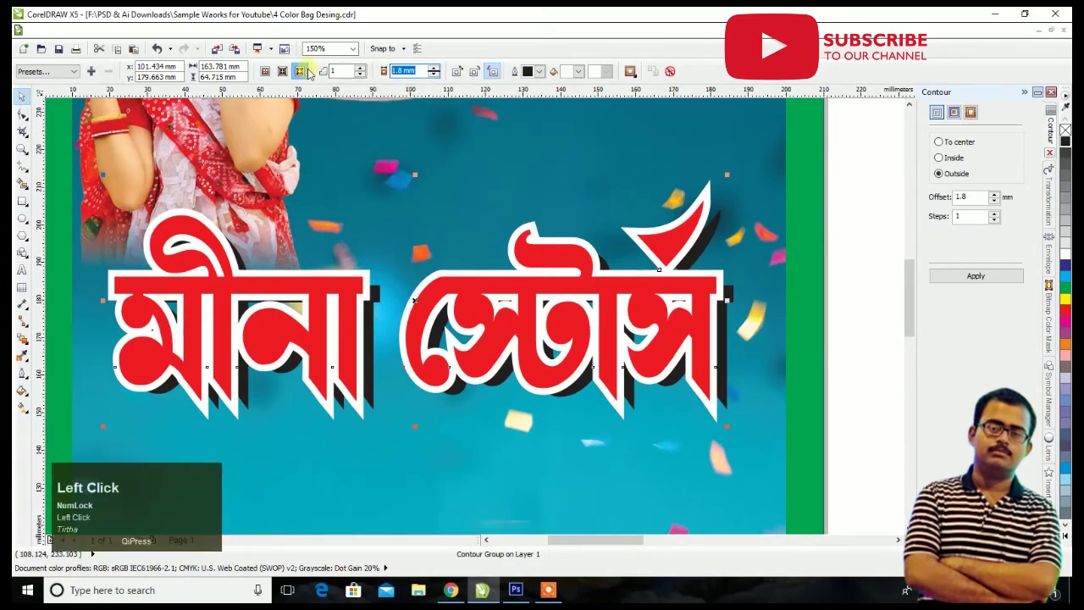
text(1.5)
key(Return)
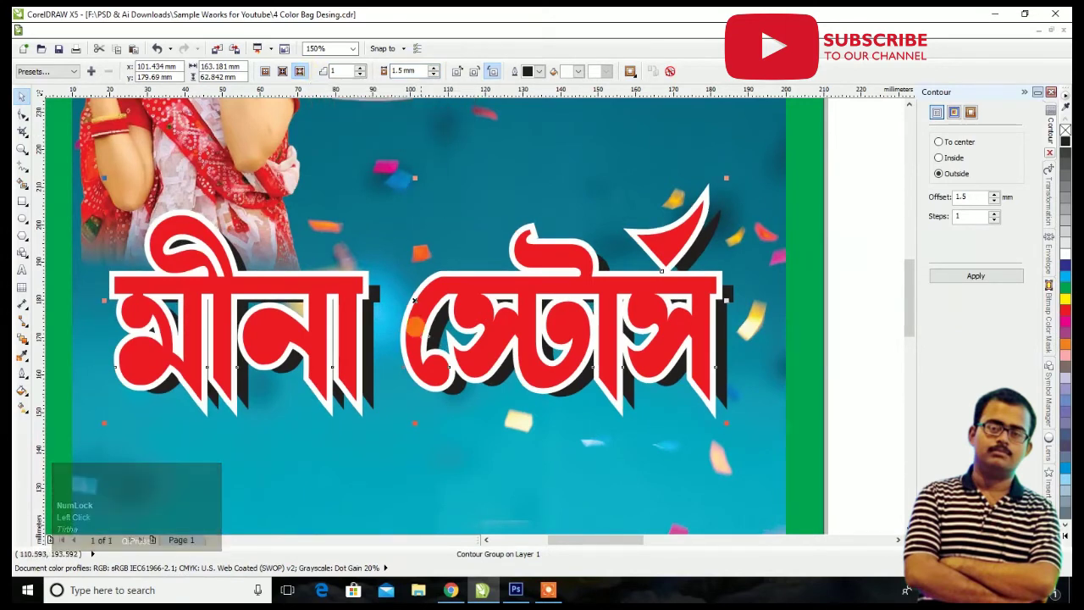
Step: Nudge the black shadow copy slightly closer to the title to suit the thinner white contour
scroll(373, 341, up, 2)
click(373, 341)
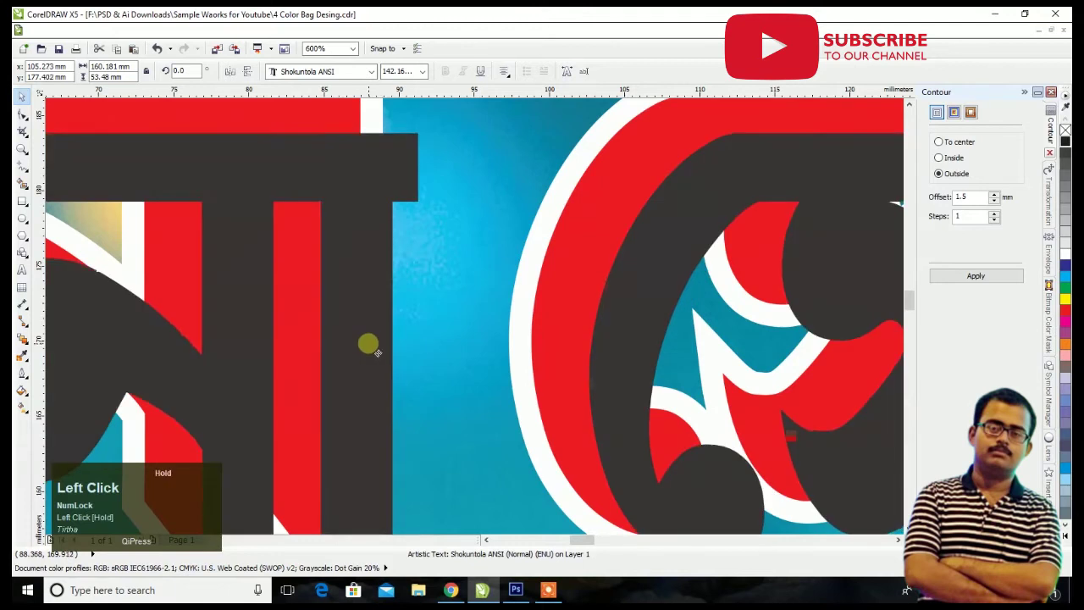
scroll(369, 346, down, 4)
click(528, 334)
Step: Group the red title with its contour and black shadow, and move the group slightly down on the poster
scroll(383, 350, up, 1)
drag(616, 230, 77, 438)
key(ctrl+g)
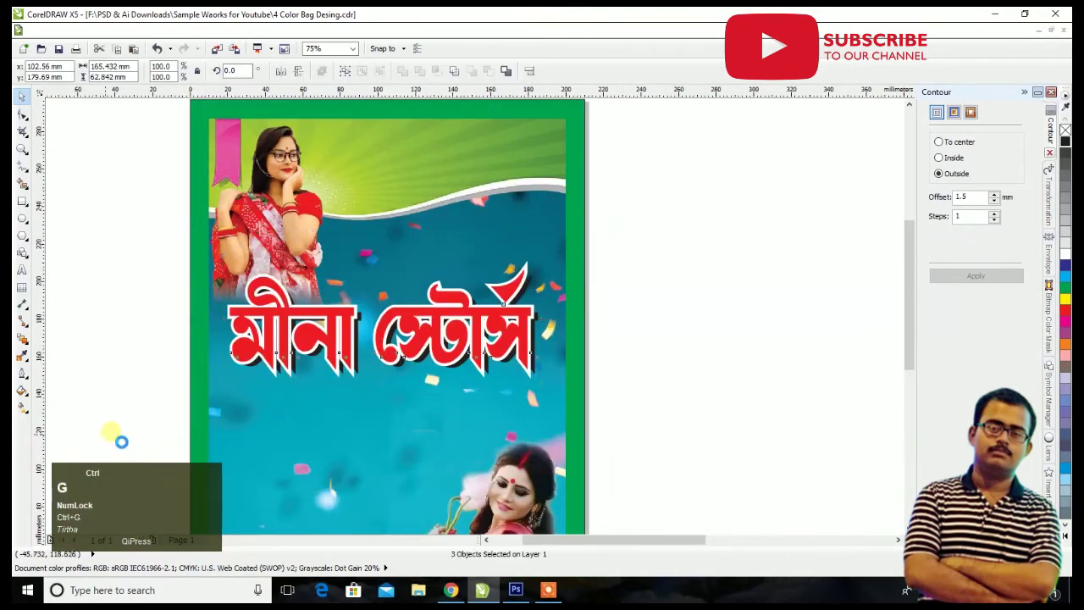
drag(551, 396, 555, 407)
scroll(508, 315, down, 2)
click(624, 310)
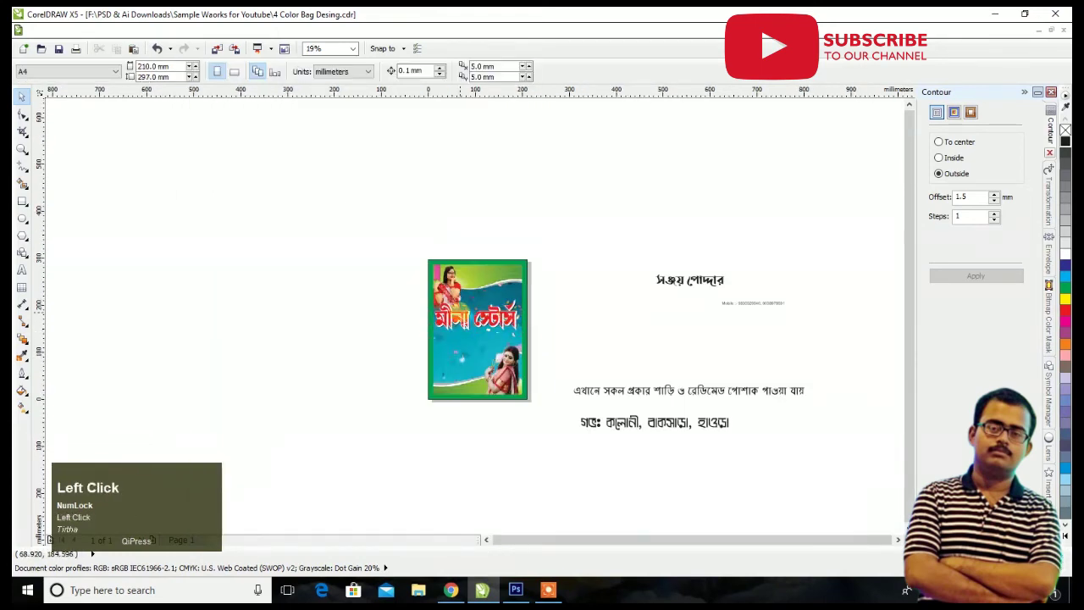
Step: Move the shop's address line onto the lower part of the poster
scroll(445, 314, up, 2)
scroll(443, 313, down, 2)
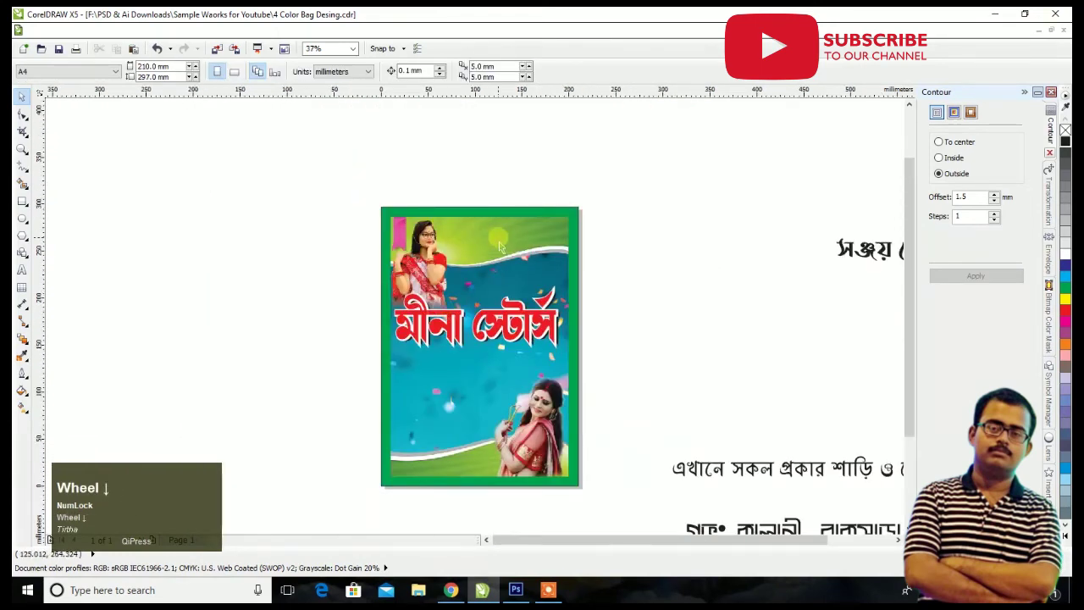
scroll(500, 246, up, 2)
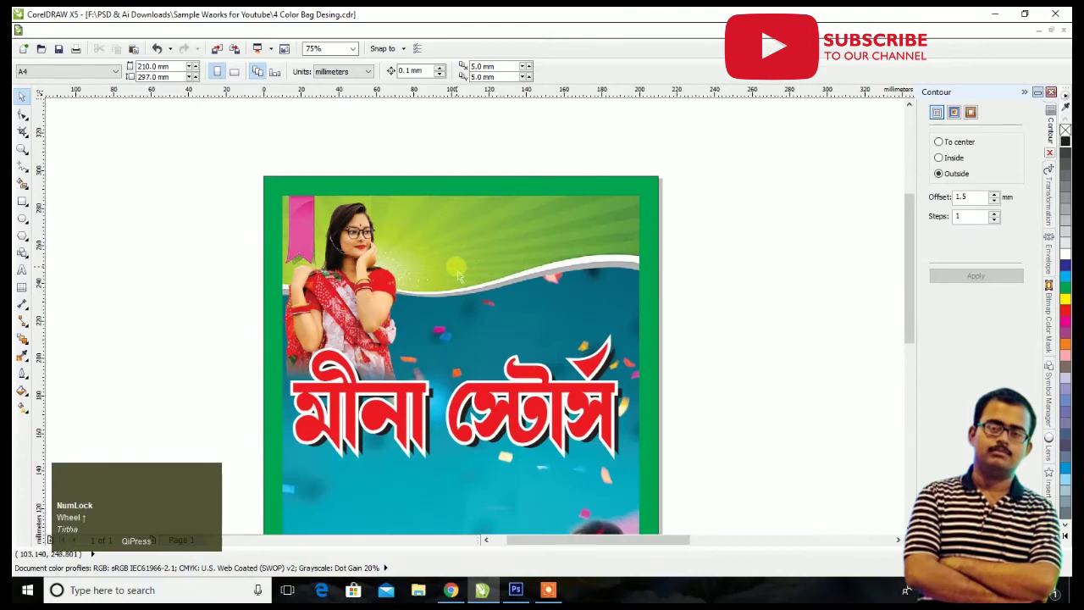
scroll(457, 276, down, 2)
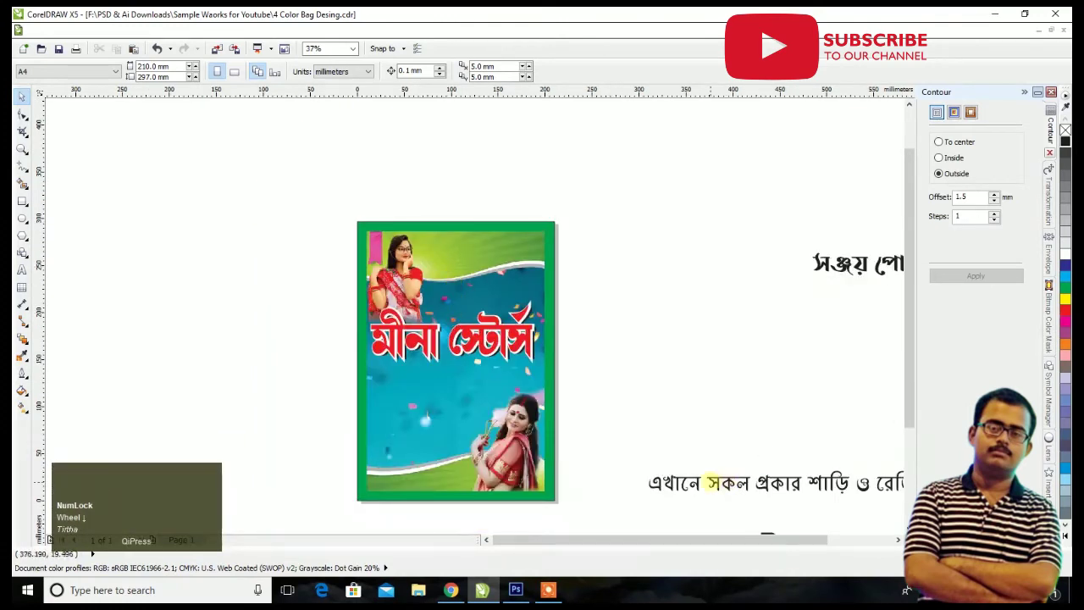
scroll(661, 412, down, 4)
scroll(717, 426, up, 2)
click(707, 428)
drag(708, 428, 512, 405)
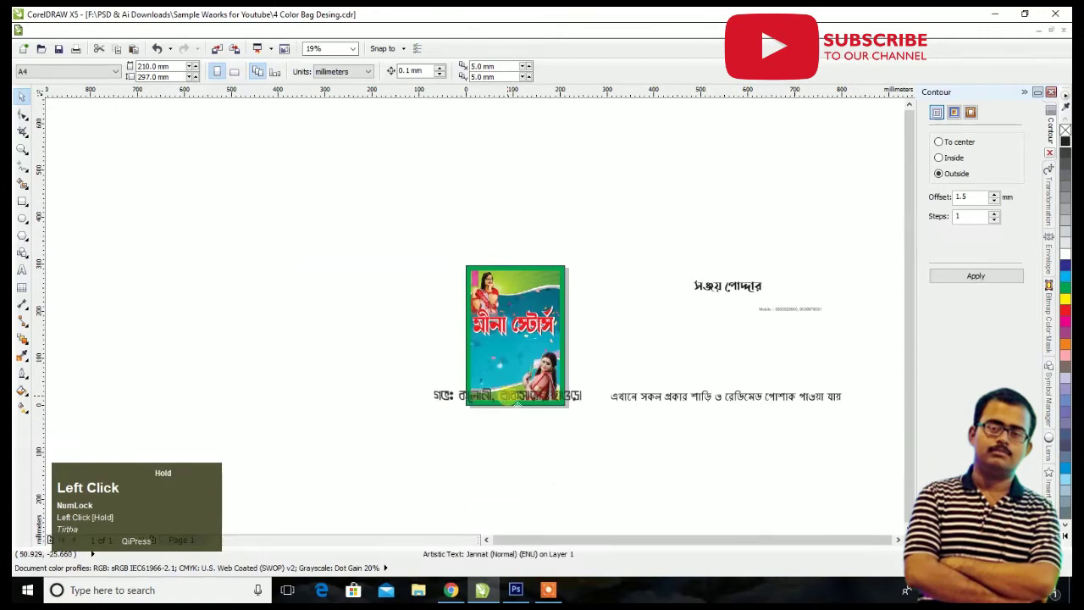
Step: Resize the address line to about 109 by 19 mm and fit it on the green area beside the lower portrait
scroll(512, 405, up, 3)
scroll(510, 394, down, 1)
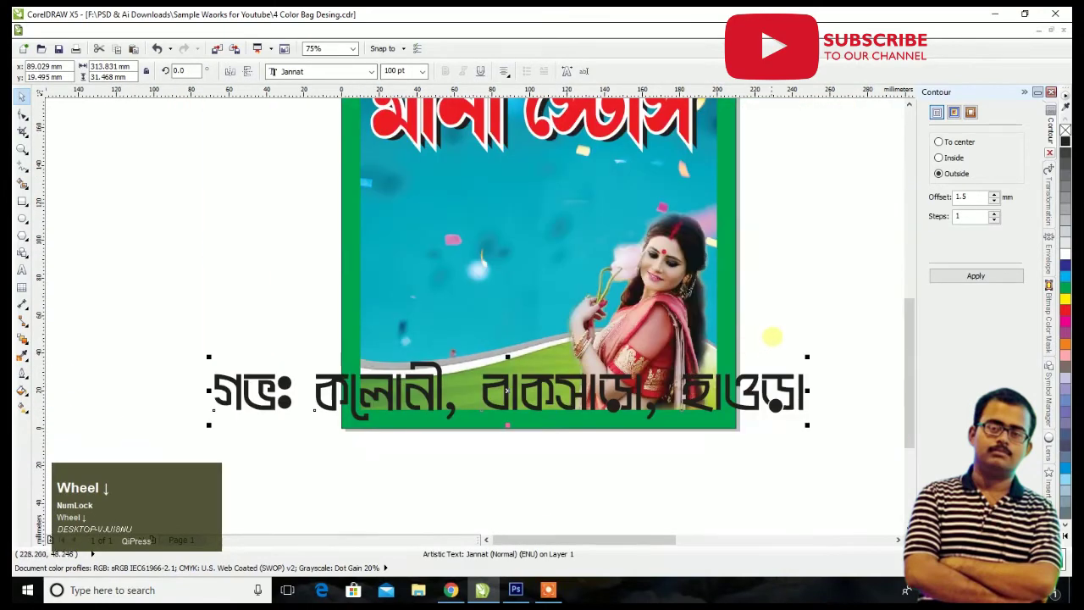
drag(807, 357, 483, 391)
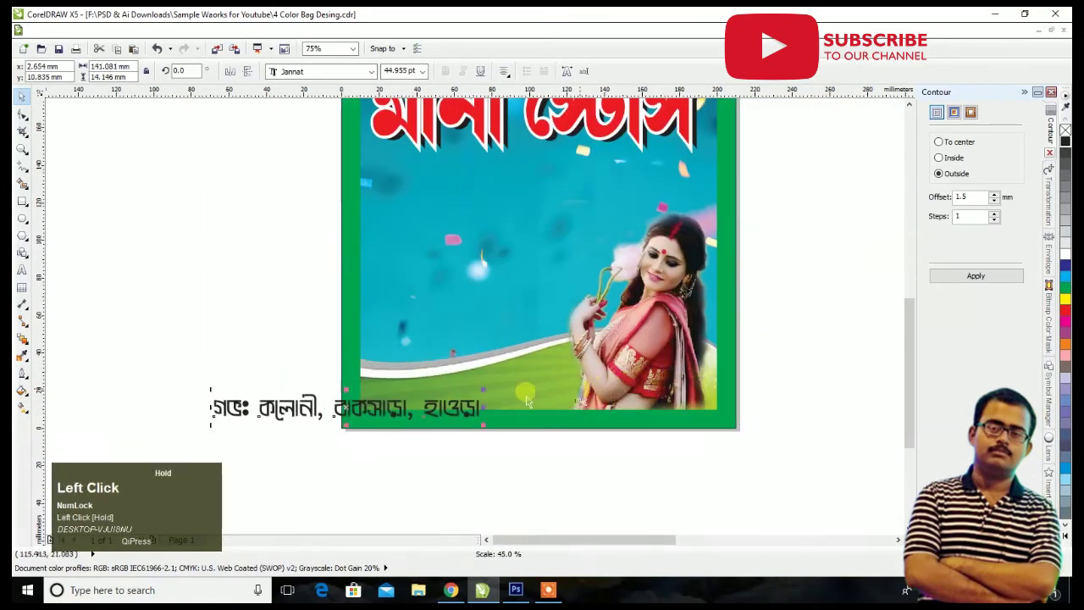
drag(401, 420, 488, 396)
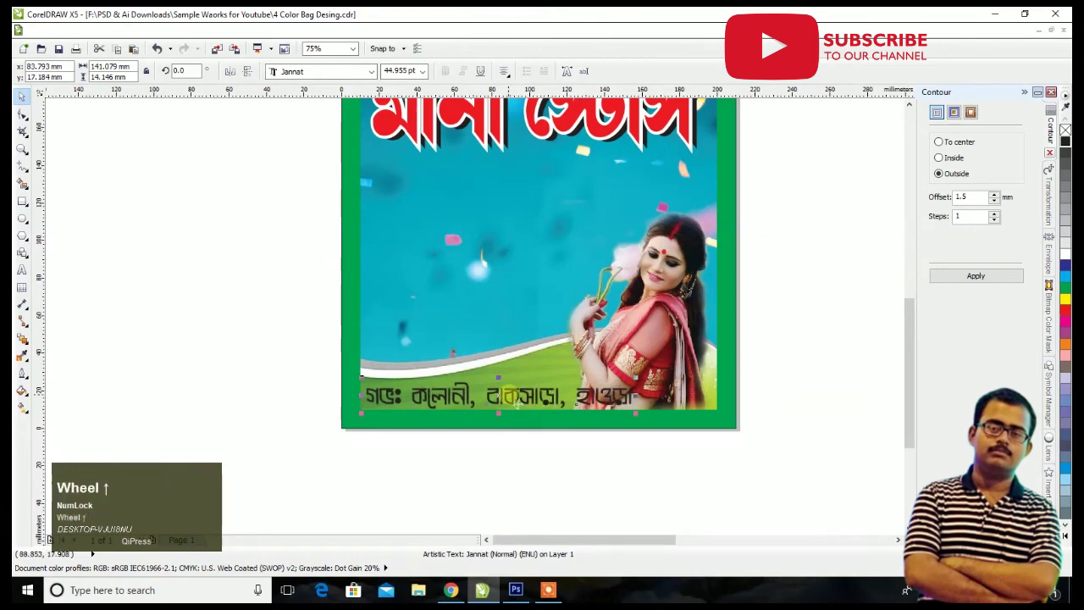
scroll(488, 397, up, 1)
drag(760, 395, 641, 395)
mouse_move(430, 367)
mouse_down()
mouse_move(431, 354)
mouse_move(425, 373)
mouse_up()
Step: Fill the address line yellow and give it a red outside contour with a 0.5 mm offset
click(1067, 300)
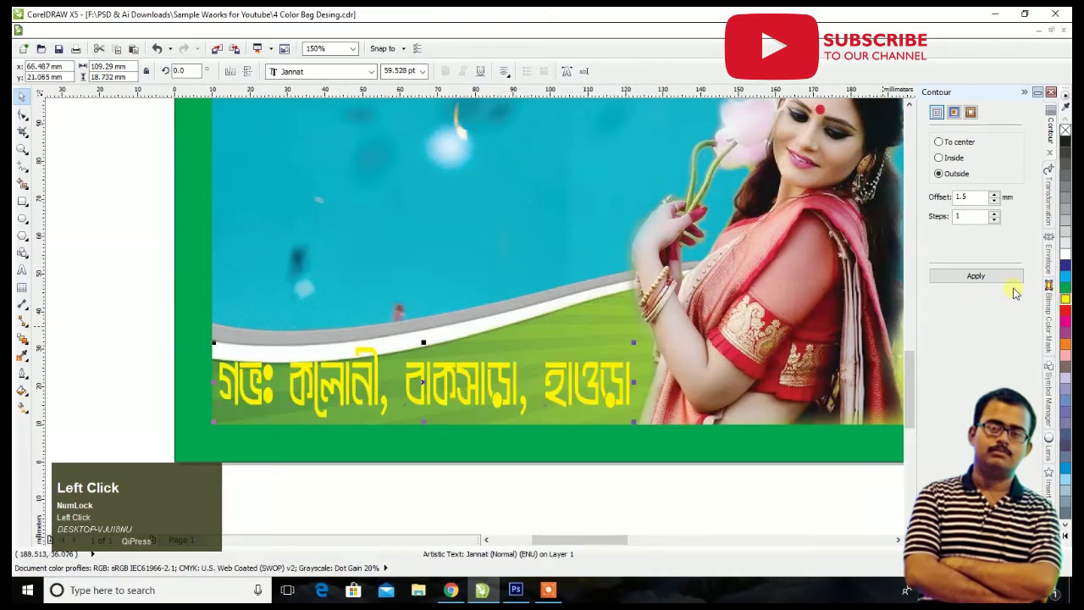
click(984, 280)
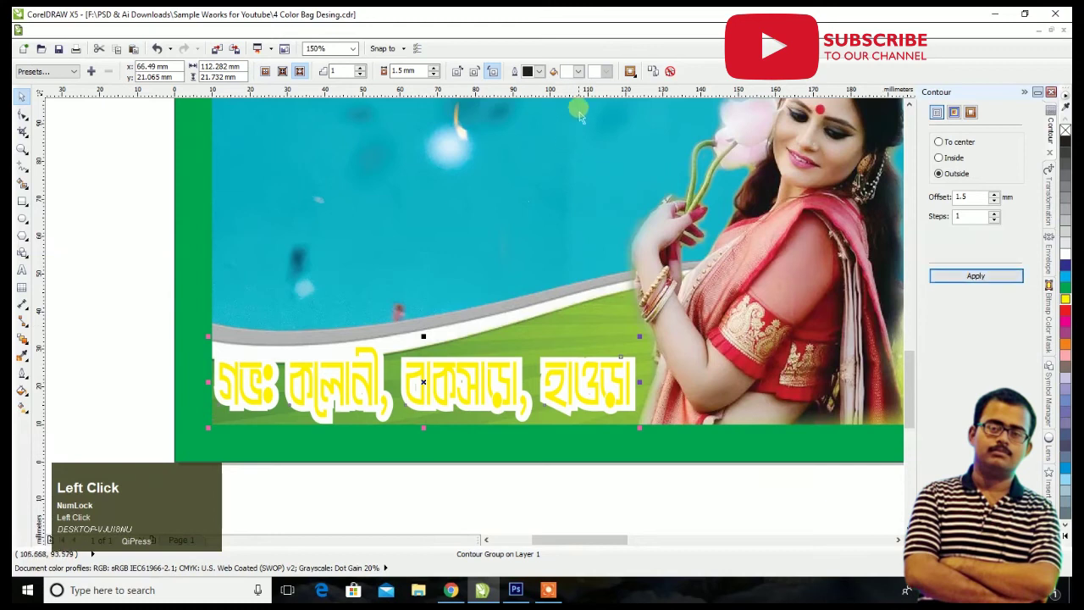
click(576, 72)
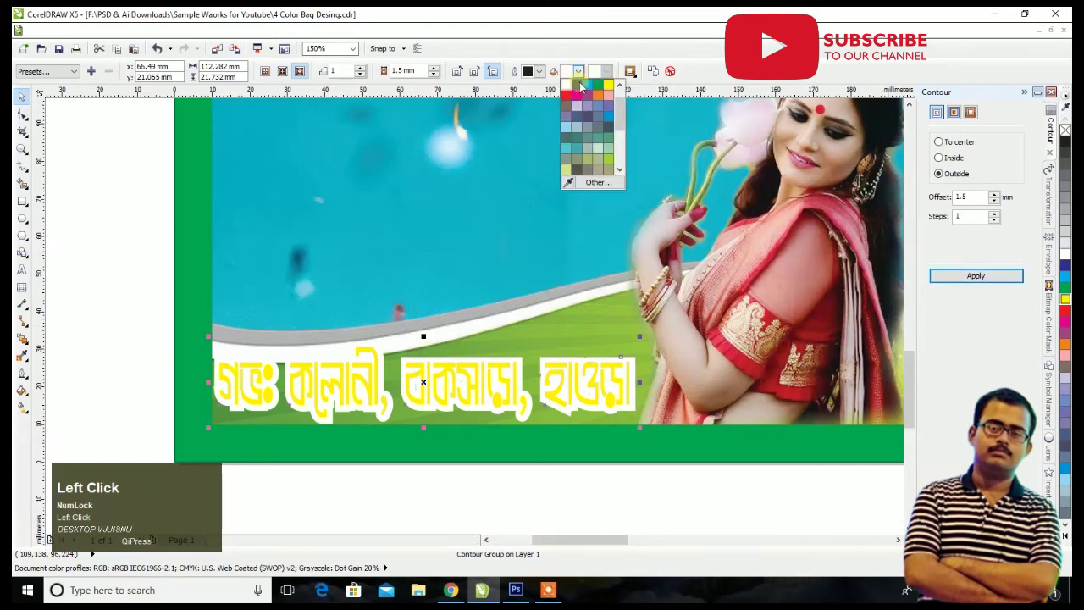
click(567, 97)
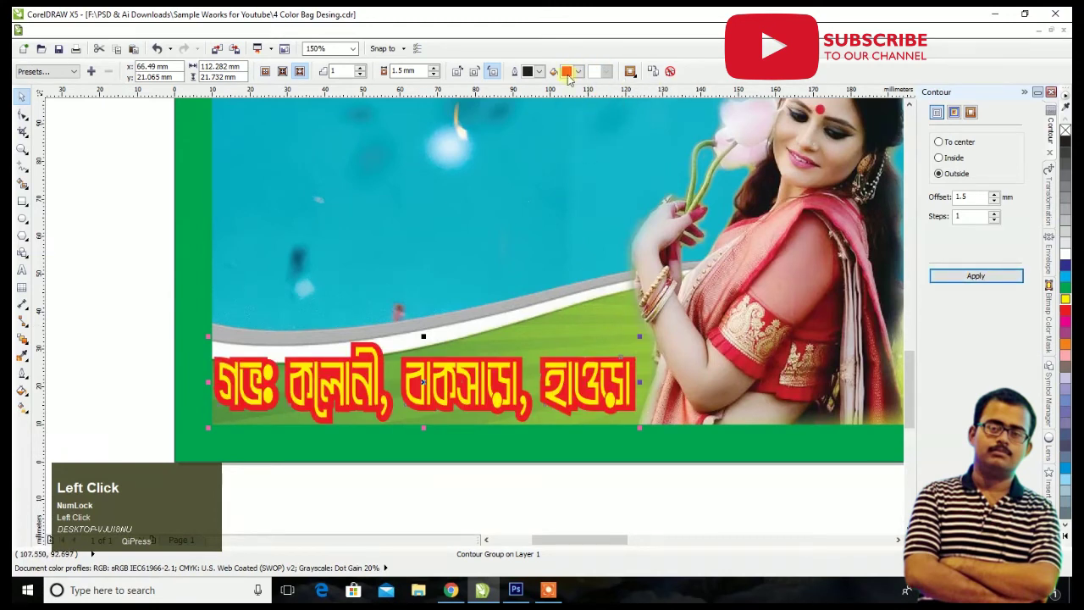
drag(425, 71, 331, 71)
text(0)
key(Return)
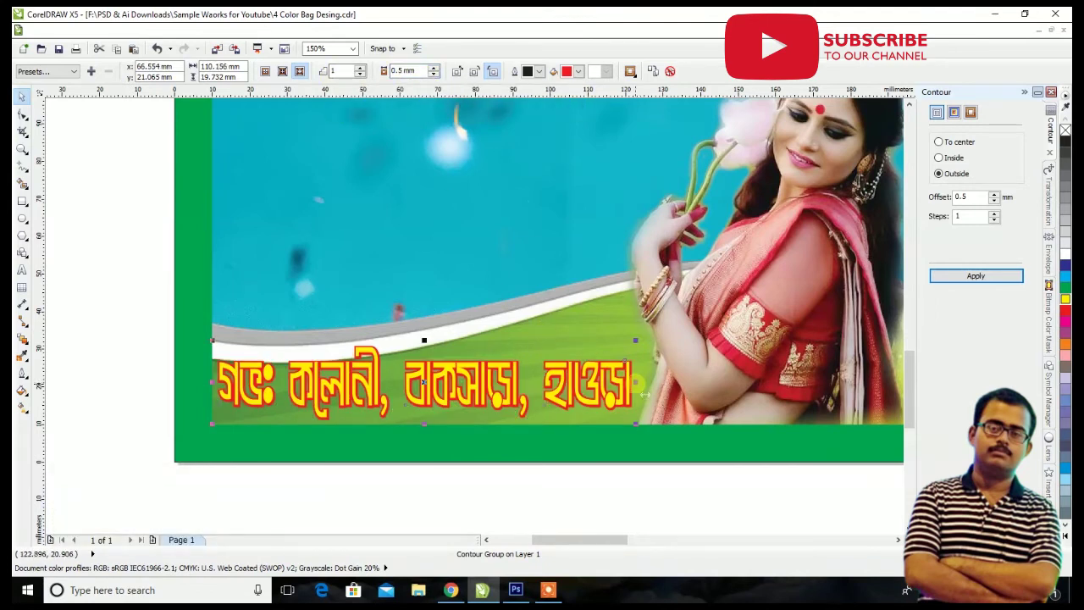
Step: Widen the contoured address line to about 129 mm and reposition it along the poster's lower edge
drag(637, 381, 699, 382)
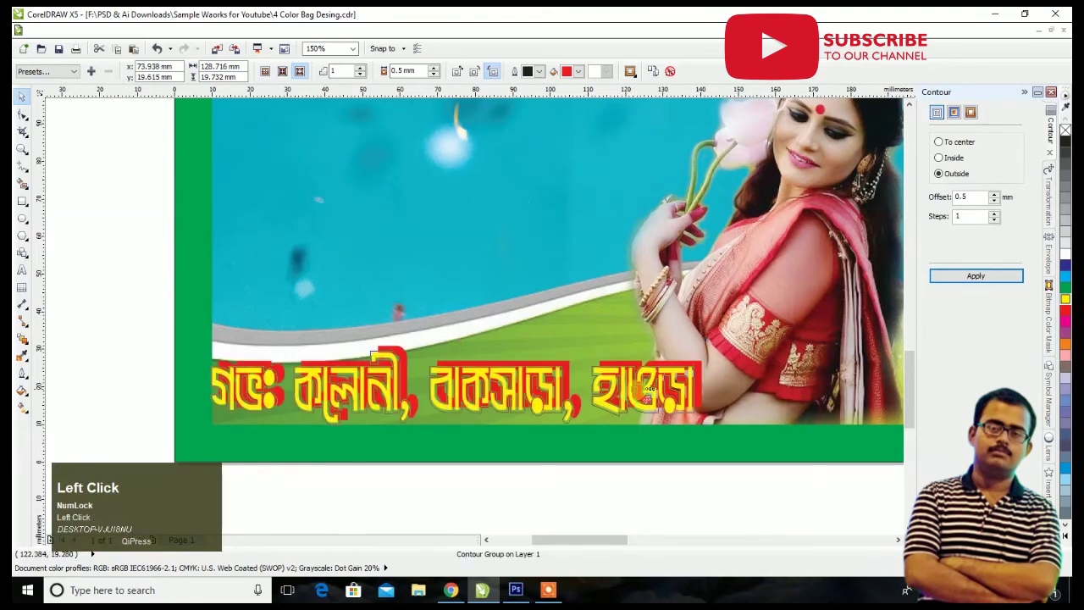
scroll(649, 389, down, 2)
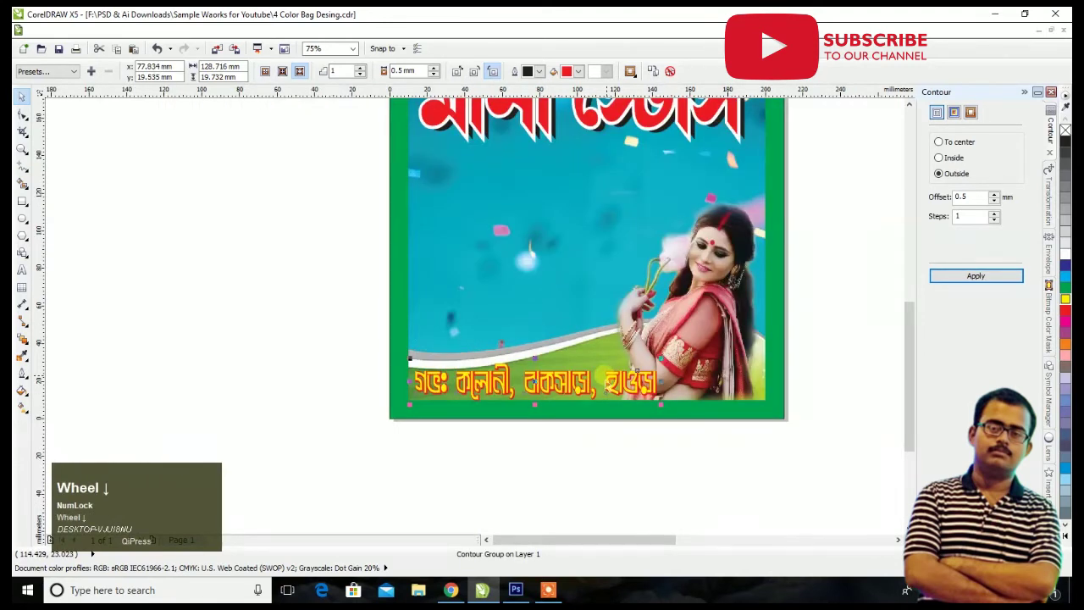
scroll(604, 375, down, 3)
scroll(616, 319, up, 2)
Step: Move the owner's name into the poster's upper-right corner and scale it down to about 90 mm wide
scroll(616, 319, down, 2)
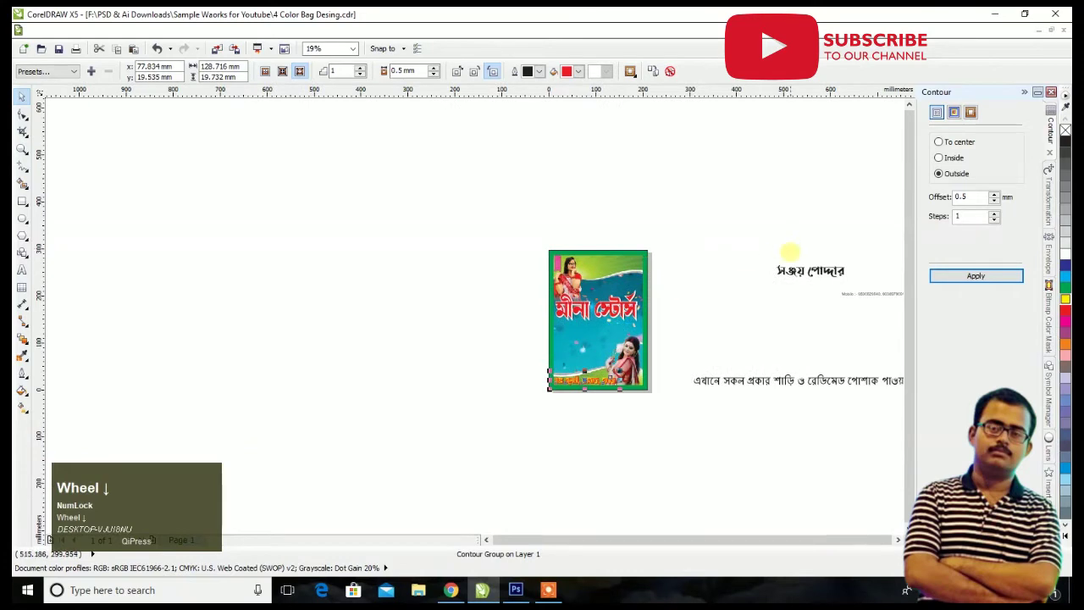
scroll(789, 252, up, 2)
drag(816, 263, 434, 254)
scroll(434, 254, up, 4)
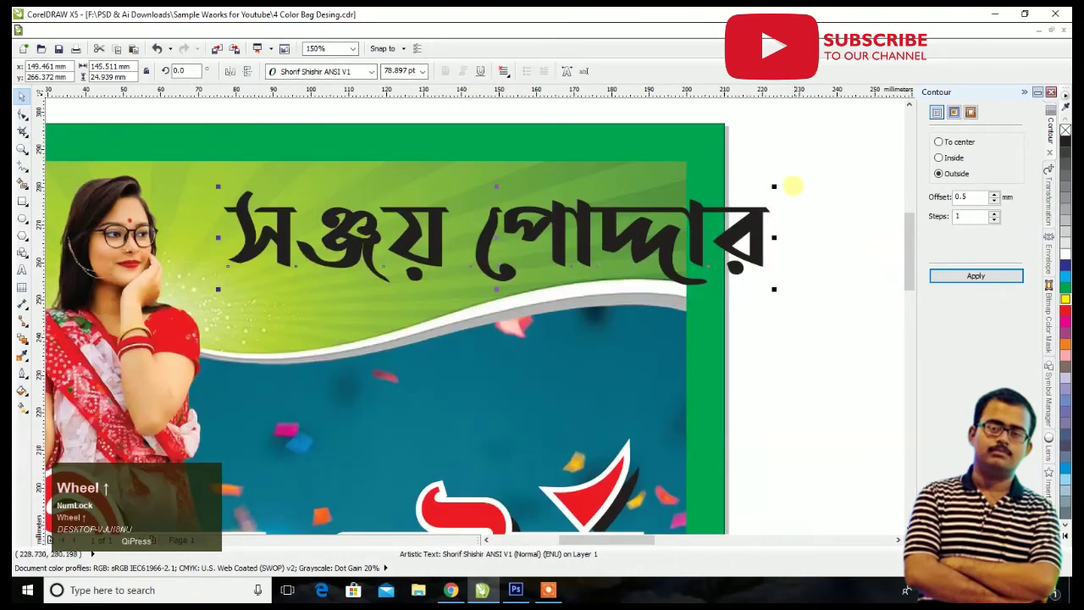
drag(775, 187, 602, 225)
drag(482, 260, 611, 209)
Step: Fill the owner's name dark blue and give it a yellow outside contour with a 0.8 mm offset
click(1066, 266)
click(985, 277)
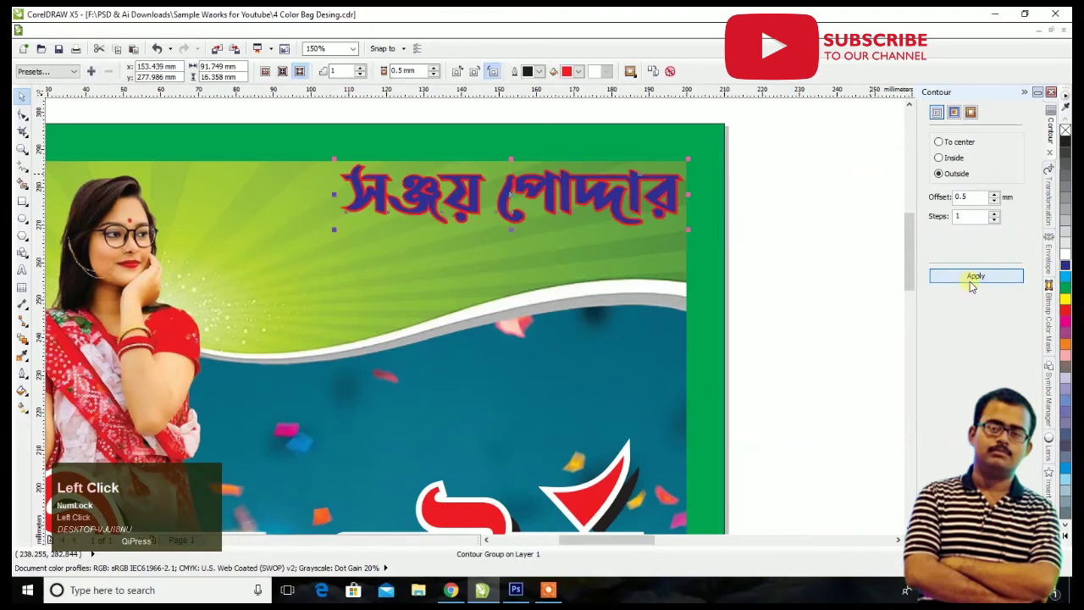
click(578, 72)
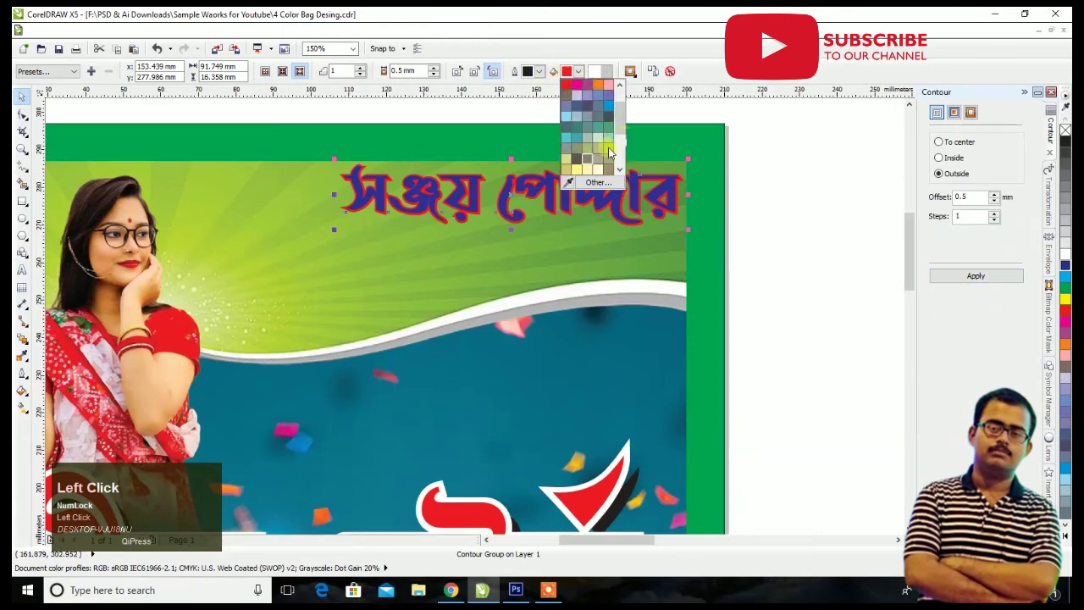
click(608, 148)
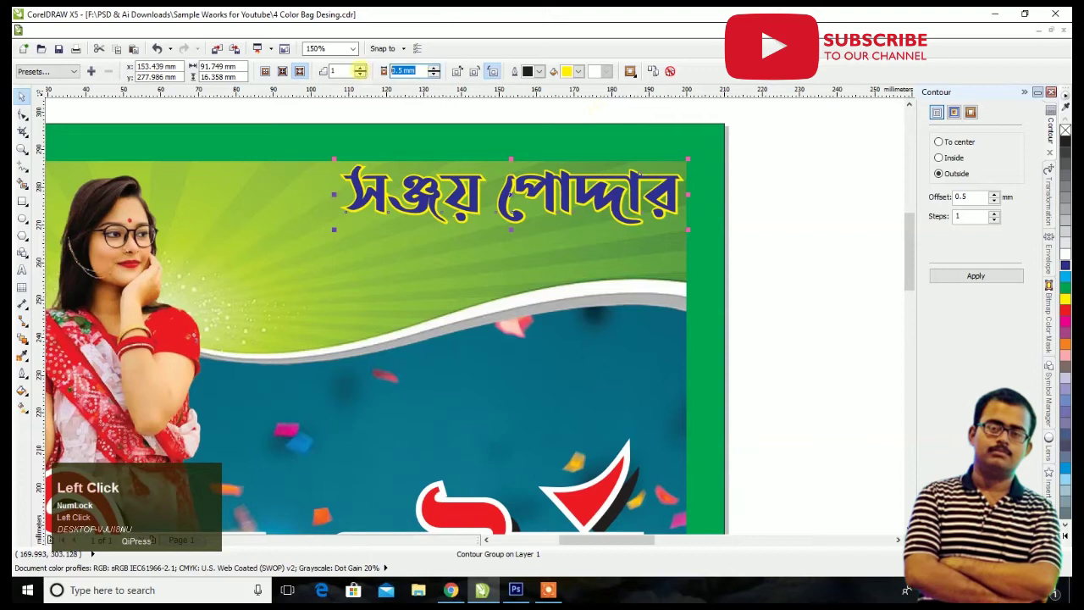
key(Return)
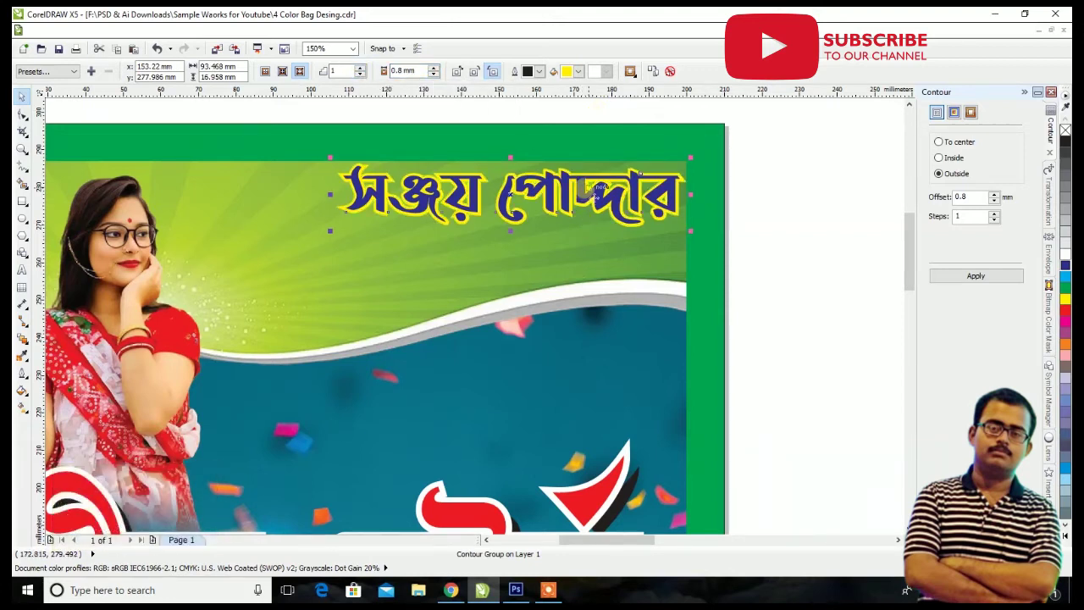
scroll(581, 204, up, 3)
scroll(581, 204, down, 3)
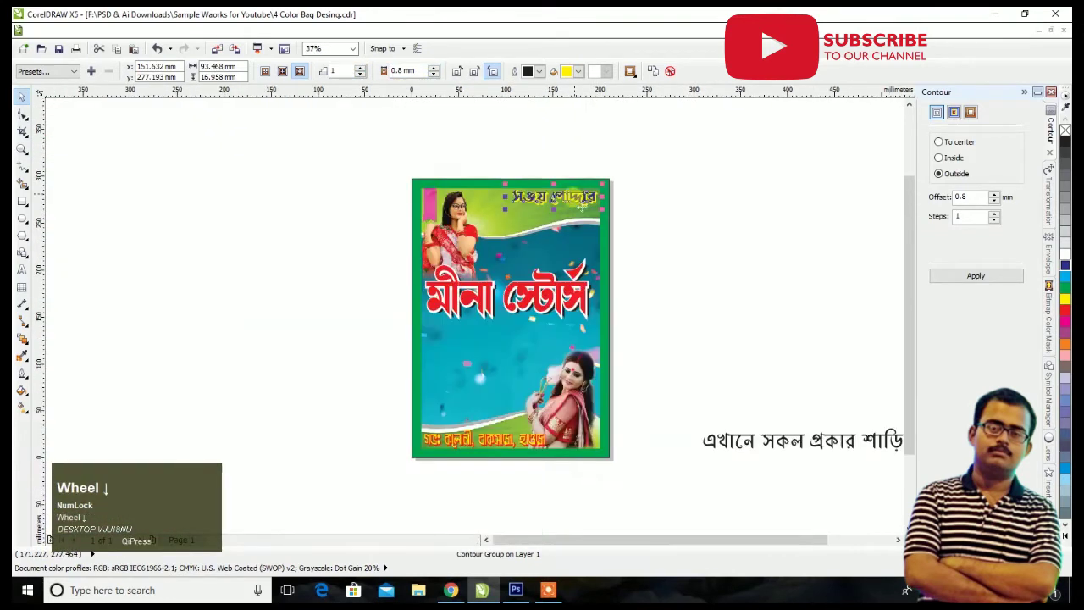
Step: Move the mobile number line onto the poster, directly beneath the owner's name
scroll(696, 286, down, 2)
click(648, 271)
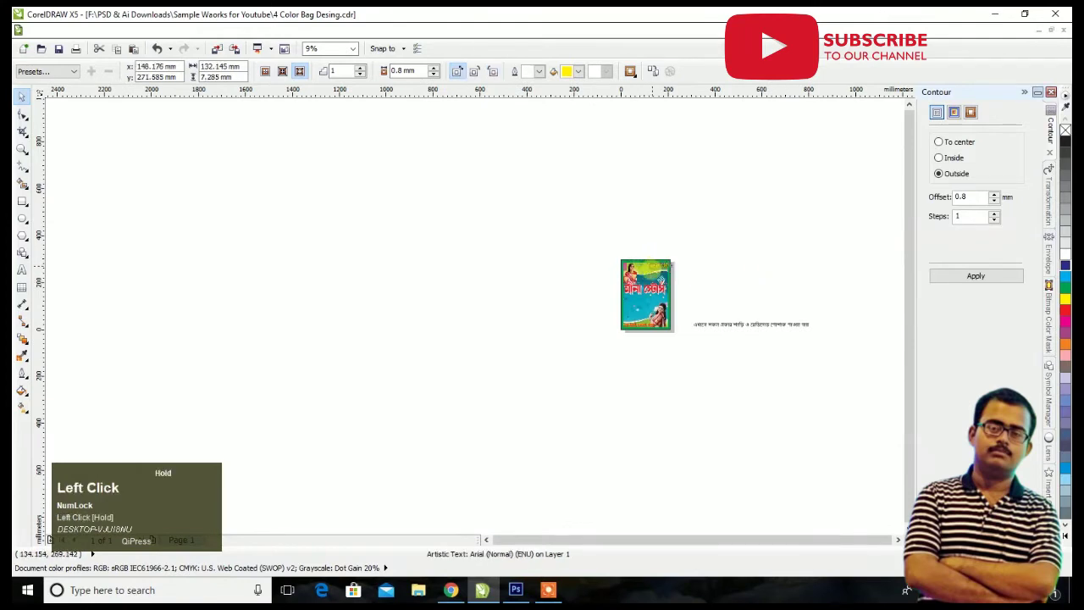
scroll(672, 279, up, 3)
scroll(672, 279, up, 1)
drag(613, 226, 640, 267)
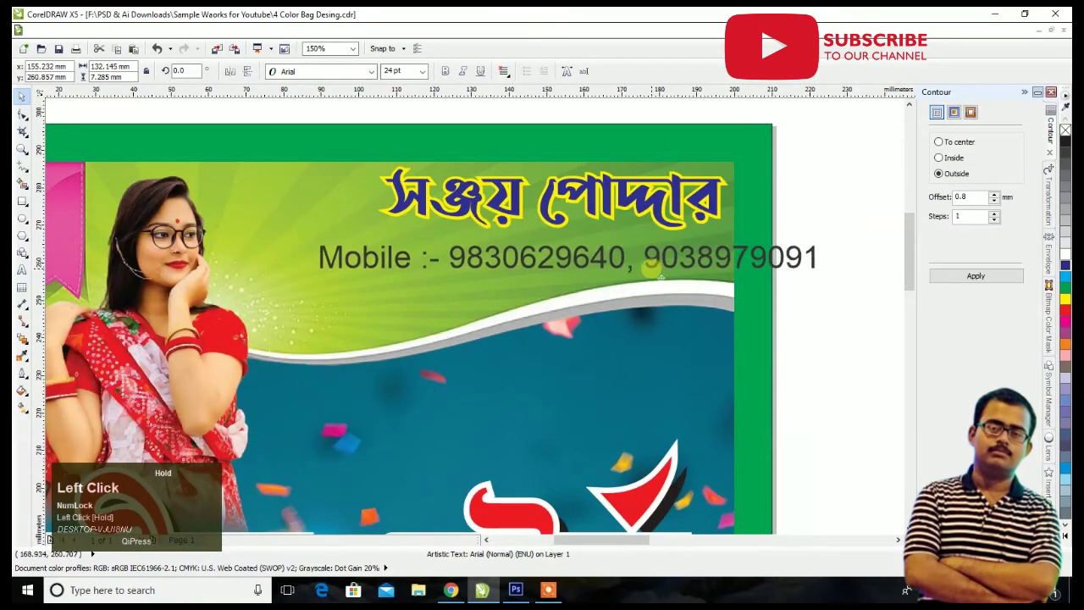
scroll(640, 269, up, 1)
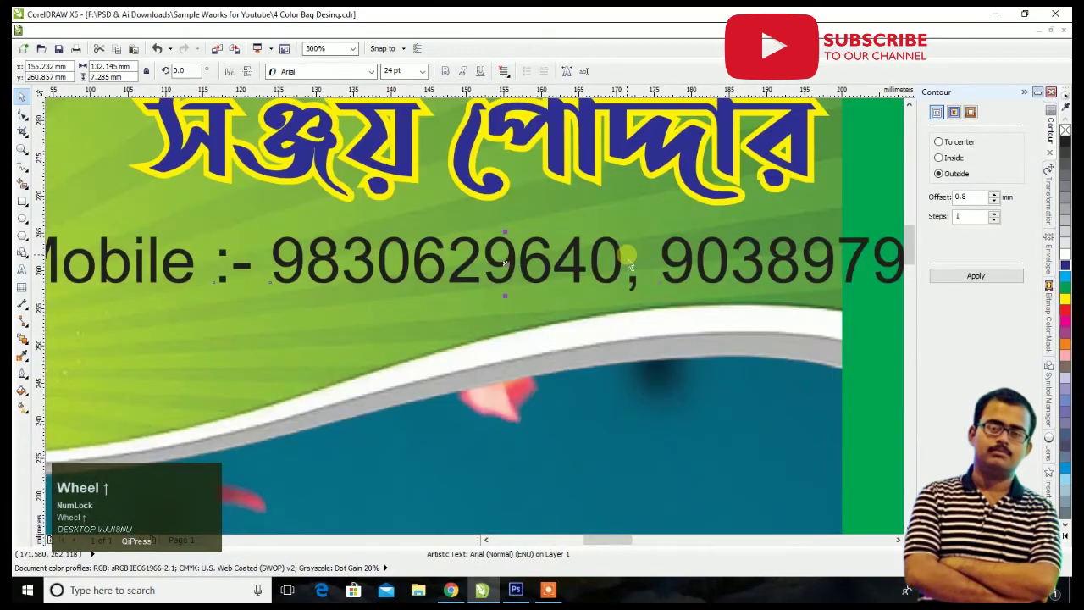
Step: Replace the comma between the two mobile numbers with a line break to put the second number on its own line
click(23, 268)
drag(628, 254, 637, 262)
key(Return)
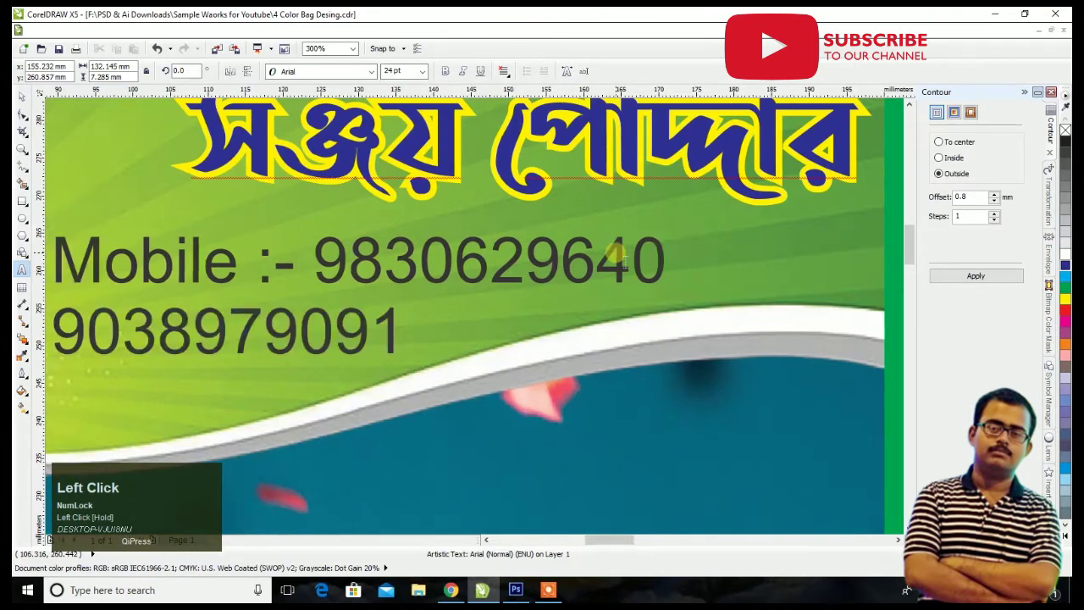
drag(313, 254, 63, 250)
click(148, 245)
Step: Set the mobile number text in Arial Black and align its lines to the right
click(22, 96)
click(373, 71)
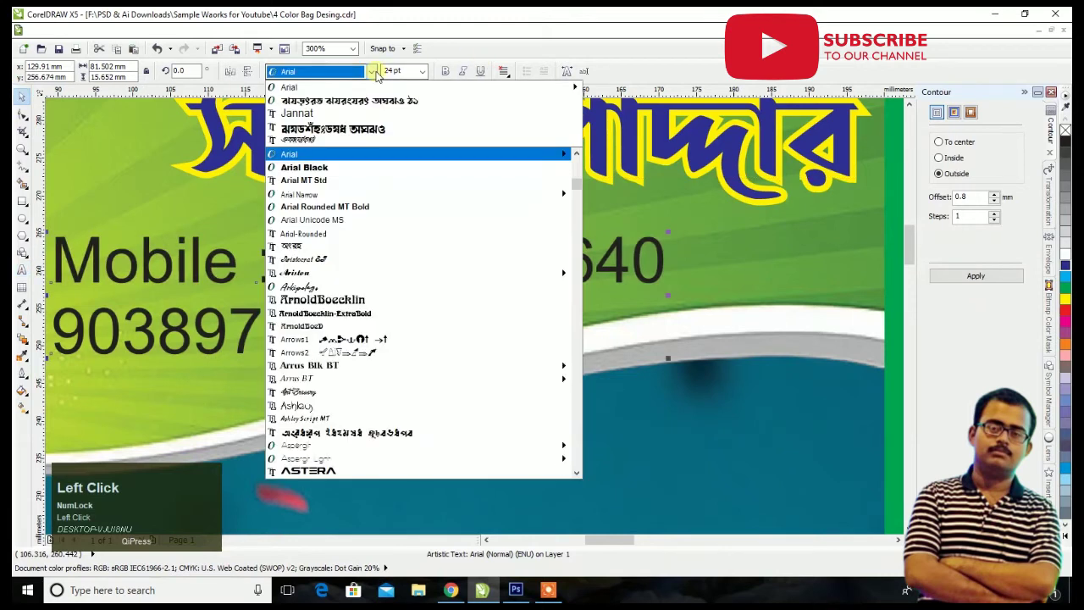
click(390, 168)
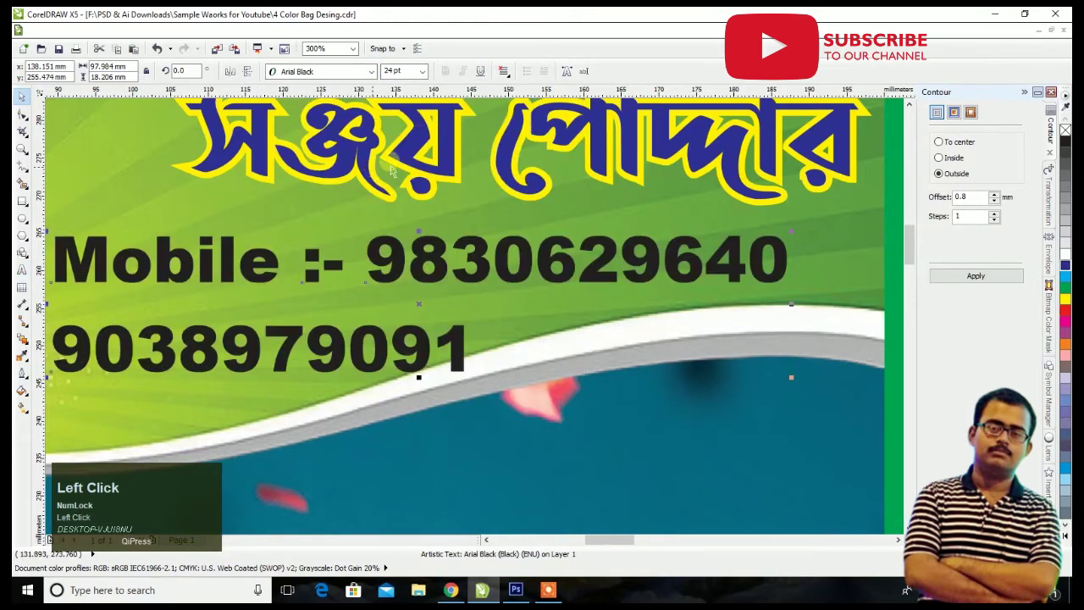
click(480, 71)
click(530, 128)
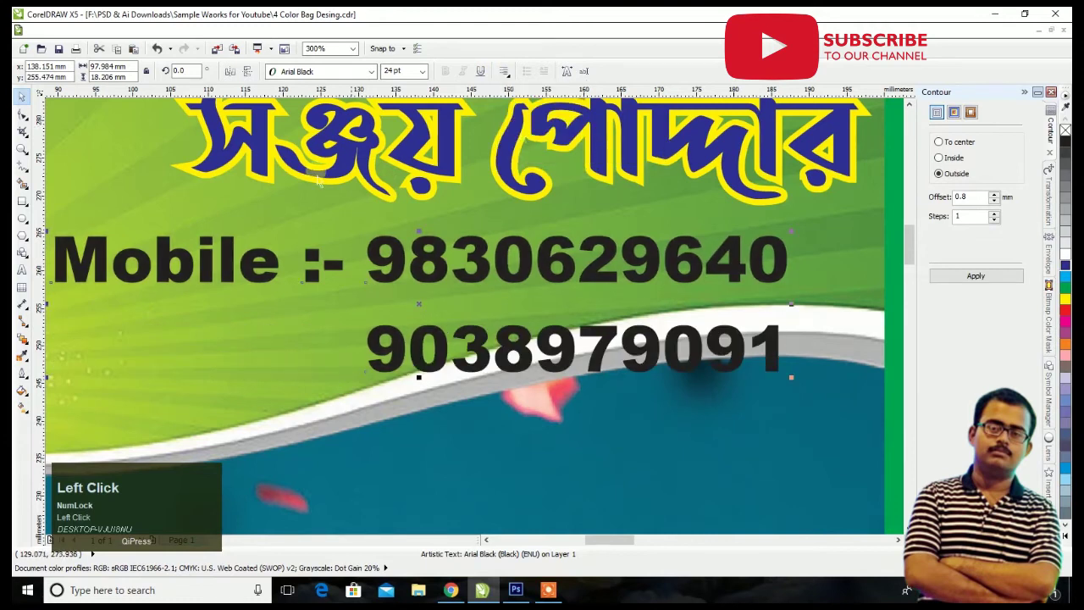
Step: Reduce the line spacing of the mobile number text and move it right to the poster background's edge
scroll(280, 265, down, 2)
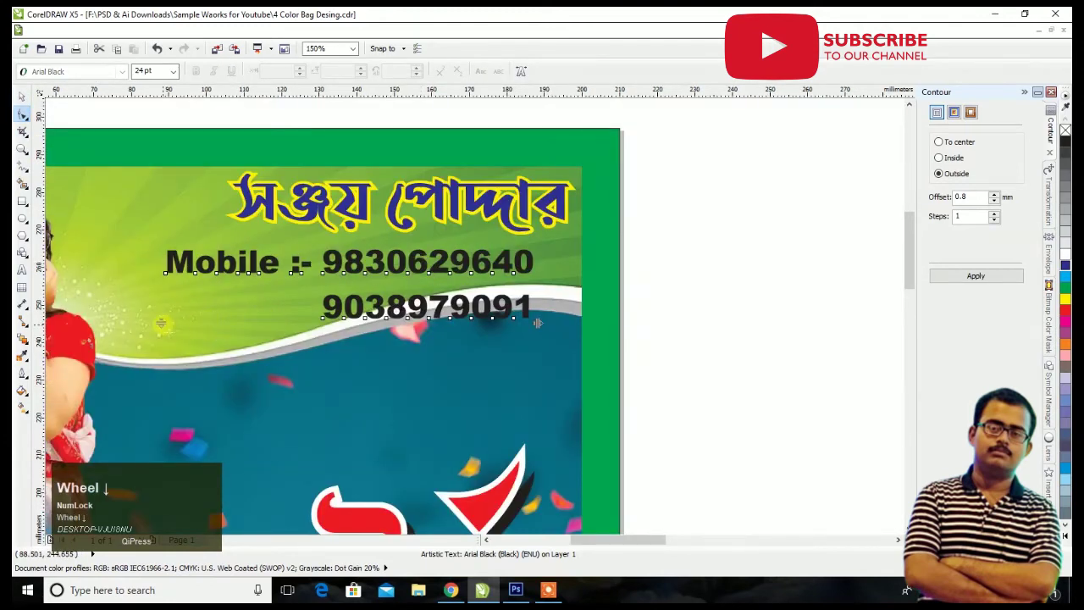
drag(161, 322, 161, 313)
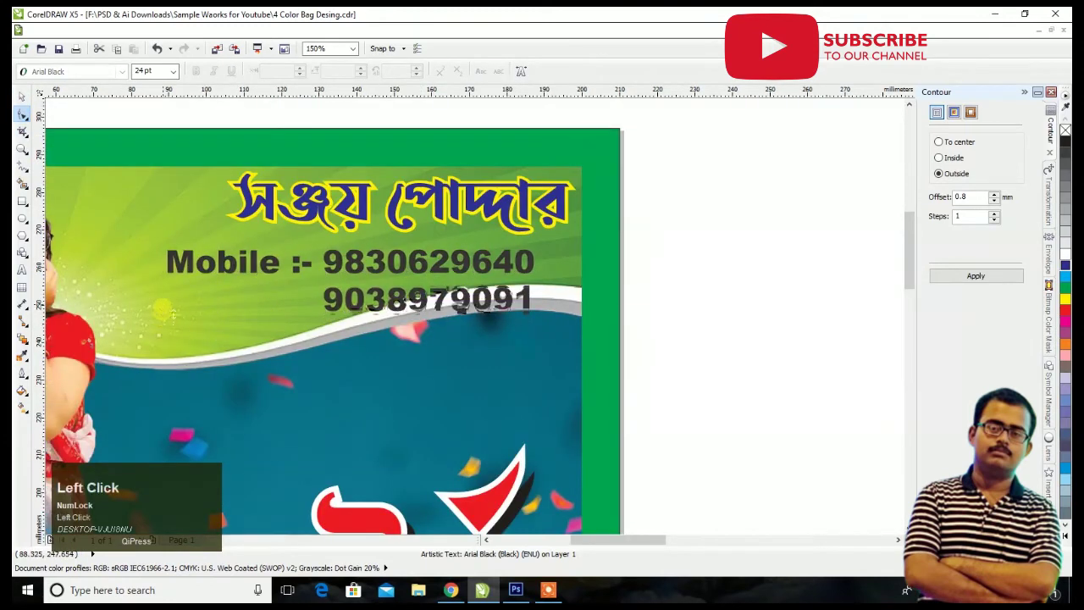
click(18, 108)
drag(360, 267, 408, 268)
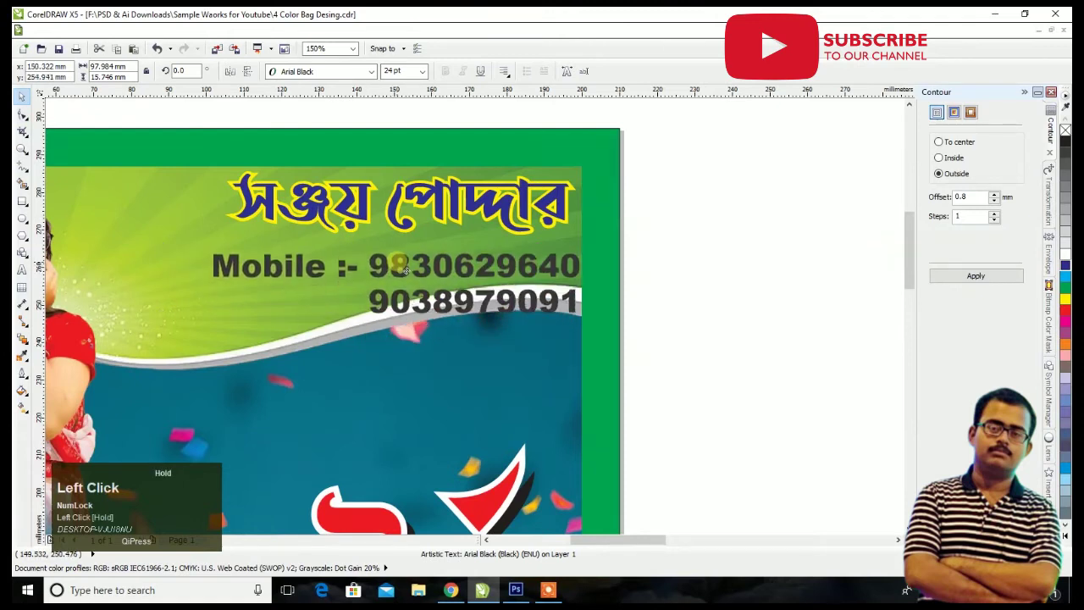
Step: Try a larger size for the owner's name and undo it
click(307, 215)
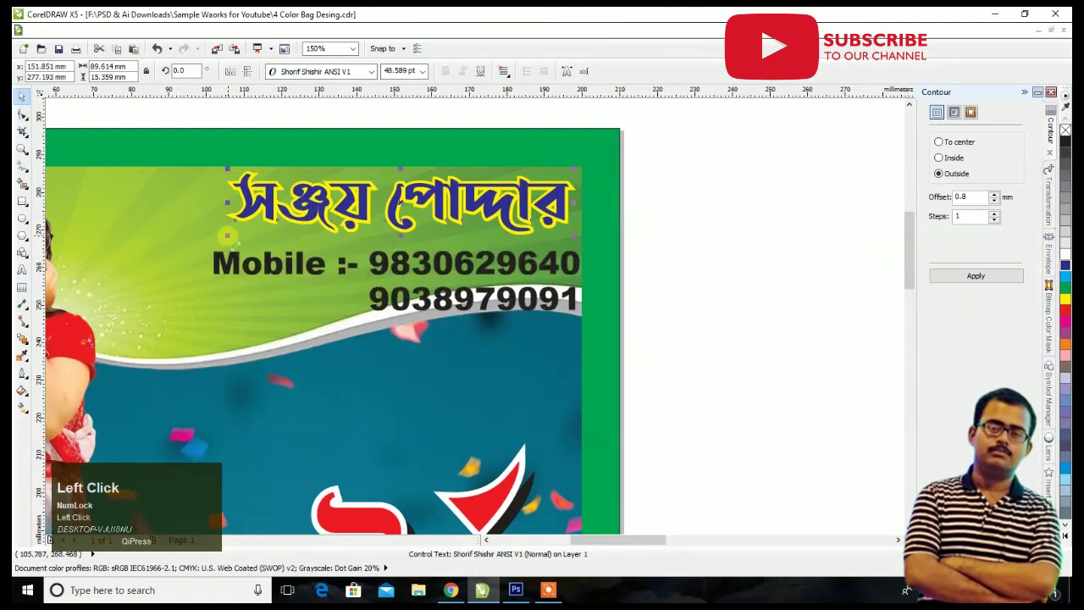
scroll(480, 249, down, 4)
click(588, 248)
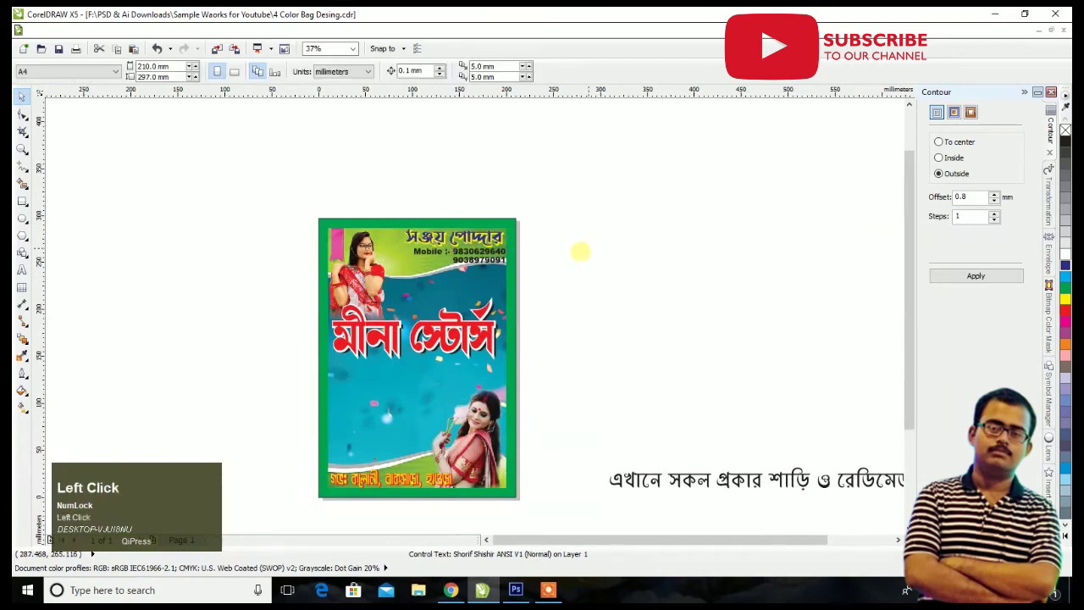
scroll(495, 258, up, 4)
click(500, 245)
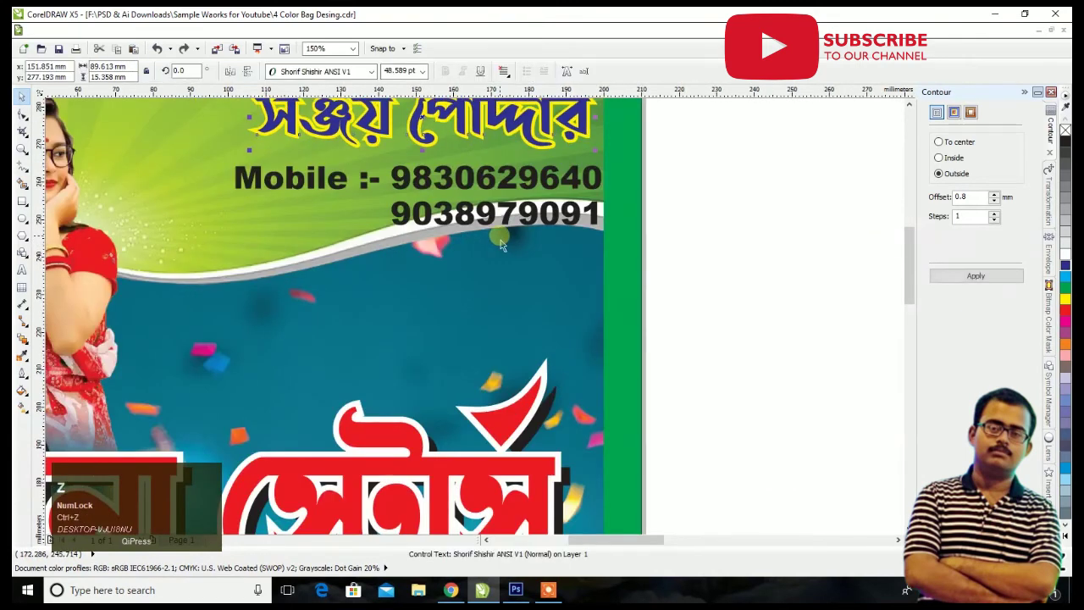
Step: Narrow the mobile number text to about 85 mm wide and move it up closer to the owner's name
scroll(496, 204, up, 4)
scroll(472, 314, down, 2)
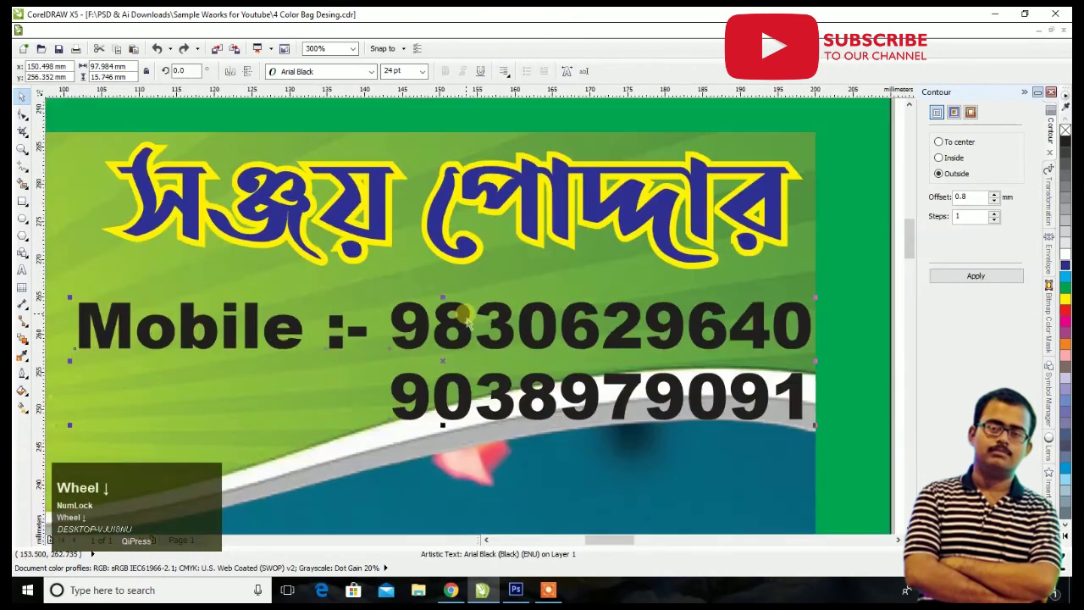
click(71, 366)
drag(81, 370, 181, 370)
drag(561, 342, 553, 322)
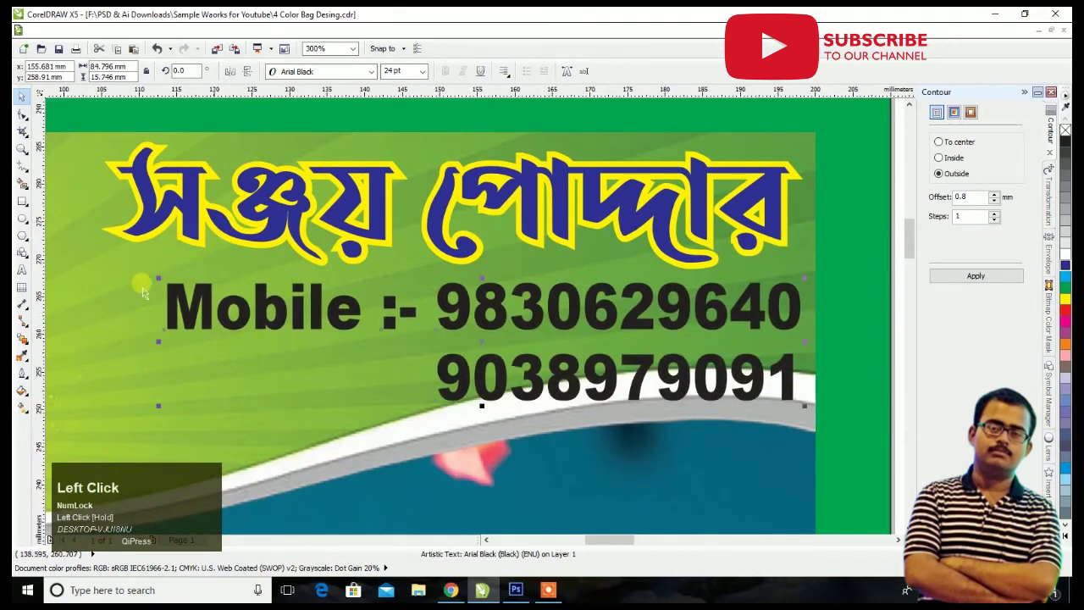
Step: Tighten the spacing between the two mobile number lines further, to a text height of about 14 mm
click(22, 113)
drag(160, 408, 160, 382)
click(25, 98)
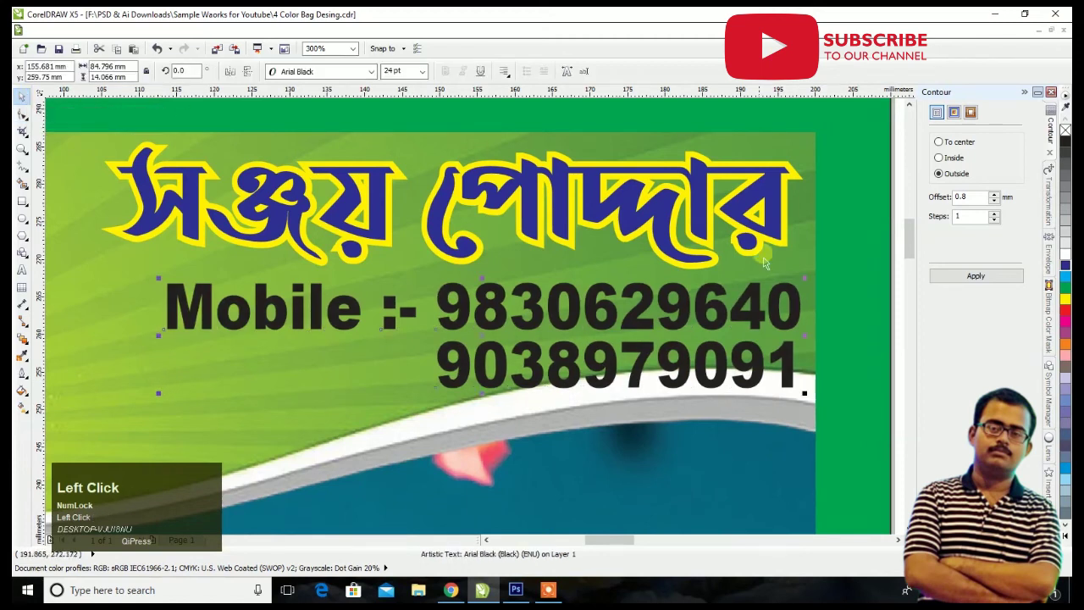
Step: Scale the mobile number text to about 74 mm wide beneath the right end of the name and fill it green
drag(805, 394, 722, 379)
drag(687, 316, 765, 309)
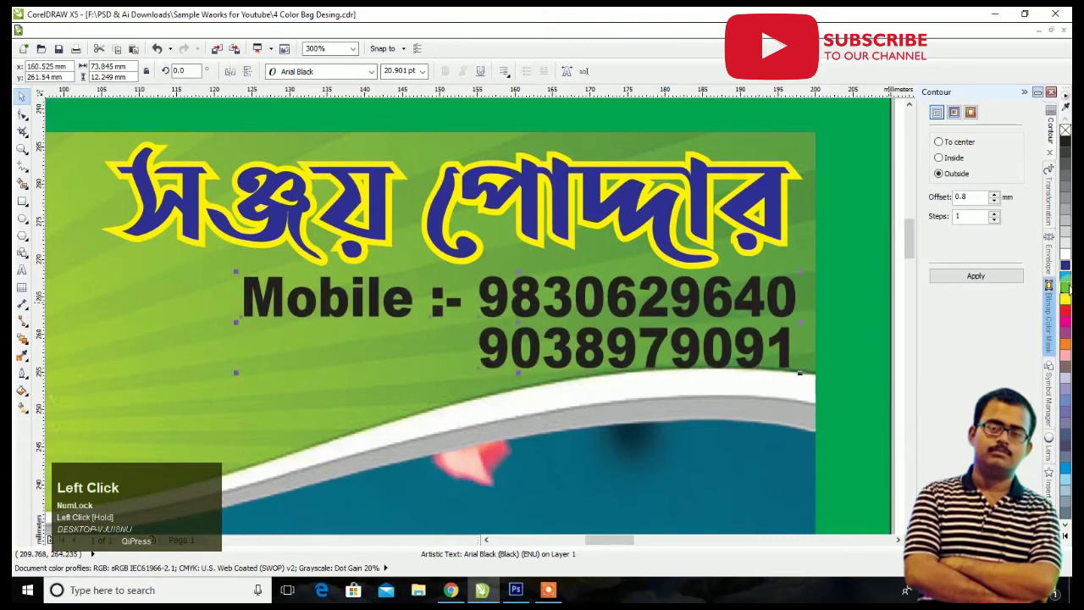
click(1066, 289)
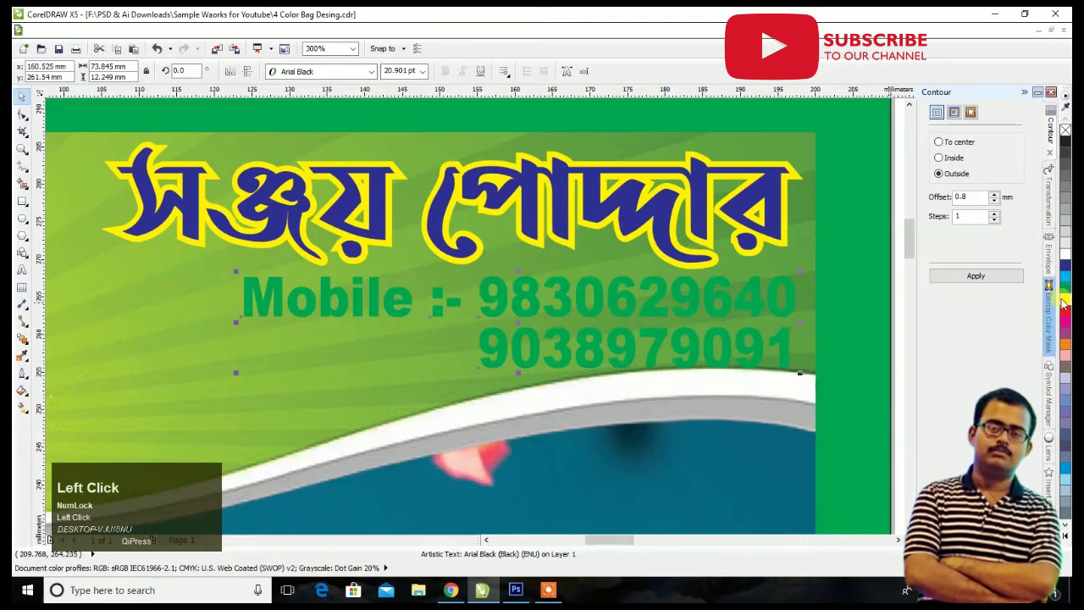
Step: Fill the mobile number text white and apply a one-step outside contour with a 0.8 mm offset
click(1064, 305)
click(1065, 249)
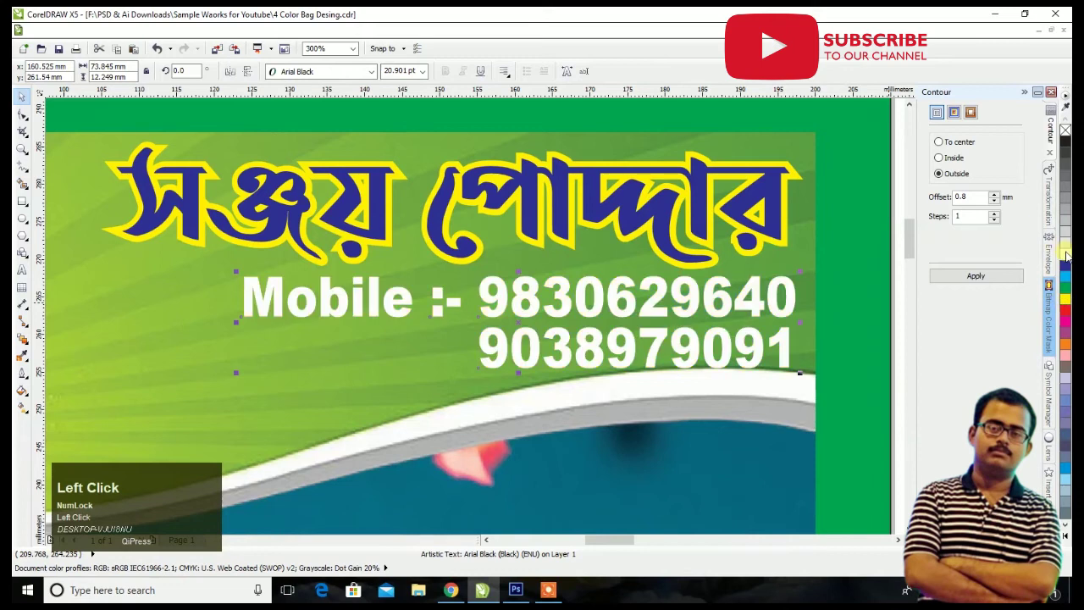
click(974, 276)
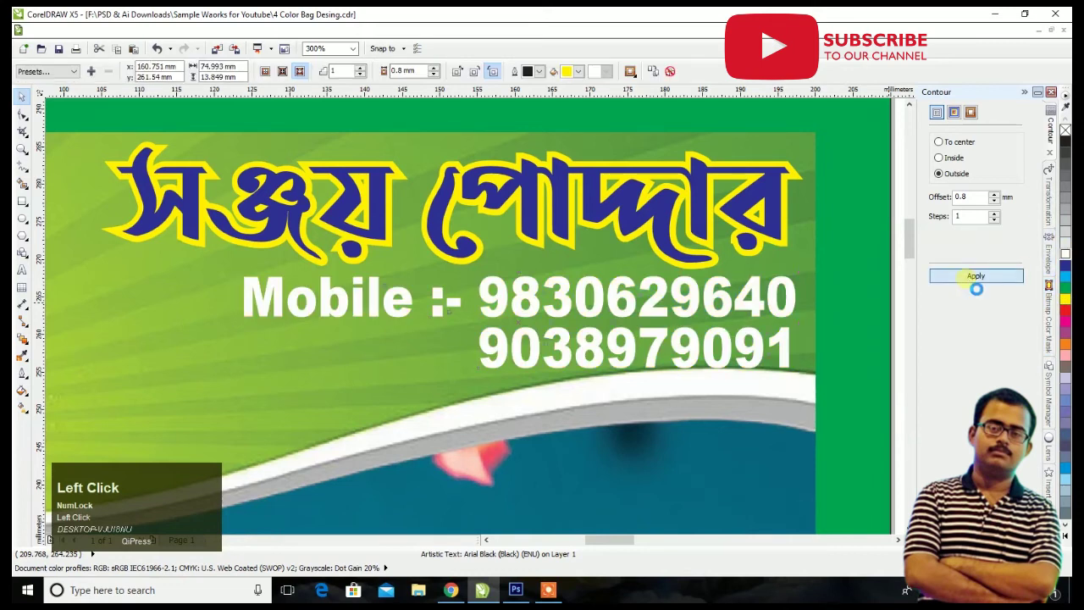
Step: Change the mobile number contour's fill to purple and reduce its offset to 0.4 mm
click(579, 72)
drag(618, 106, 621, 156)
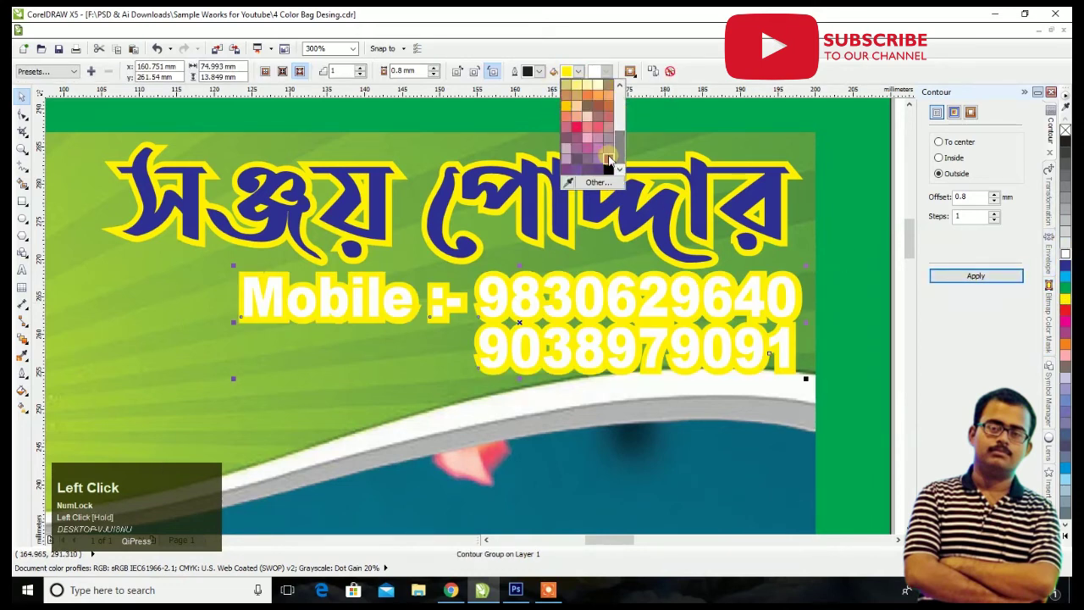
click(609, 158)
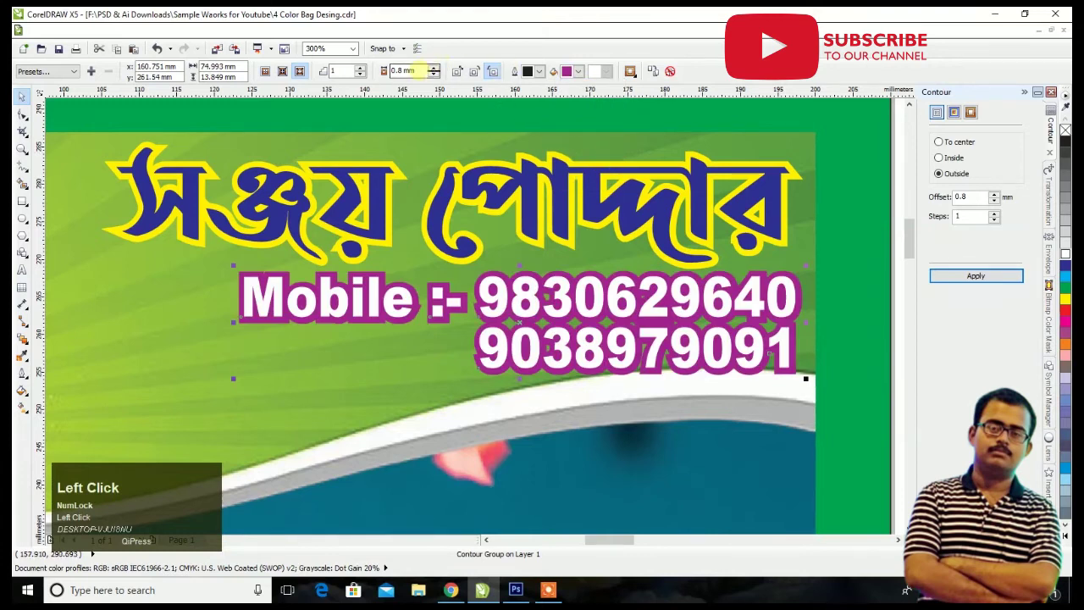
text(0.)
key(Return)
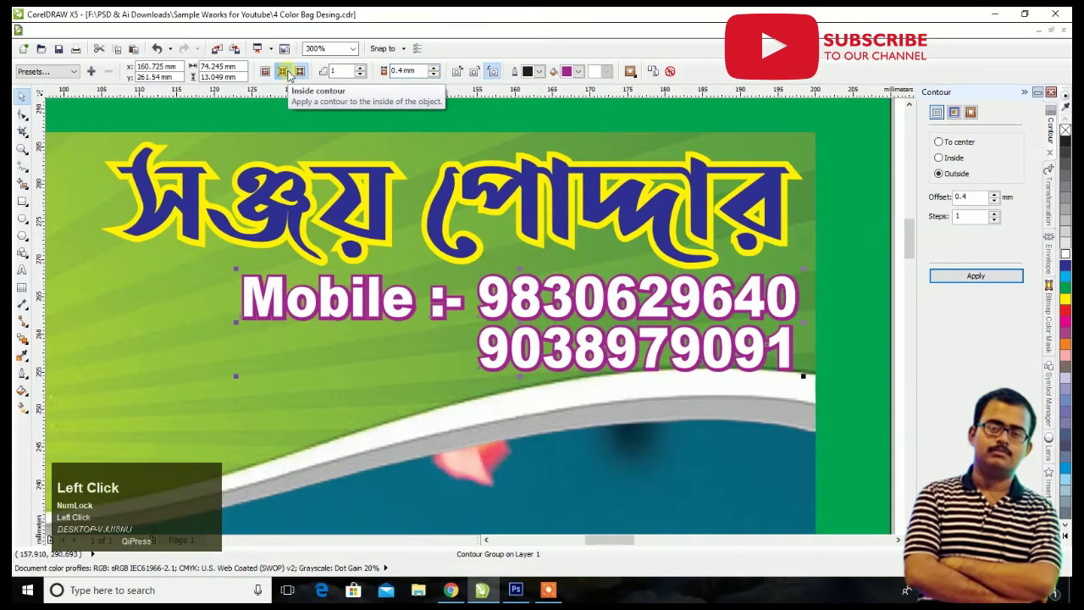
scroll(598, 337, down, 3)
click(678, 297)
scroll(676, 301, up, 2)
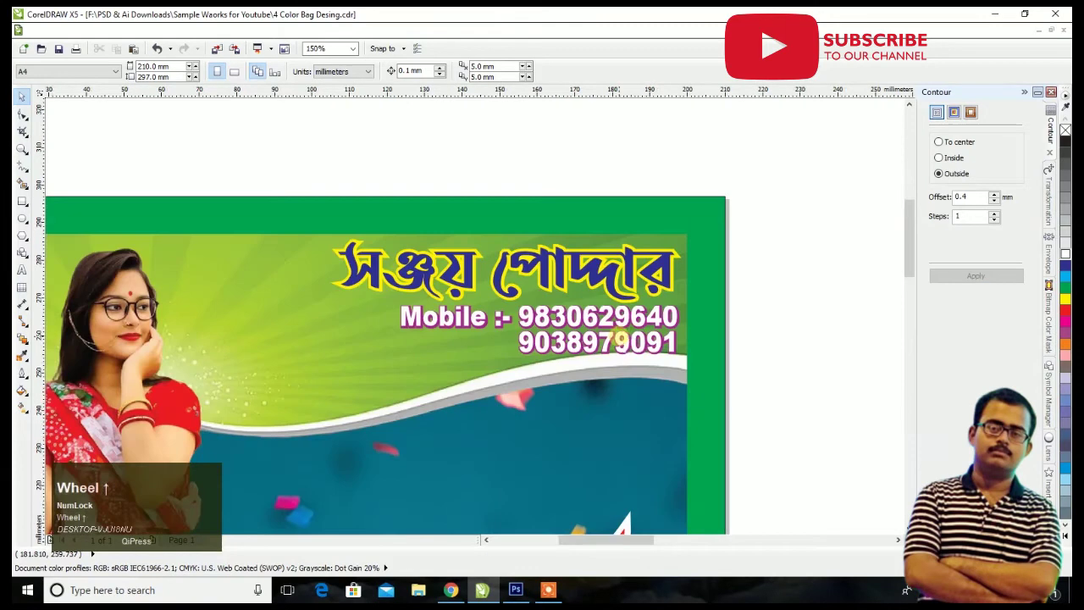
Step: Move the long Bengali tagline from outside the page onto the poster, just beneath the red shop title
scroll(670, 310, down, 4)
scroll(668, 296, up, 2)
scroll(669, 297, down, 1)
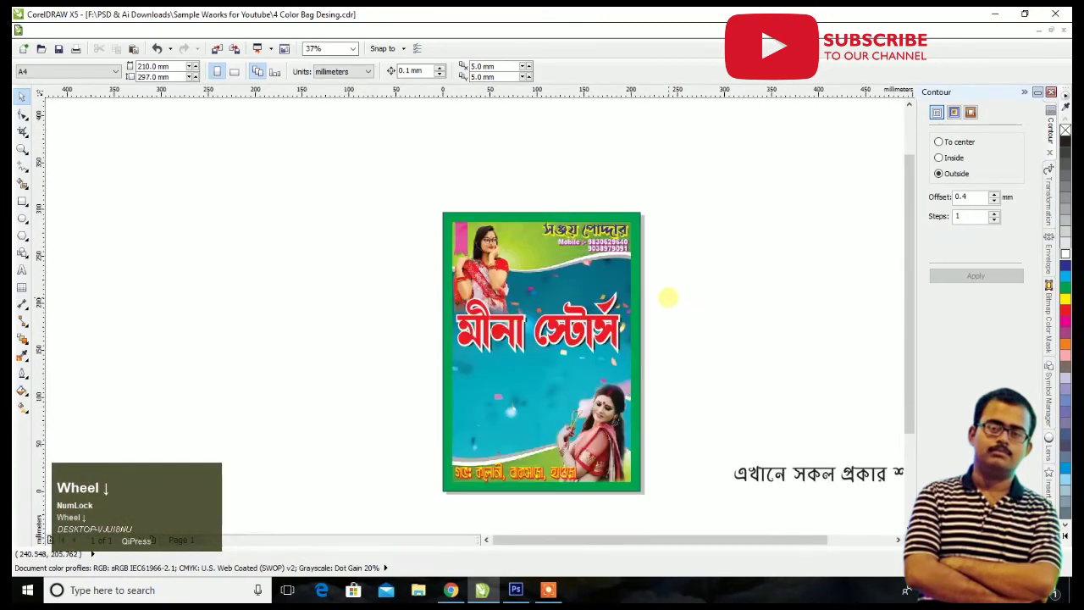
scroll(636, 347, up, 1)
scroll(580, 280, down, 1)
click(720, 436)
drag(718, 436, 437, 355)
scroll(457, 355, down, 3)
scroll(466, 351, up, 5)
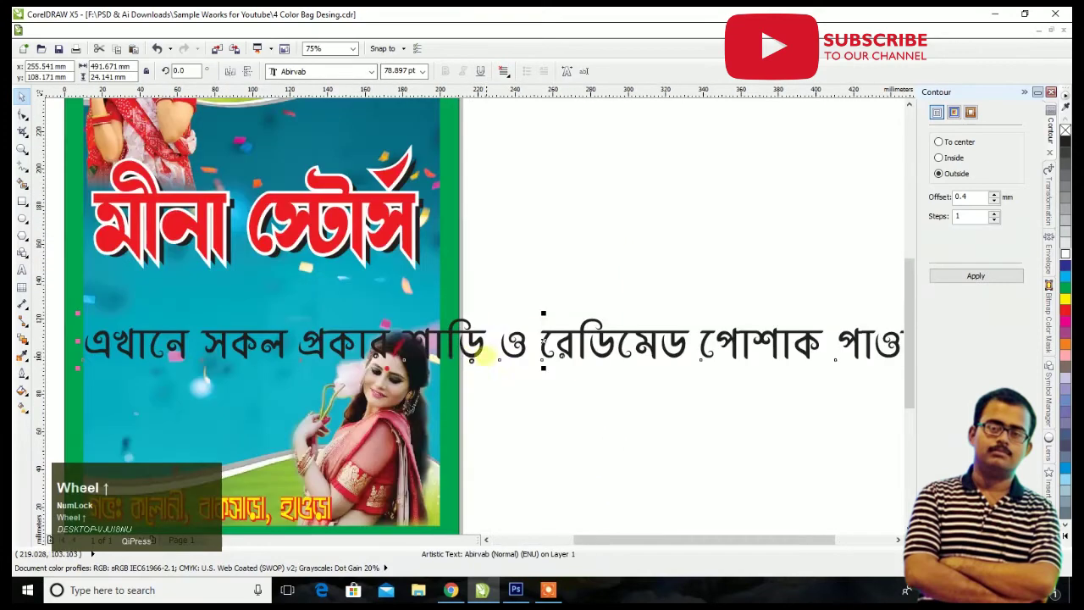
scroll(487, 343, down, 2)
scroll(343, 341, up, 1)
drag(352, 338, 366, 302)
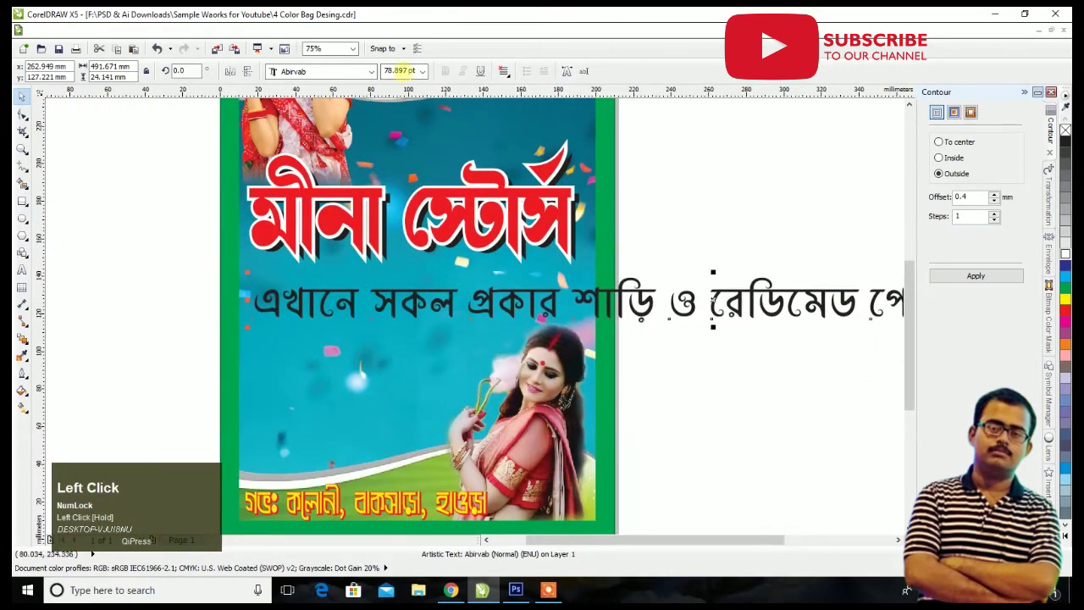
Step: Set the Bengali tagline's font size to 30 pt
key(ctrl+a)
text(30)
key(Return)
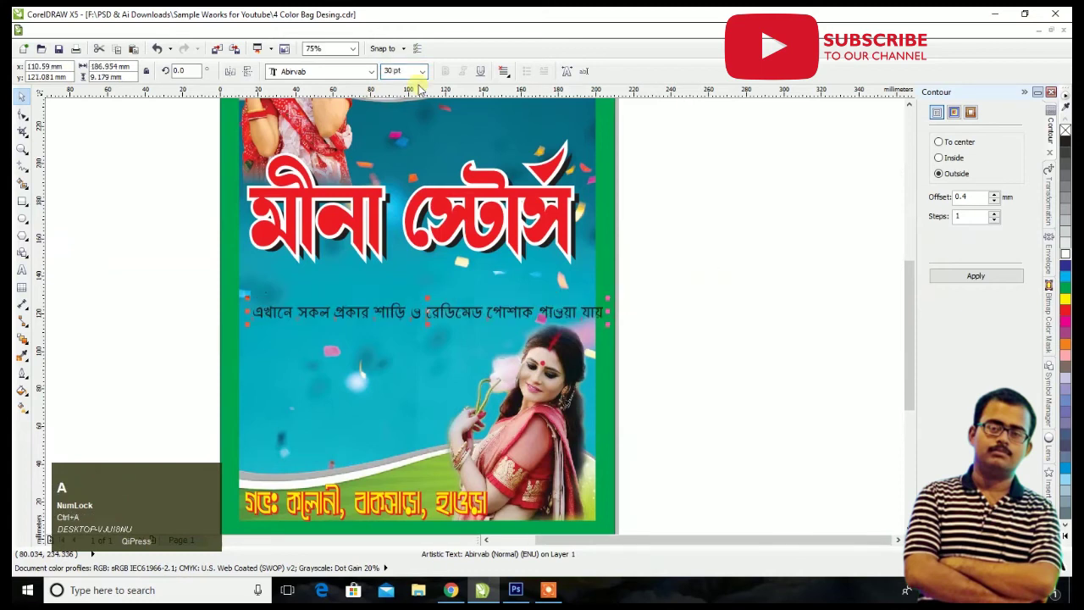
Step: Break the tagline into two lines before "ও" and centre-align the text
click(22, 269)
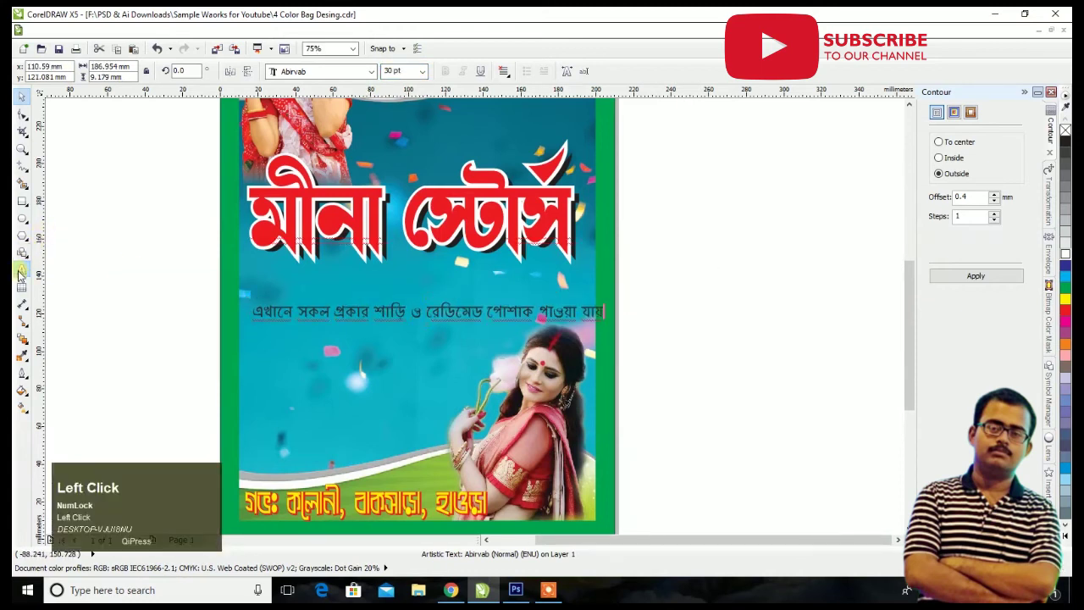
key(Return)
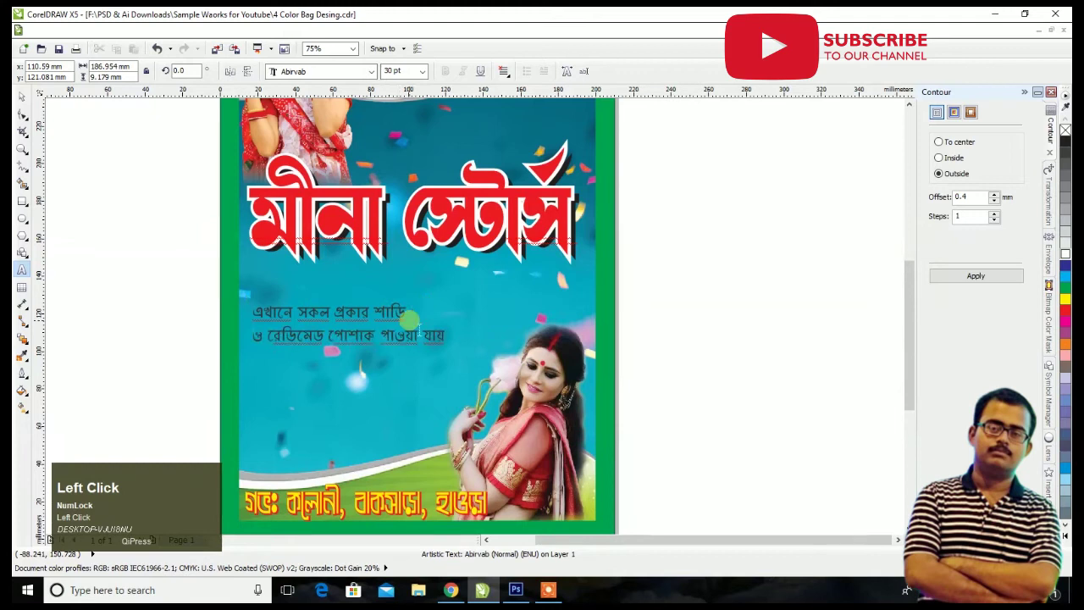
click(20, 100)
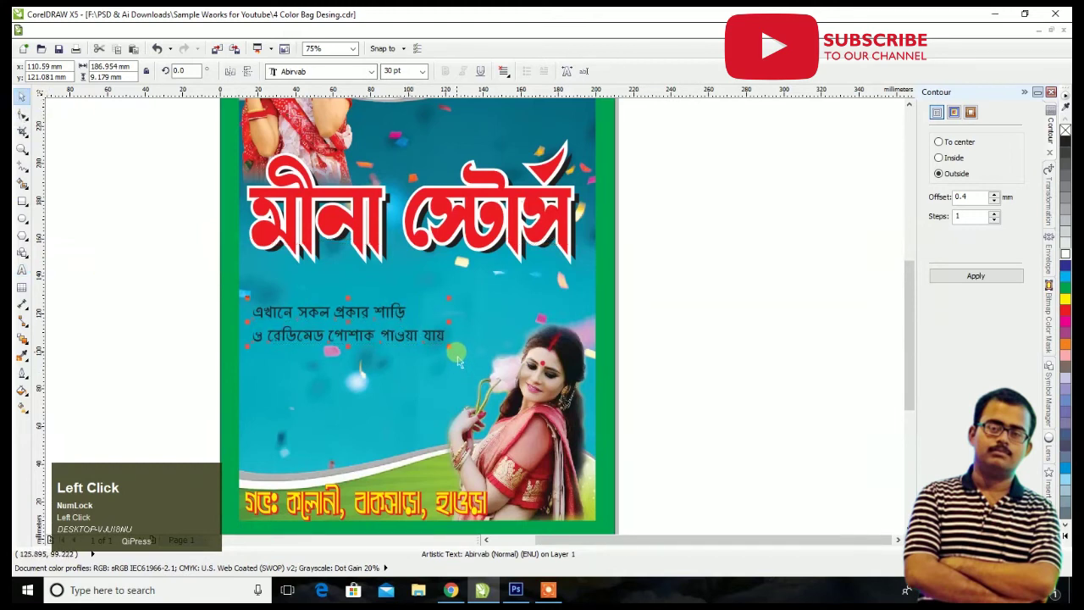
click(502, 72)
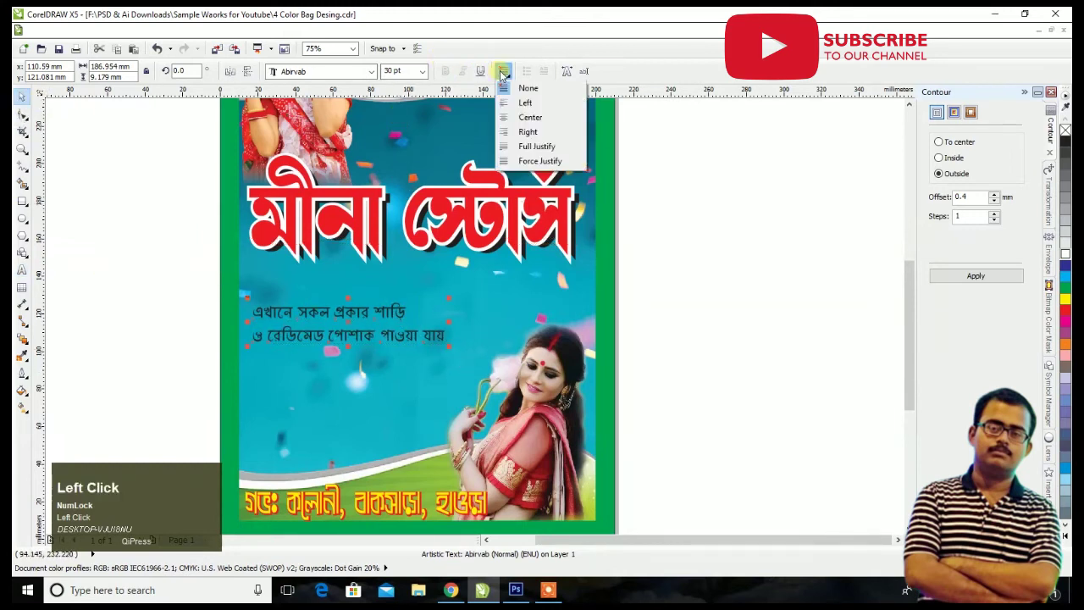
click(525, 113)
Step: Tighten the tagline's line spacing and scale it to about 171 mm wide, centred beneath the shop title
drag(453, 360, 625, 382)
drag(472, 339, 449, 339)
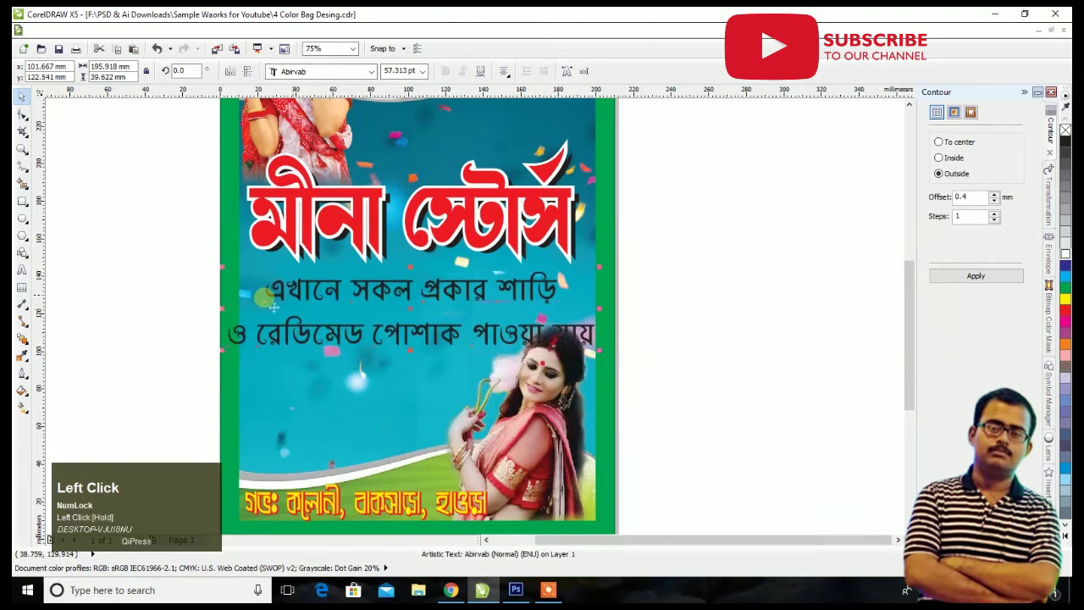
scroll(233, 364, up, 2)
click(23, 113)
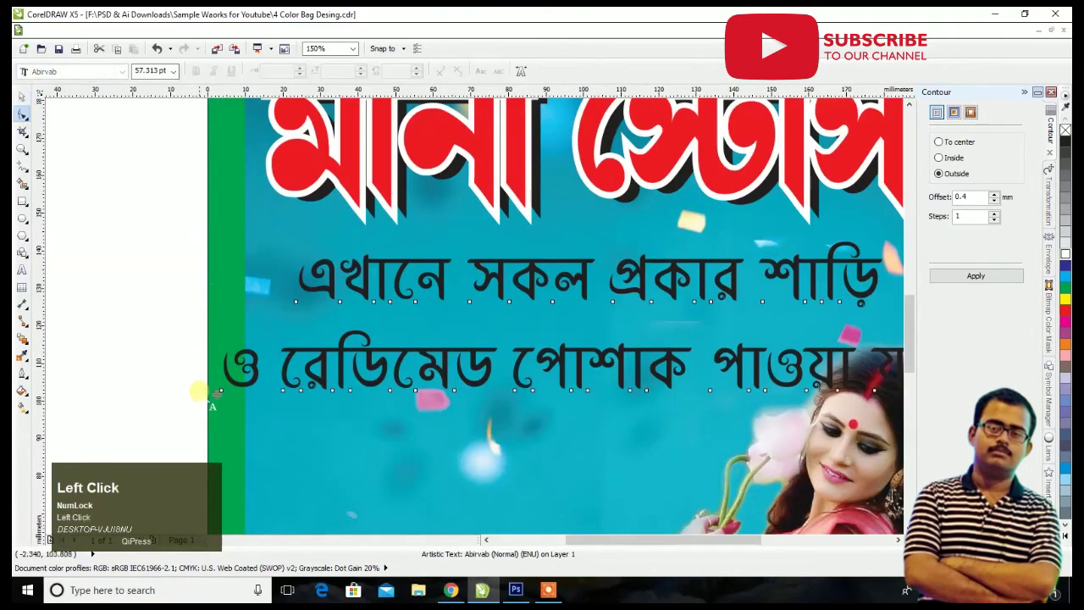
drag(217, 396, 218, 375)
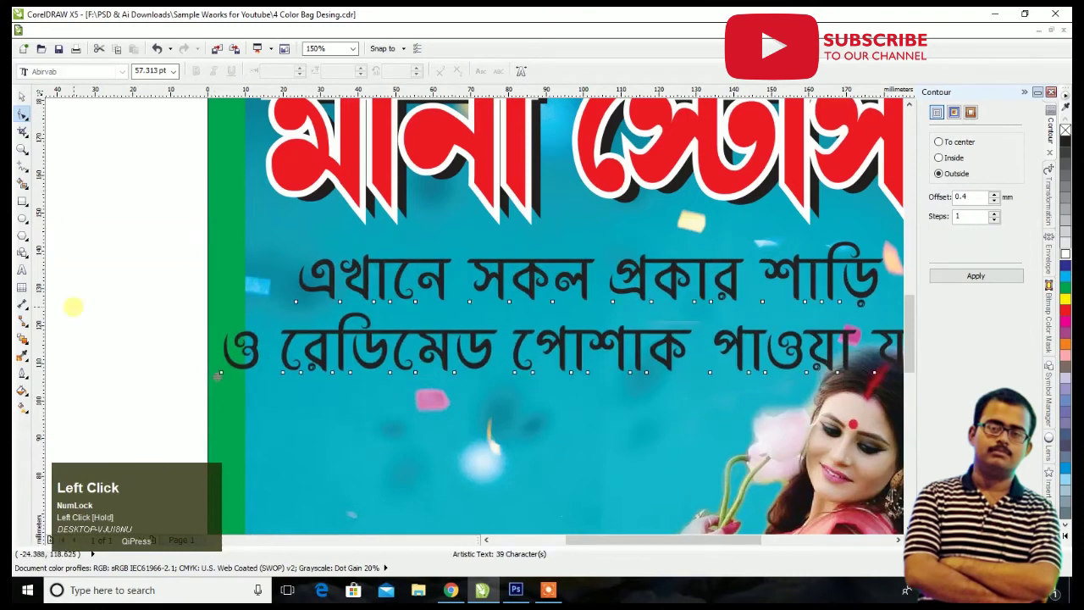
click(19, 99)
scroll(631, 337, down, 2)
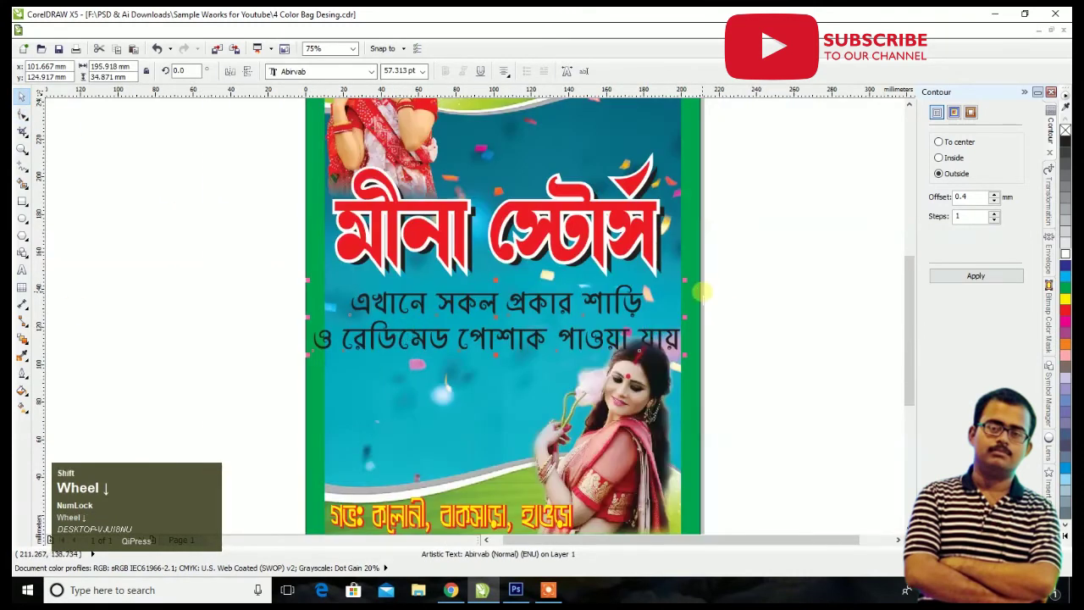
drag(692, 292, 698, 295)
scroll(556, 291, up, 2)
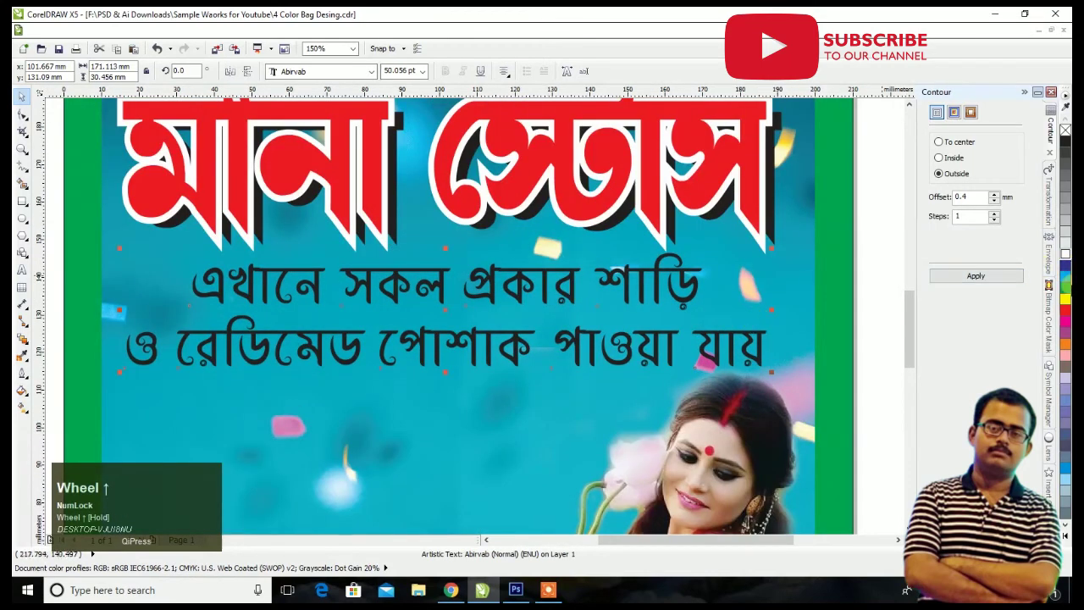
Step: Fill the tagline white and give it a one-step outside contour of 0.4 mm in dark blue
click(1066, 322)
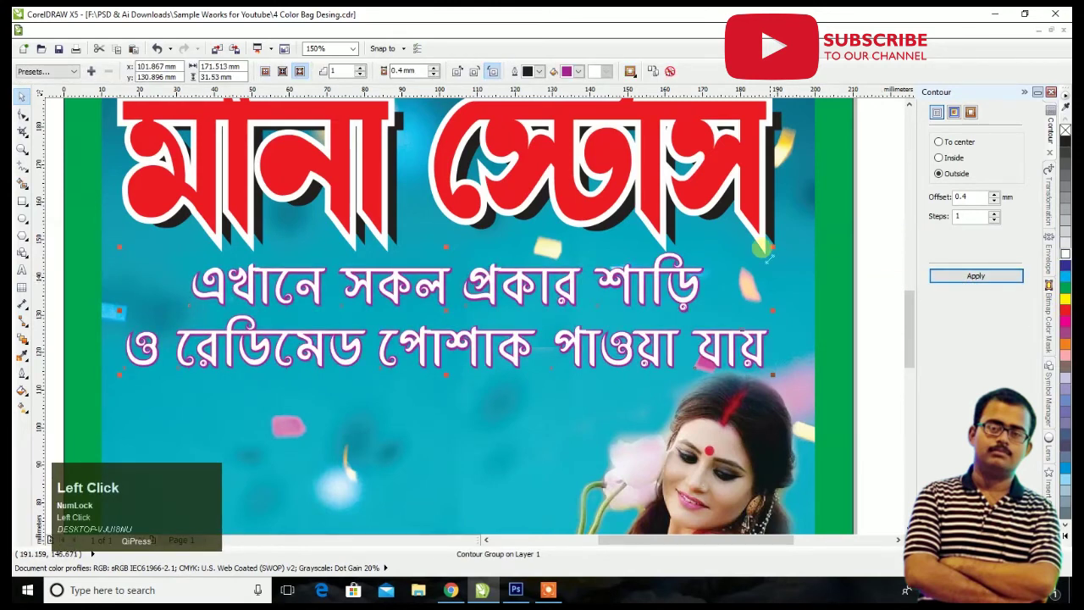
click(566, 72)
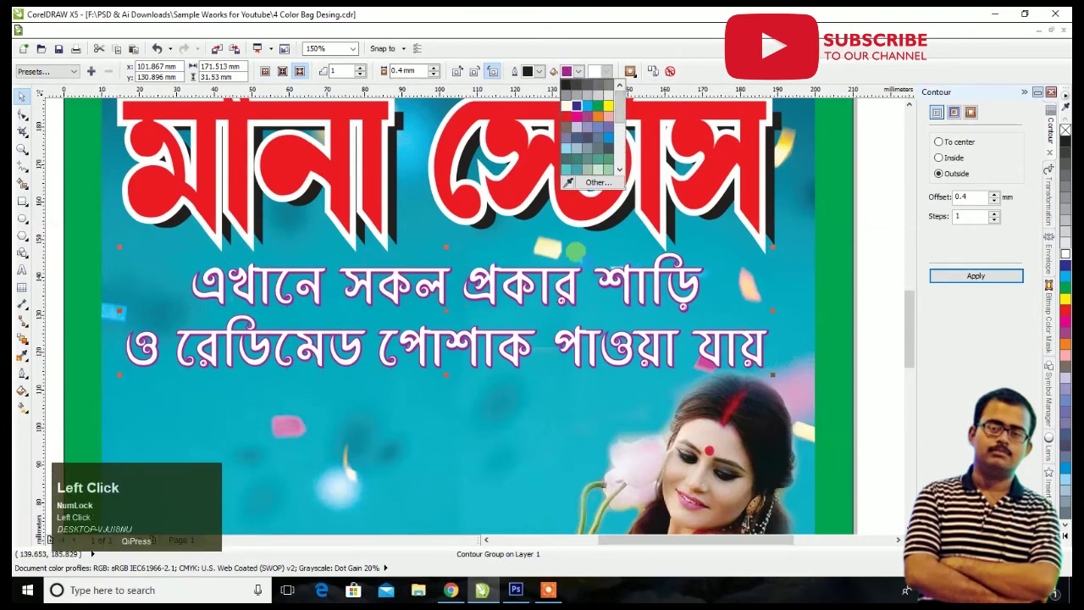
click(576, 253)
scroll(576, 253, down, 2)
click(737, 253)
Step: Examine the bag layout as a whole and up close, and collapse the Contour settings for more room
scroll(737, 253, down, 2)
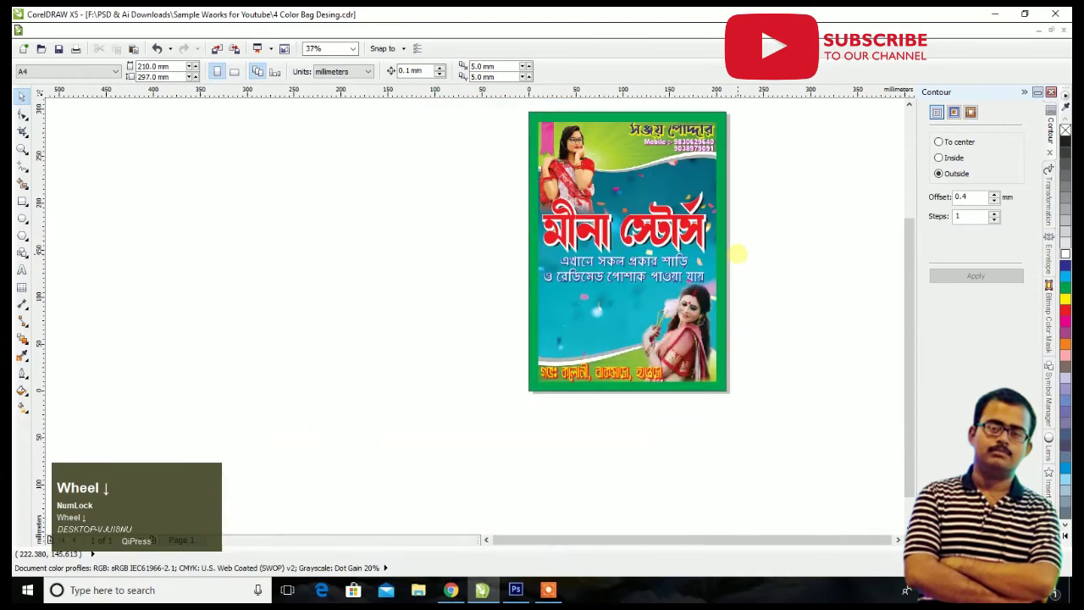
scroll(736, 246, up, 4)
scroll(738, 241, down, 2)
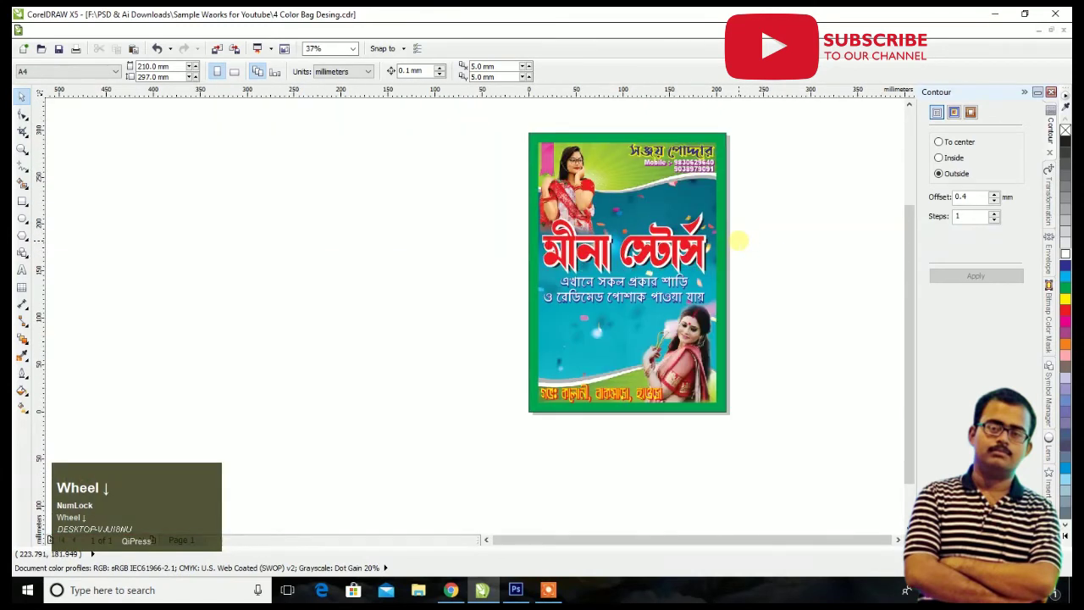
scroll(744, 292, up, 1)
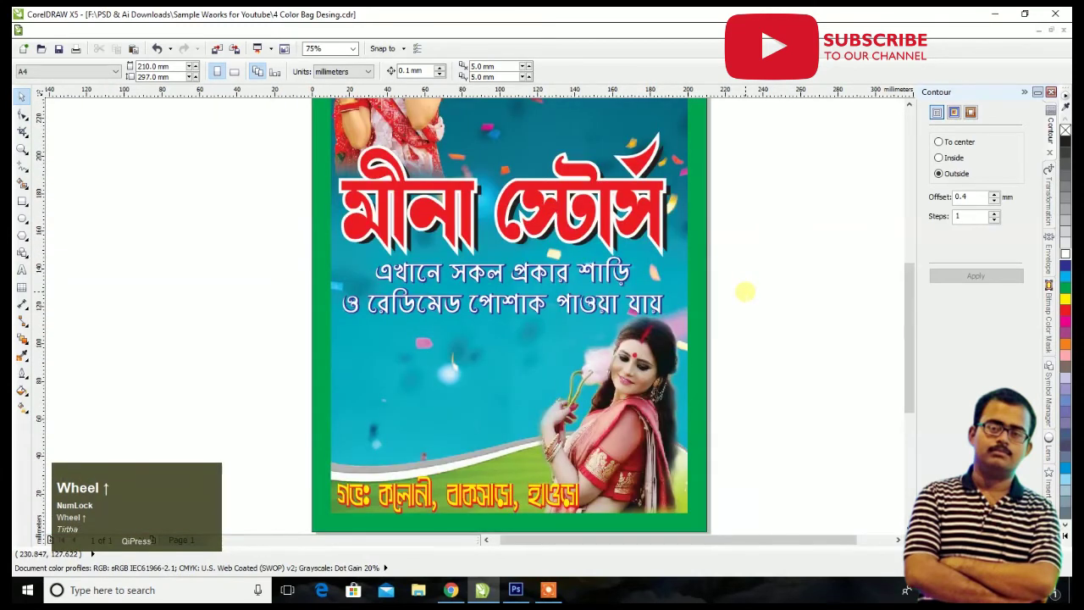
scroll(736, 297, down, 1)
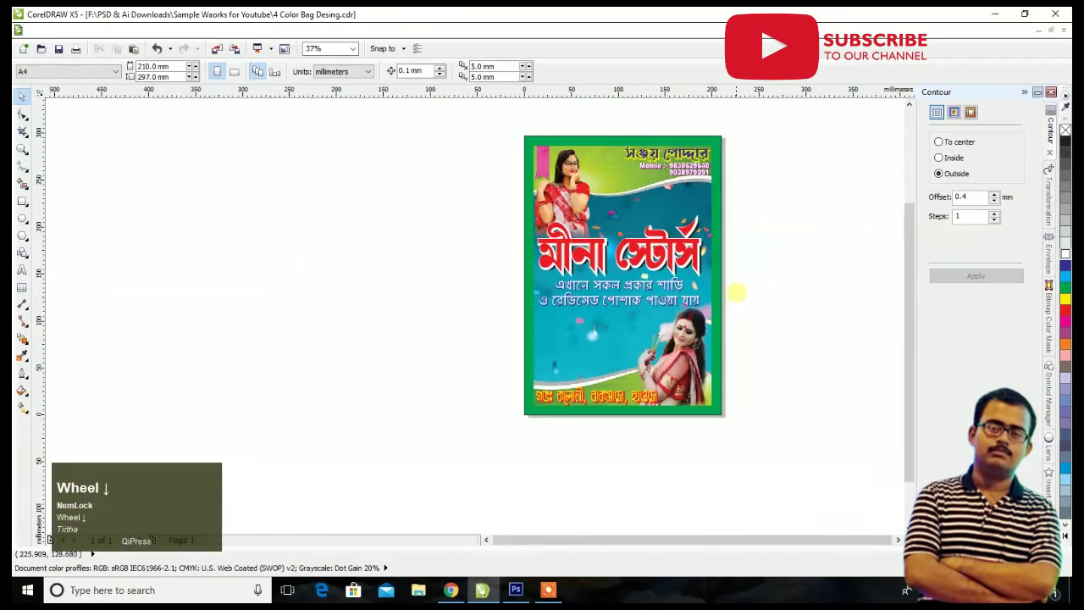
scroll(739, 271, up, 1)
click(1036, 92)
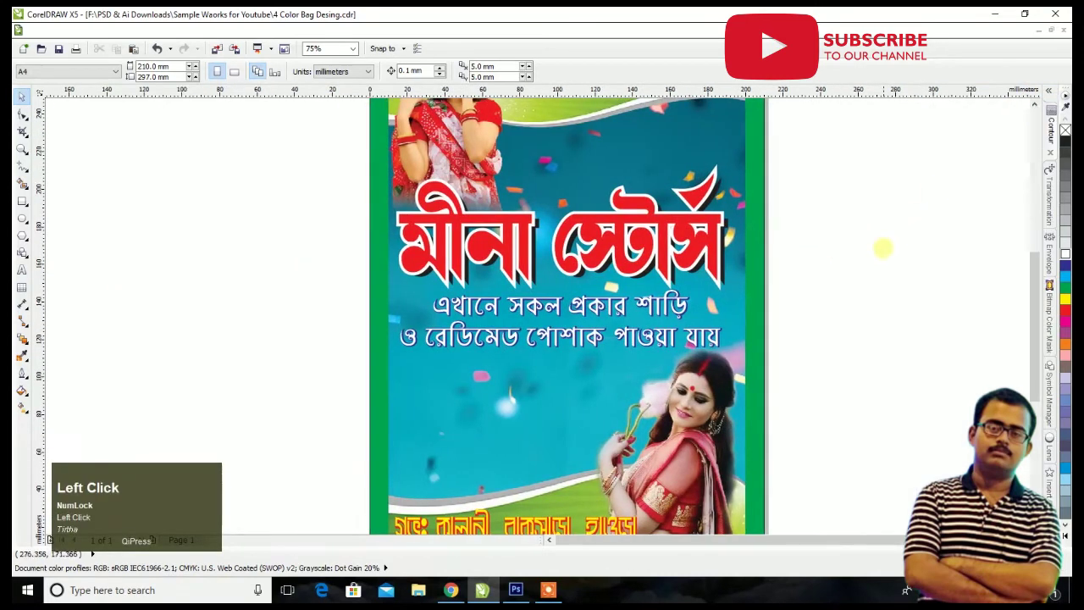
scroll(777, 333, down, 1)
scroll(820, 261, up, 1)
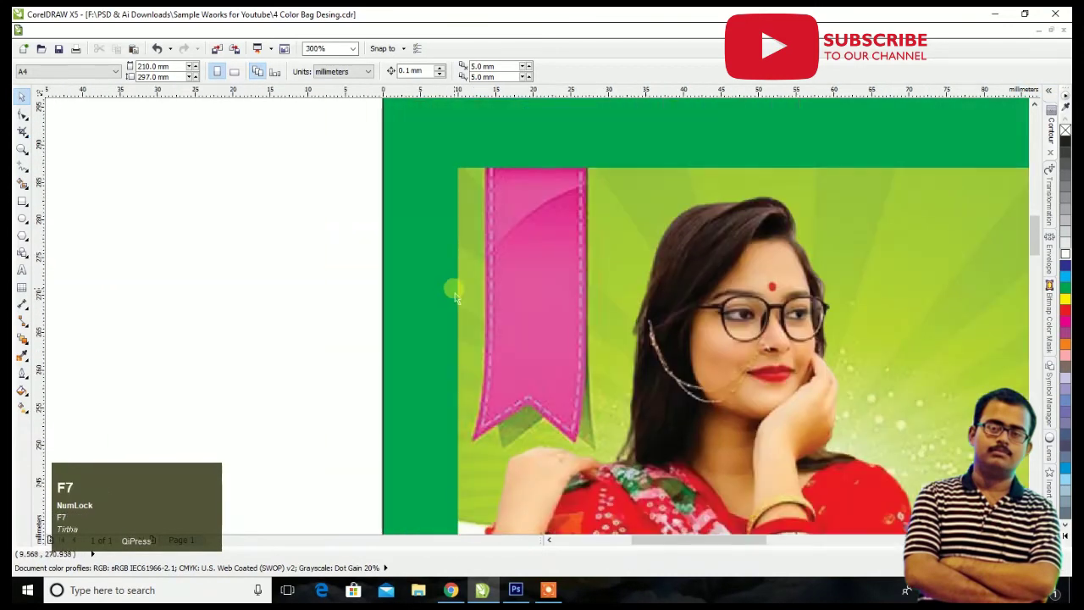
Step: Add the artistic text "OFFER" beside the pink ribbon and set its font to Arial Black at 24 pt
click(21, 256)
click(23, 269)
click(263, 229)
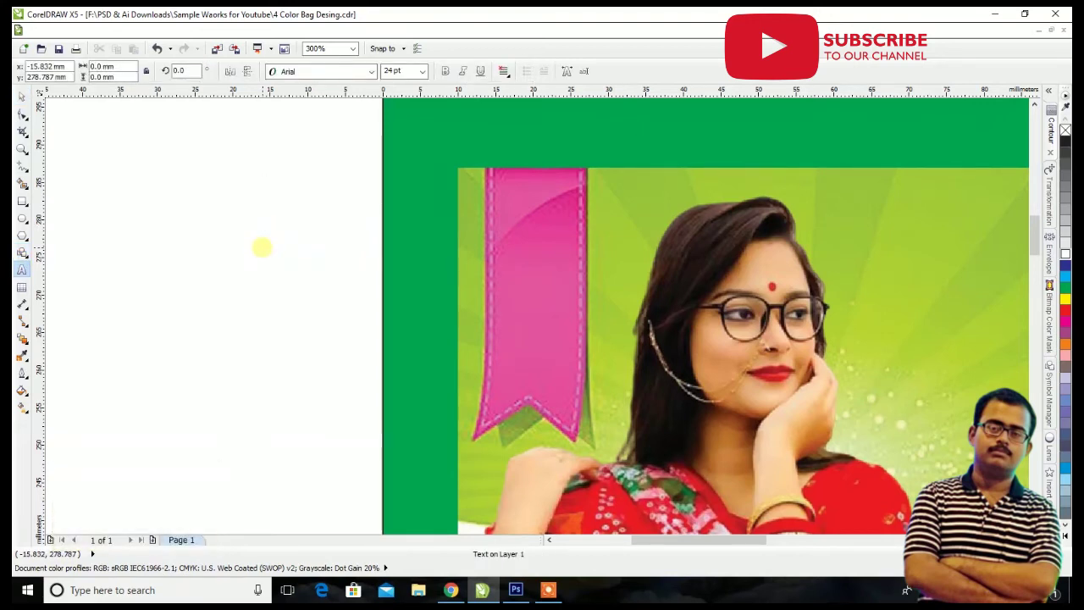
text(O)
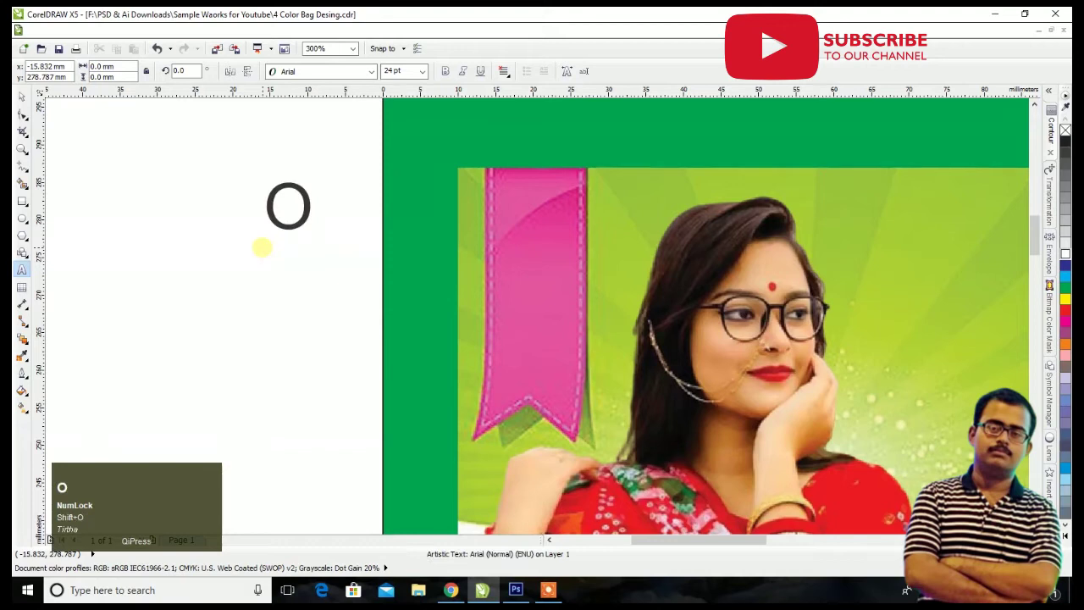
text(FFER)
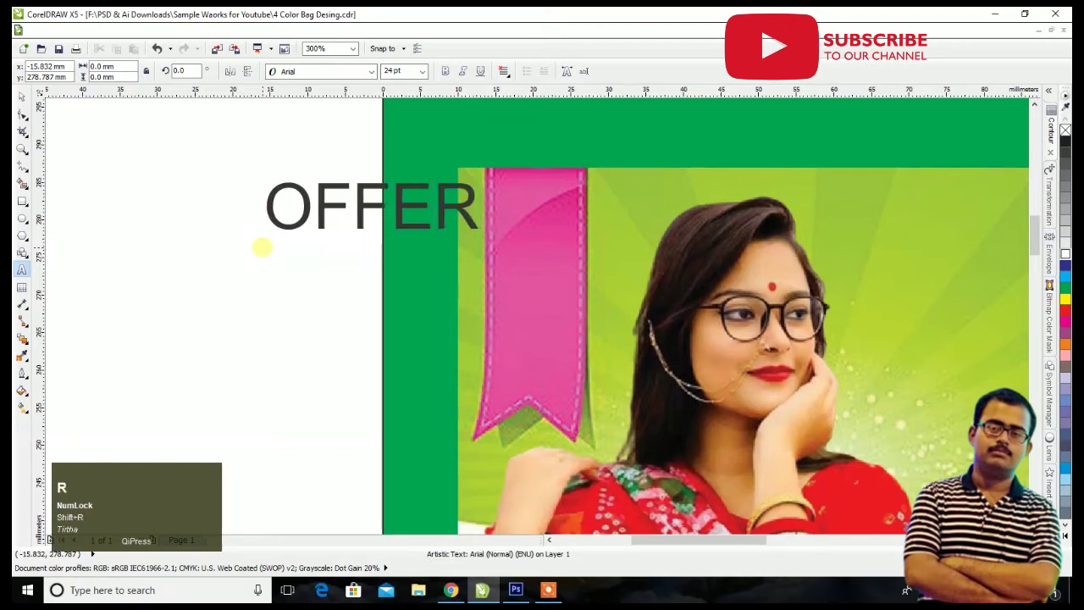
click(22, 95)
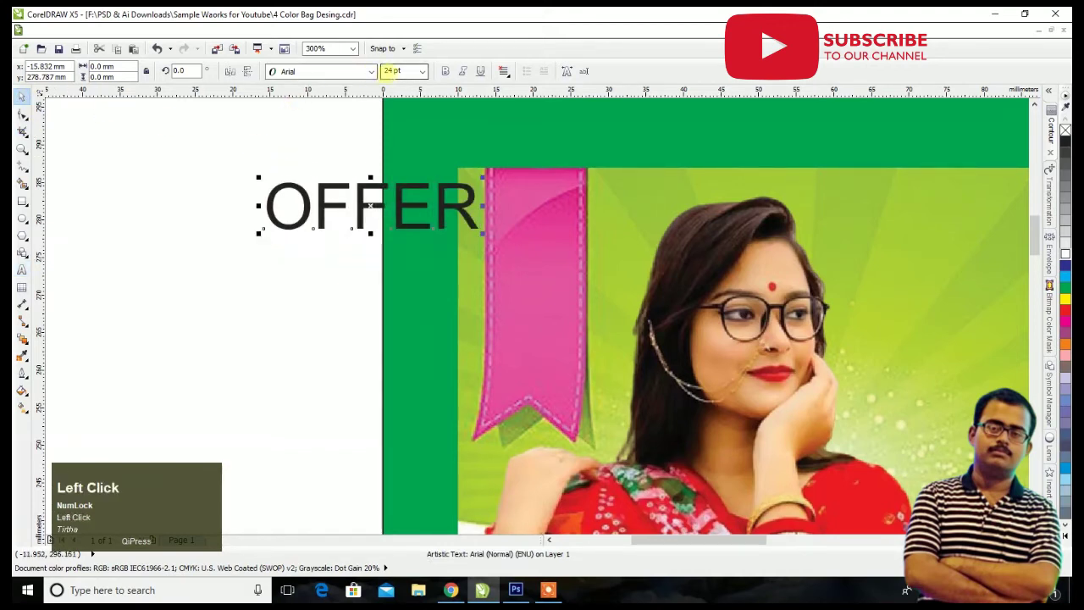
click(371, 71)
click(359, 110)
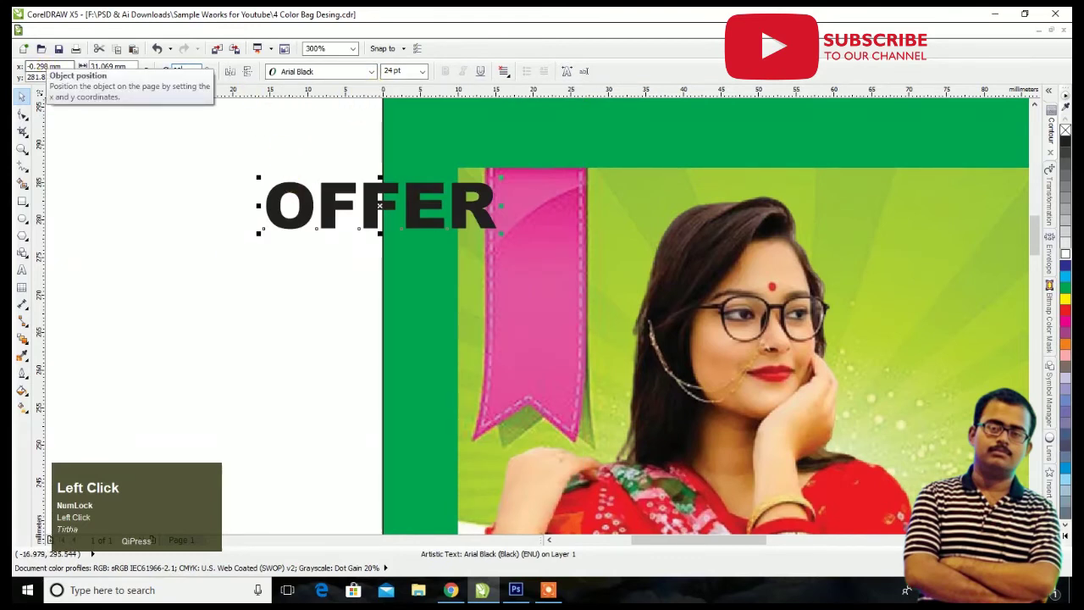
Step: Rotate the "OFFER" text by 90 degrees and place it on the pink ribbon
text(90)
key(Return)
drag(398, 227, 540, 295)
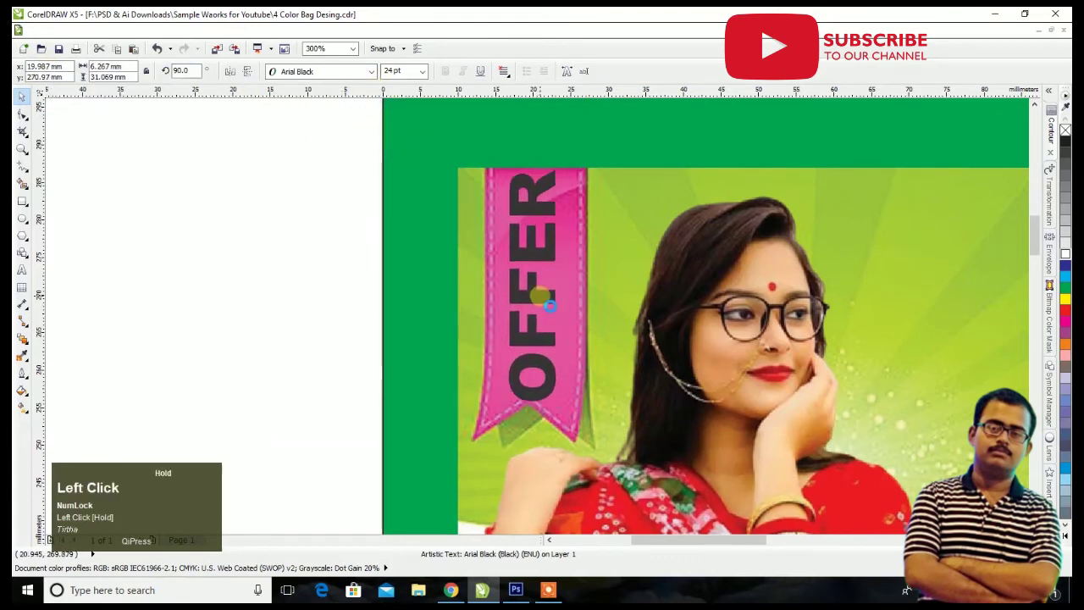
Step: Shorten the "OFFER" text to about 29 mm along the ribbon and fill it yellow
drag(531, 166, 539, 182)
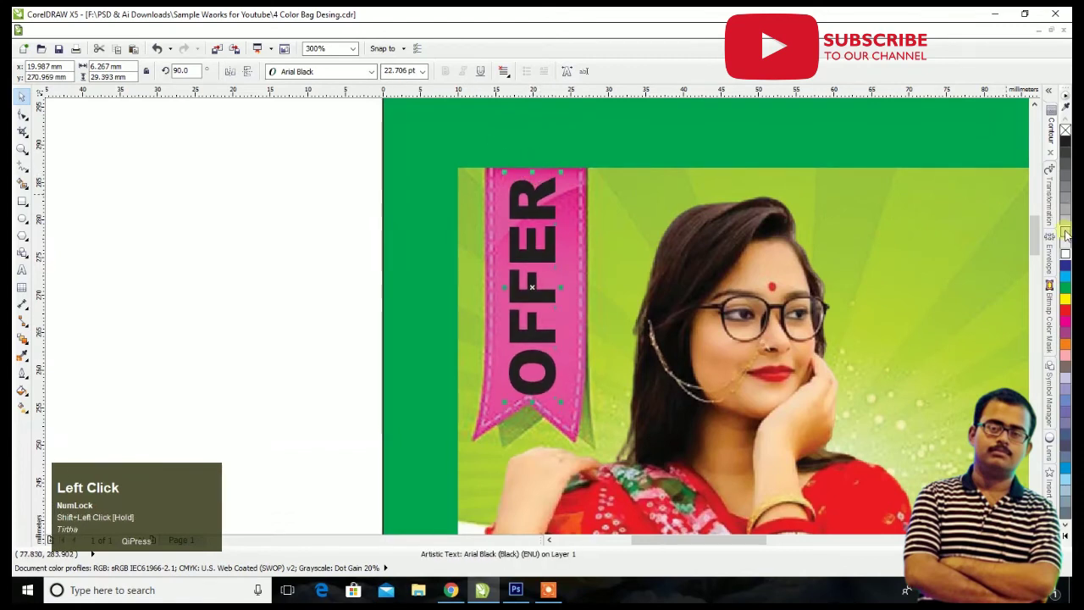
click(1067, 298)
scroll(327, 274, down, 3)
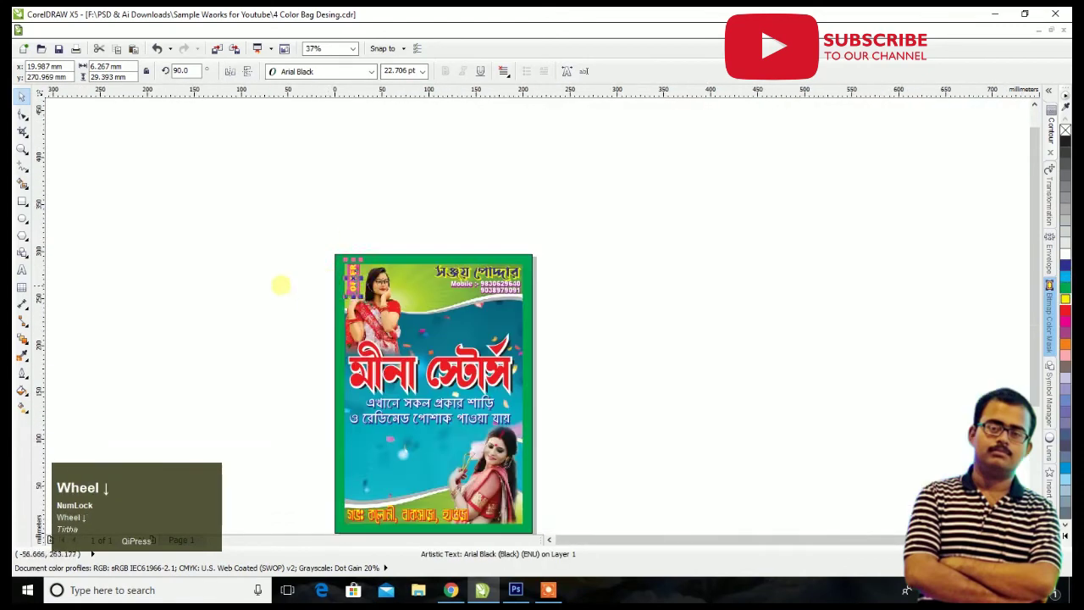
Step: Import picture 01 and the background-free cutout of two women in saris from Downloads, placing them beside the bag
click(280, 286)
scroll(387, 394, up, 2)
scroll(476, 395, down, 2)
scroll(492, 402, up, 2)
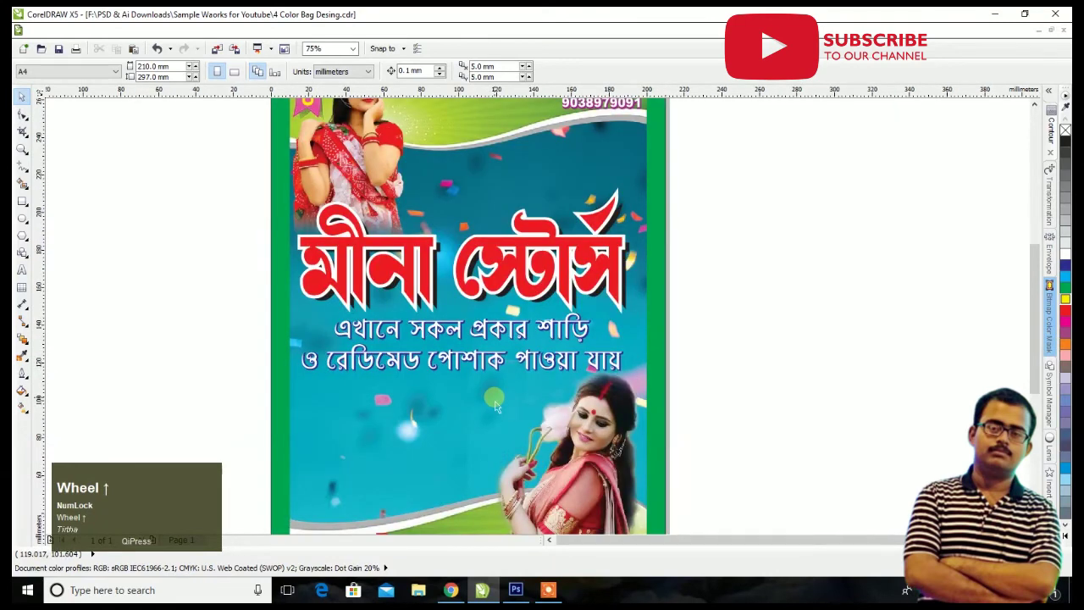
right_click(734, 330)
click(770, 382)
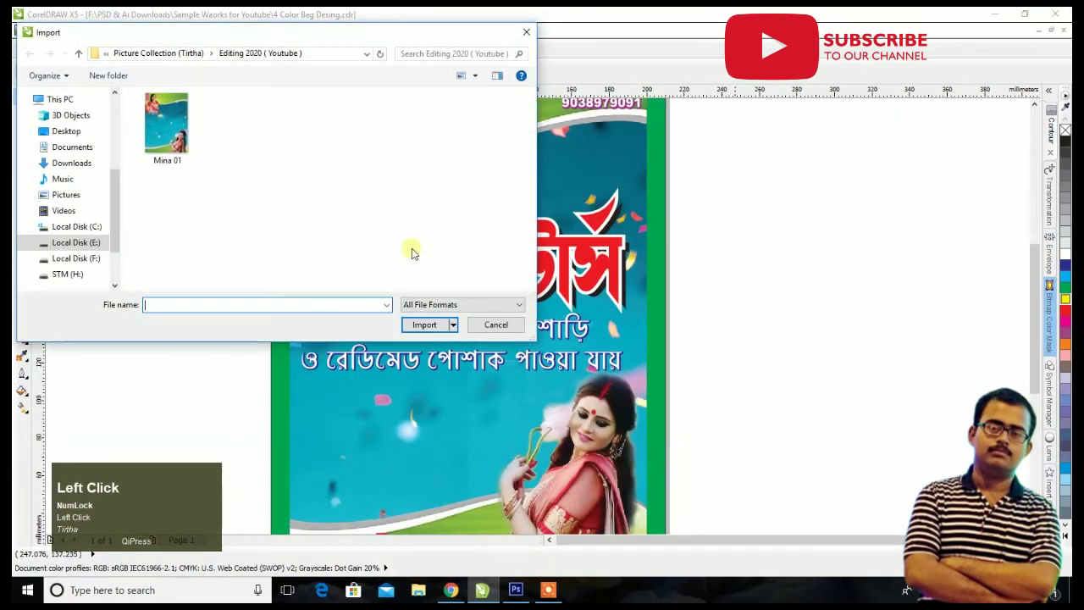
click(71, 163)
click(250, 140)
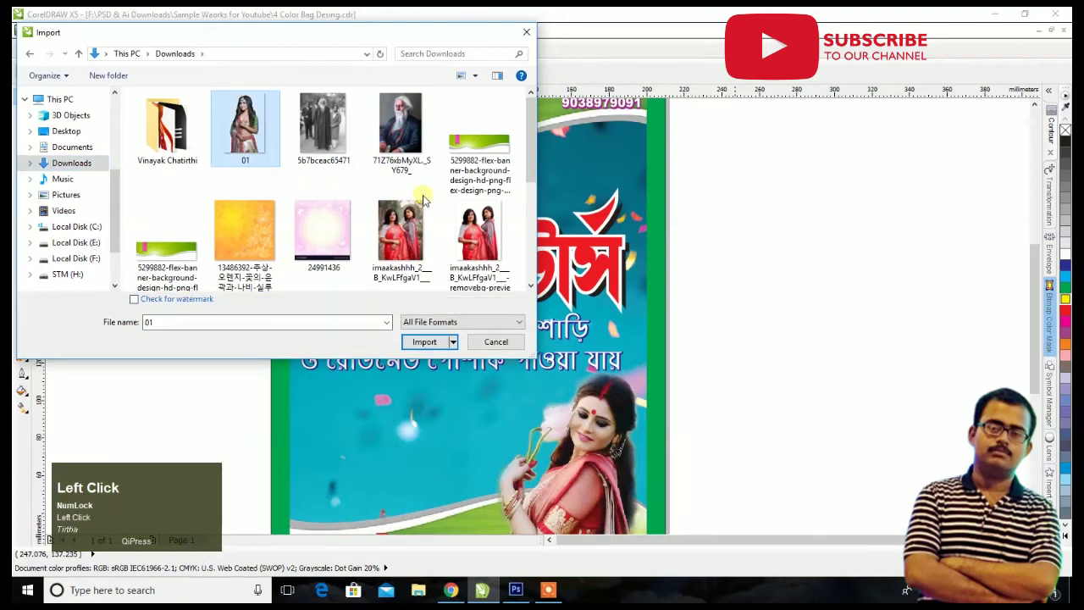
click(480, 235)
click(439, 342)
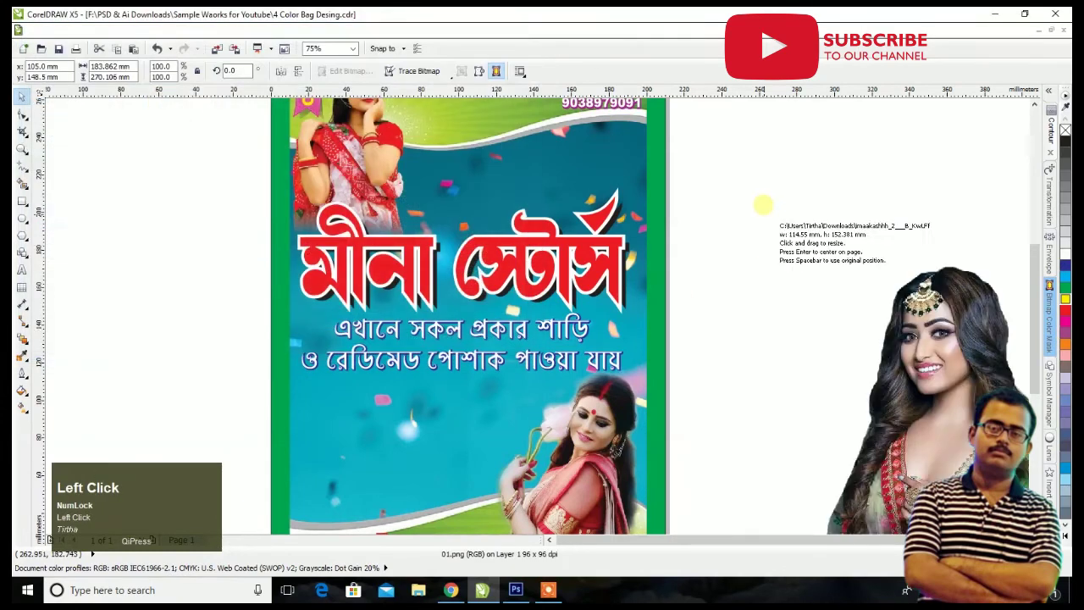
click(764, 204)
Step: Move the two-women cutout onto the bag and scale it to about 72.6% above the address line
scroll(737, 257, down, 4)
drag(775, 288, 660, 293)
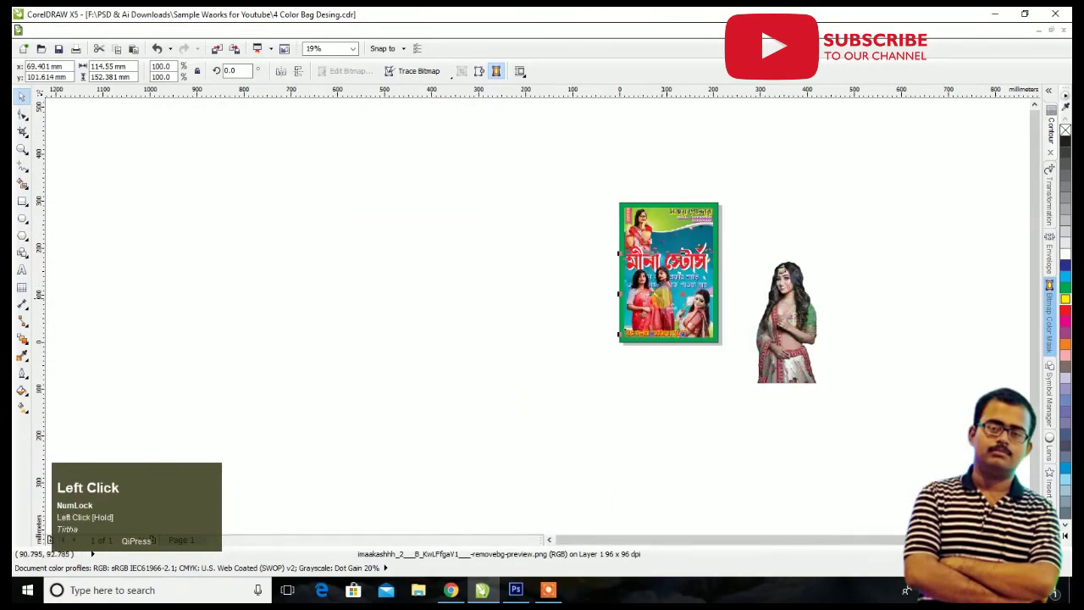
scroll(663, 298, up, 4)
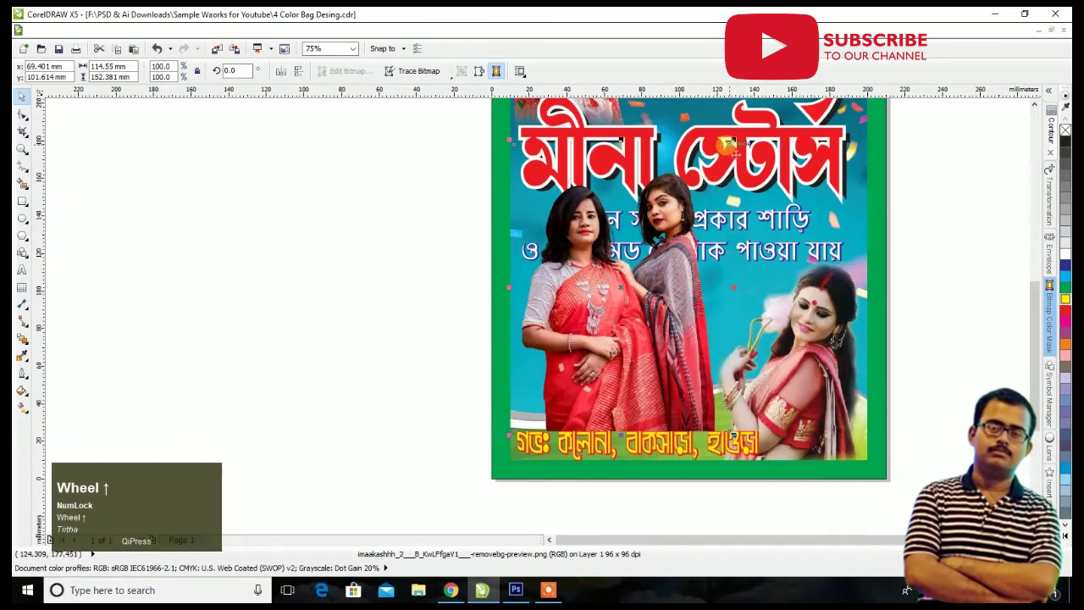
drag(730, 141, 669, 222)
drag(616, 314, 600, 325)
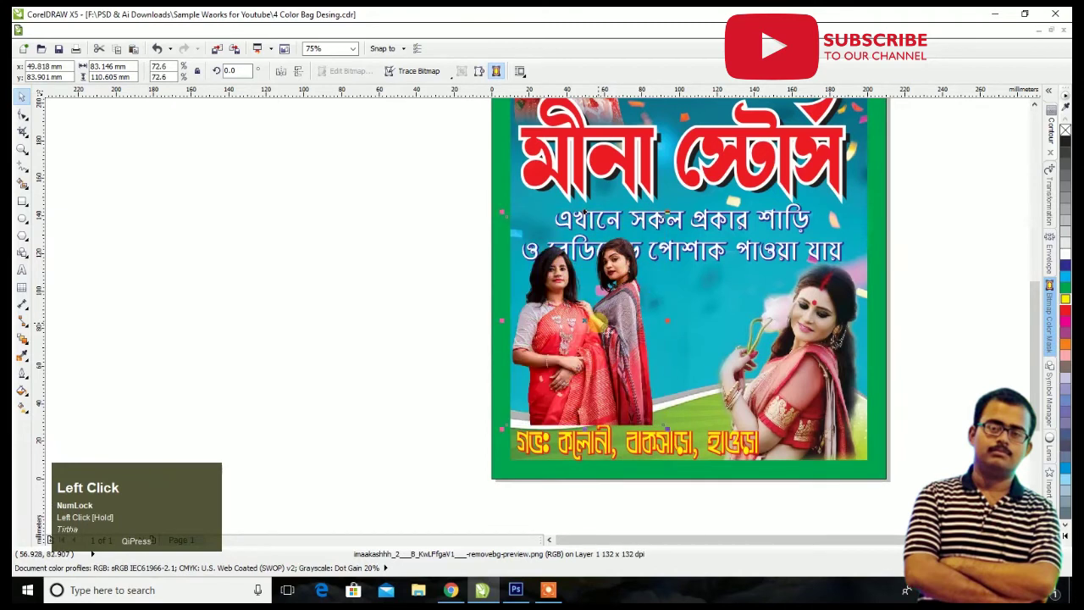
Step: Brighten the two-women cutout with the Tone Curve effect, raising the curve point to X 105, Y 160
scroll(615, 455, up, 1)
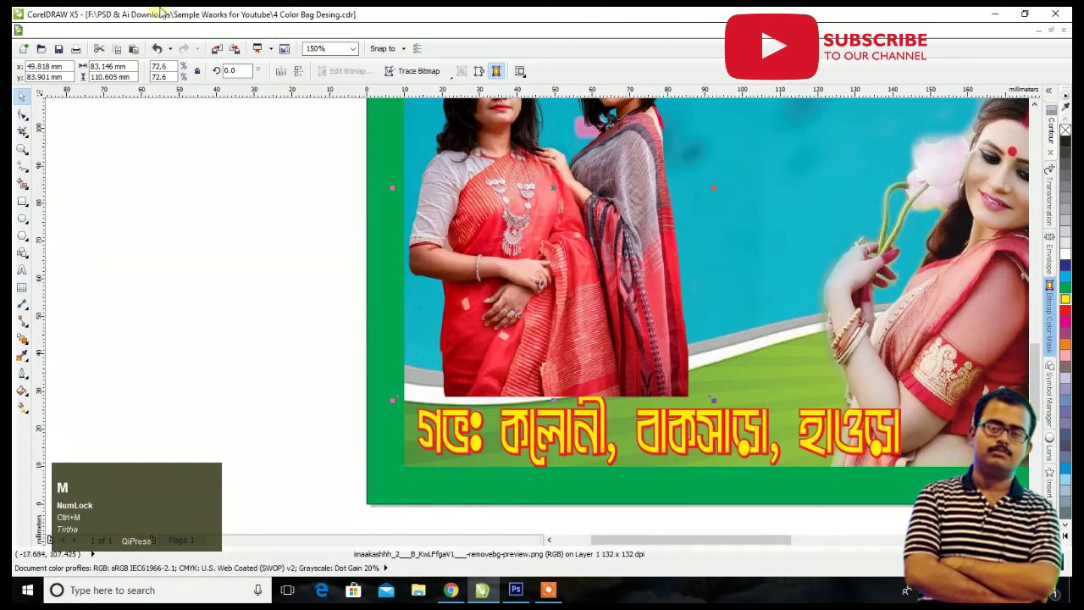
click(205, 30)
mouse_move(295, 49)
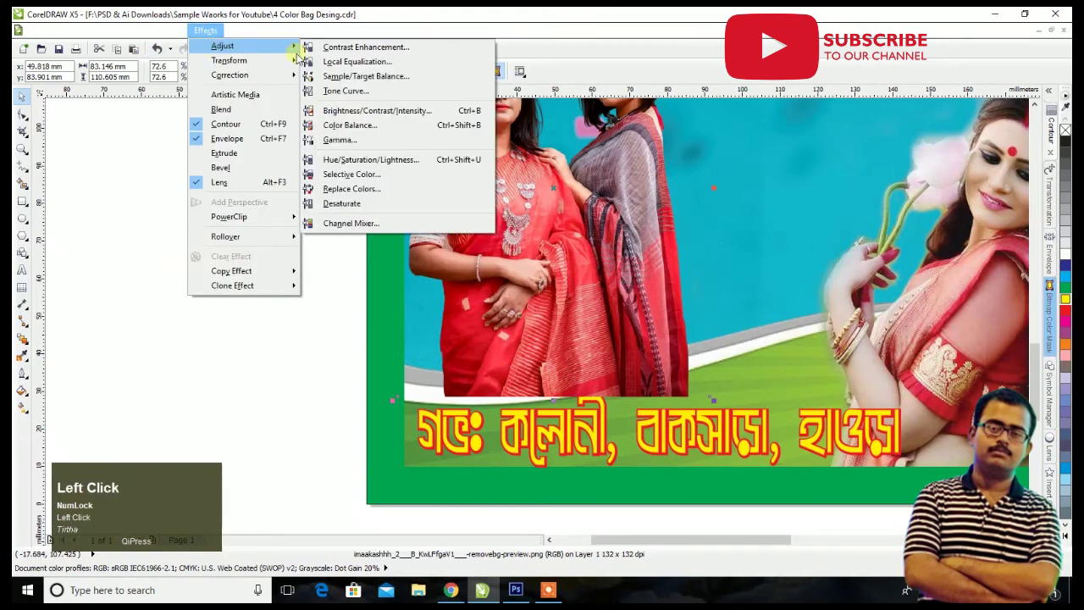
click(368, 91)
drag(587, 173, 1028, 174)
drag(923, 269, 899, 257)
click(851, 429)
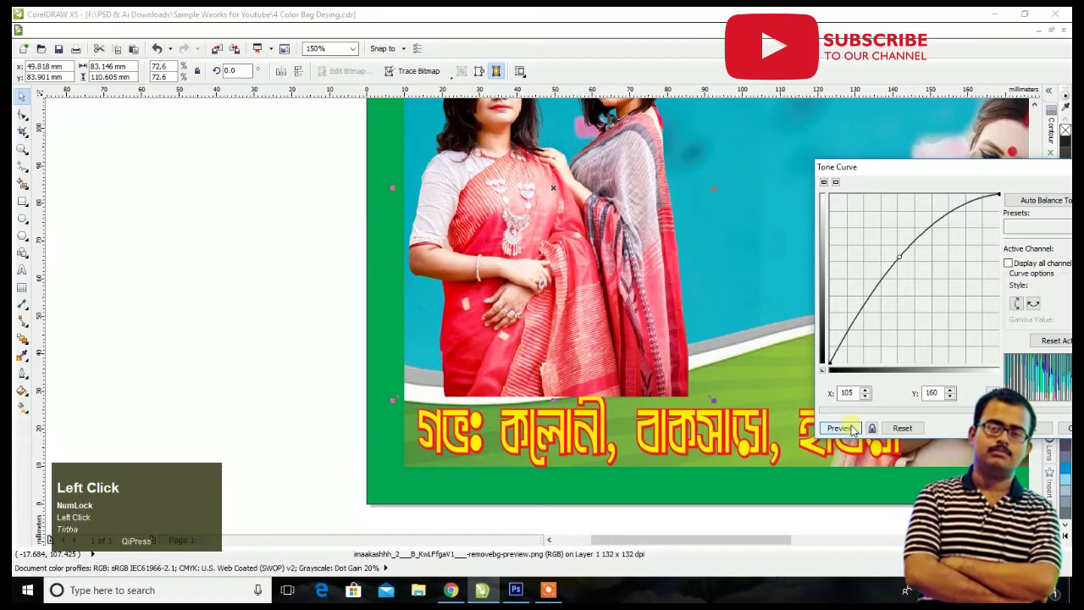
click(1033, 428)
Step: Reposition the two-women cutout so both faces sit clear below the Bengali tagline
scroll(756, 424, down, 2)
scroll(763, 389, up, 2)
drag(597, 136, 583, 213)
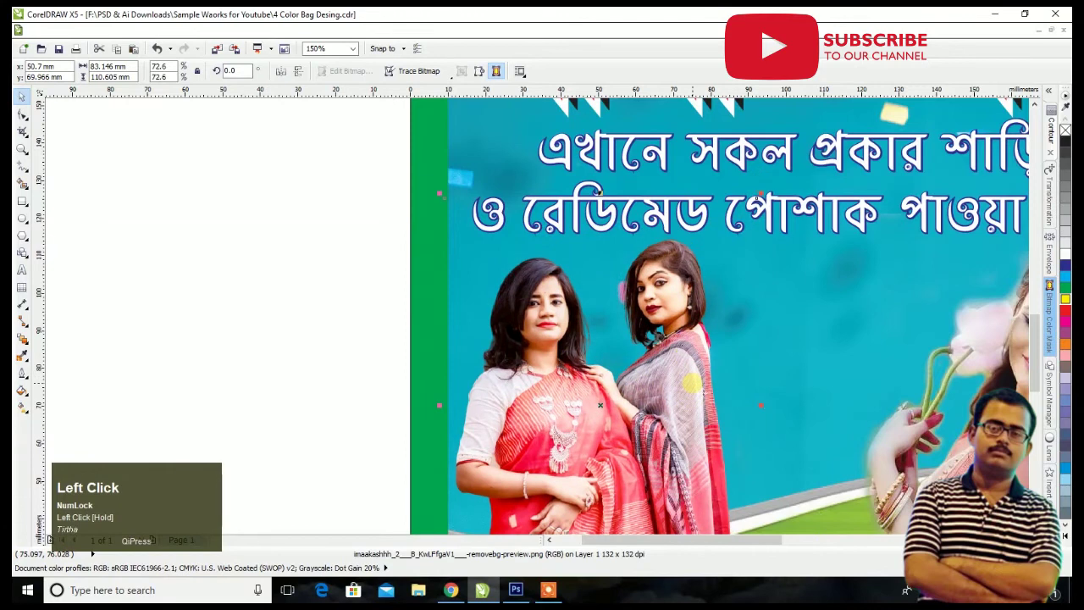
scroll(580, 215, down, 1)
scroll(629, 343, up, 1)
mouse_move(630, 342)
mouse_down()
mouse_move(628, 298)
mouse_move(627, 328)
mouse_up()
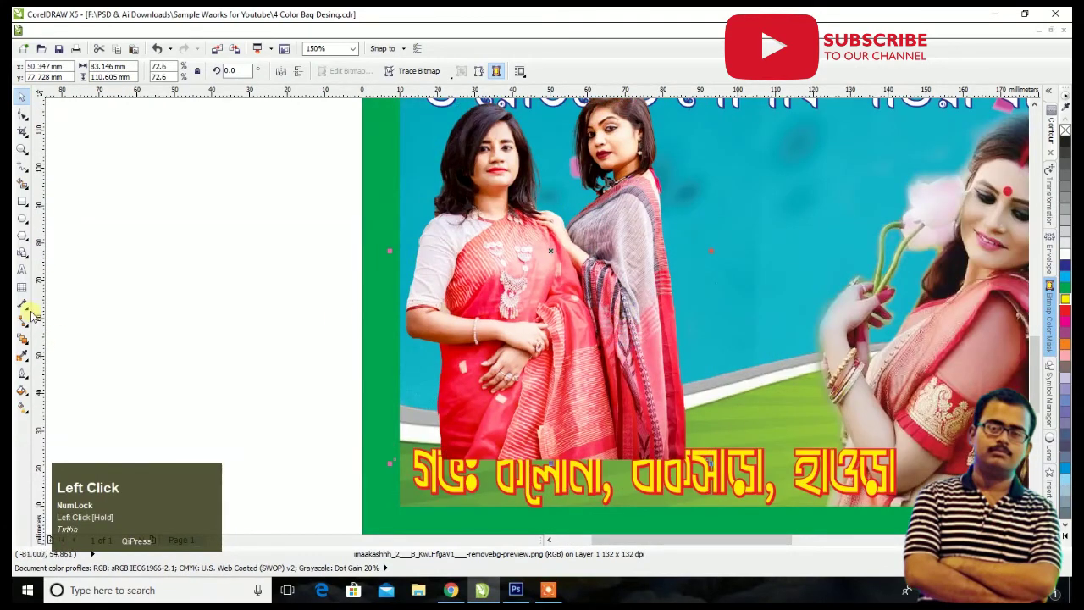
Step: Fade out the lower part of the two-women cutout with a linear transparency and shift the cutout slightly down
click(28, 368)
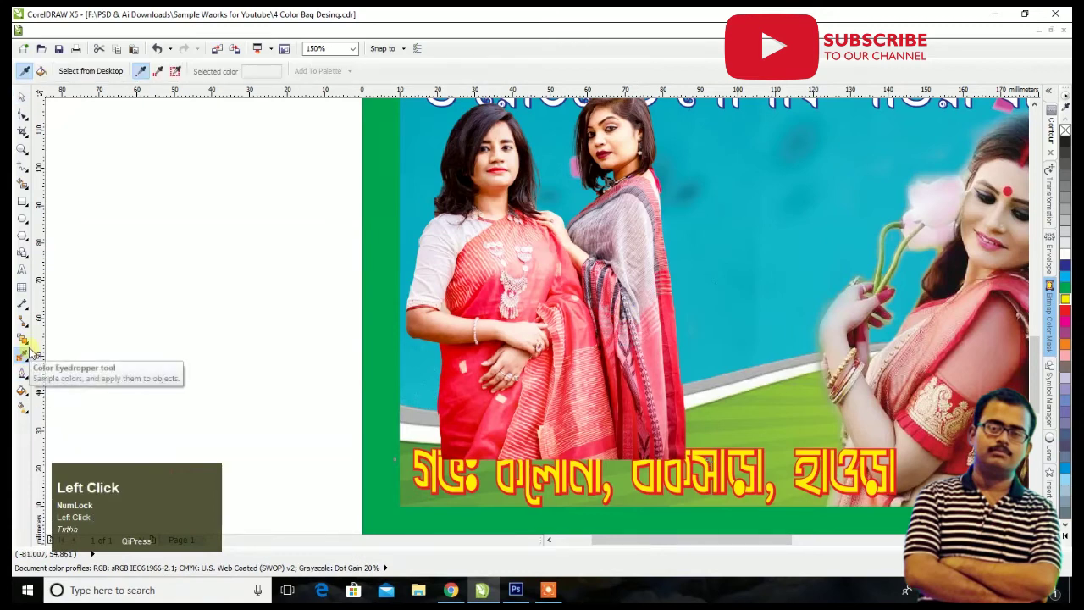
click(22, 339)
click(67, 425)
drag(534, 413, 539, 489)
drag(534, 414, 537, 372)
drag(538, 490, 537, 354)
drag(536, 400, 541, 422)
drag(539, 356, 565, 324)
drag(541, 422, 563, 385)
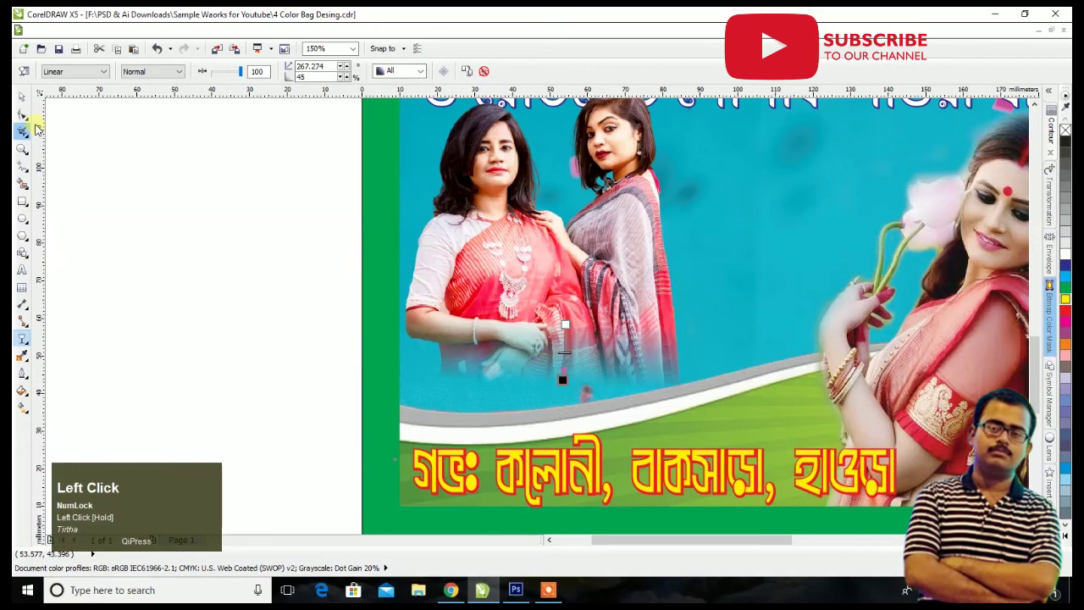
click(19, 95)
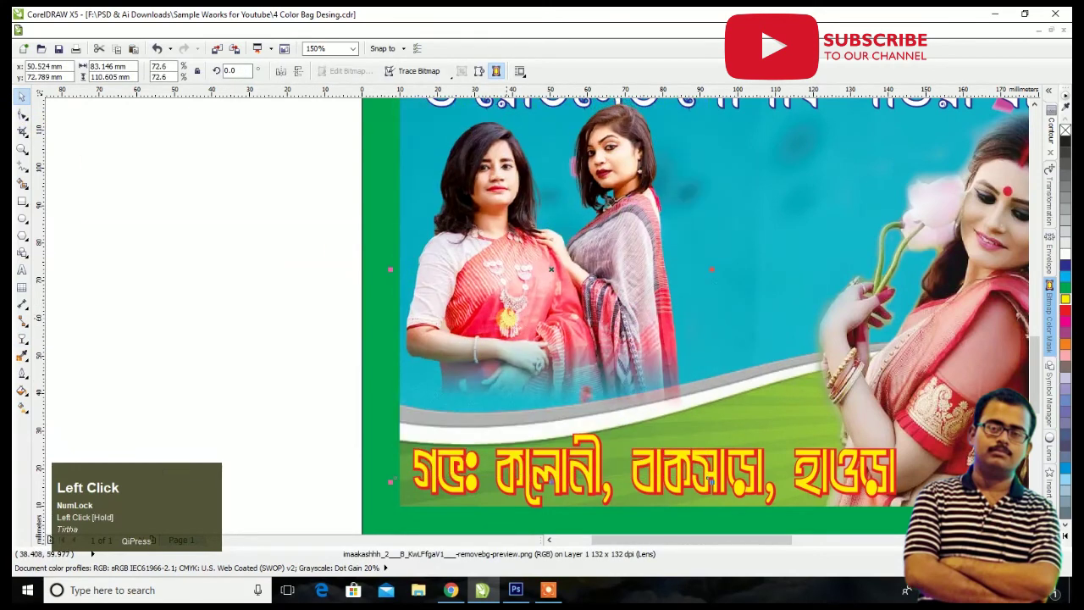
Step: Delete the unused portrait of the woman with long hair beside the bag
scroll(506, 320, down, 2)
scroll(507, 320, down, 1)
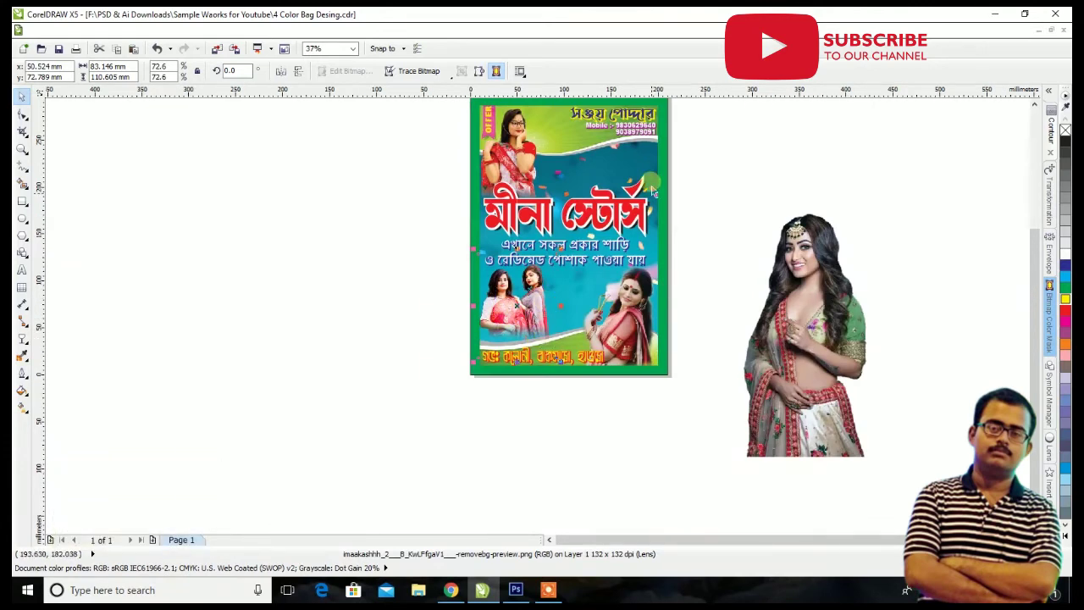
click(805, 322)
key(Delete)
Step: Examine the bag layout with the added two-women cutout, both as a whole and up close
scroll(699, 322, down, 2)
scroll(697, 363, up, 2)
scroll(697, 362, down, 1)
scroll(683, 412, up, 1)
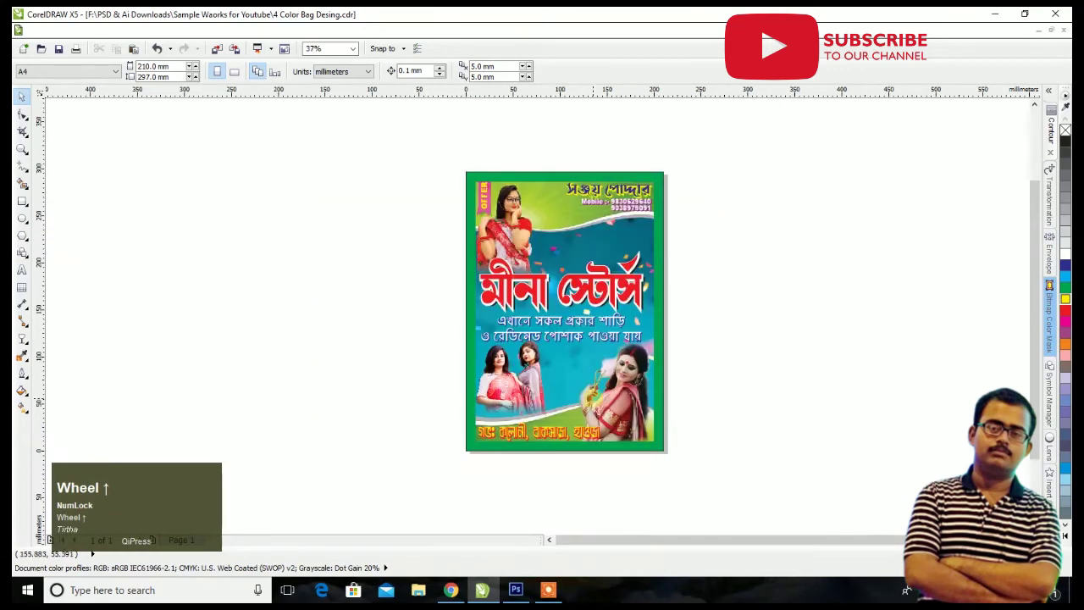
scroll(552, 381, up, 2)
scroll(551, 385, down, 2)
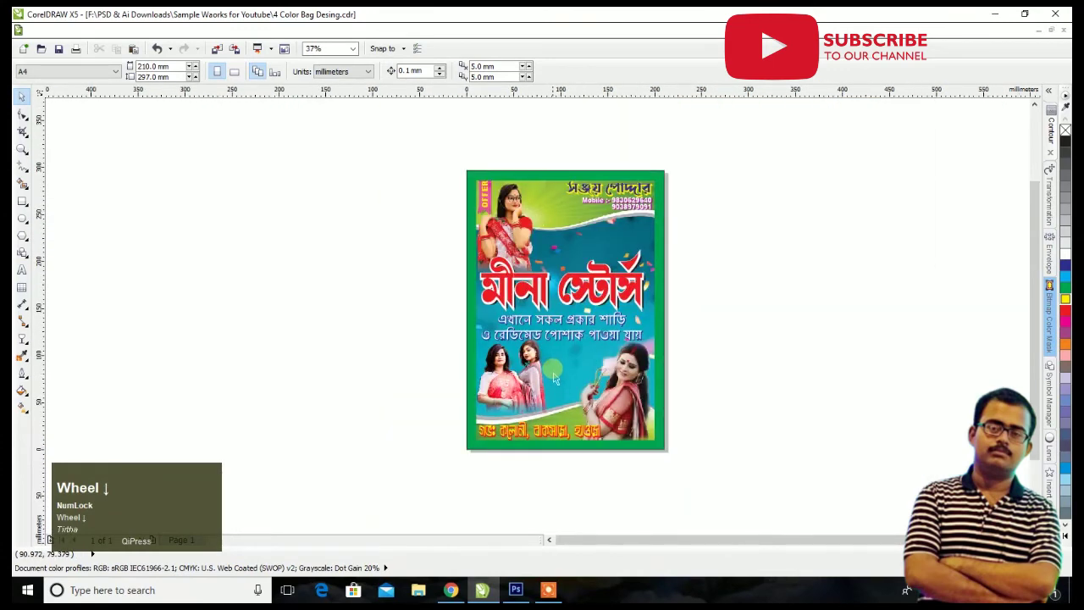
scroll(568, 356, up, 1)
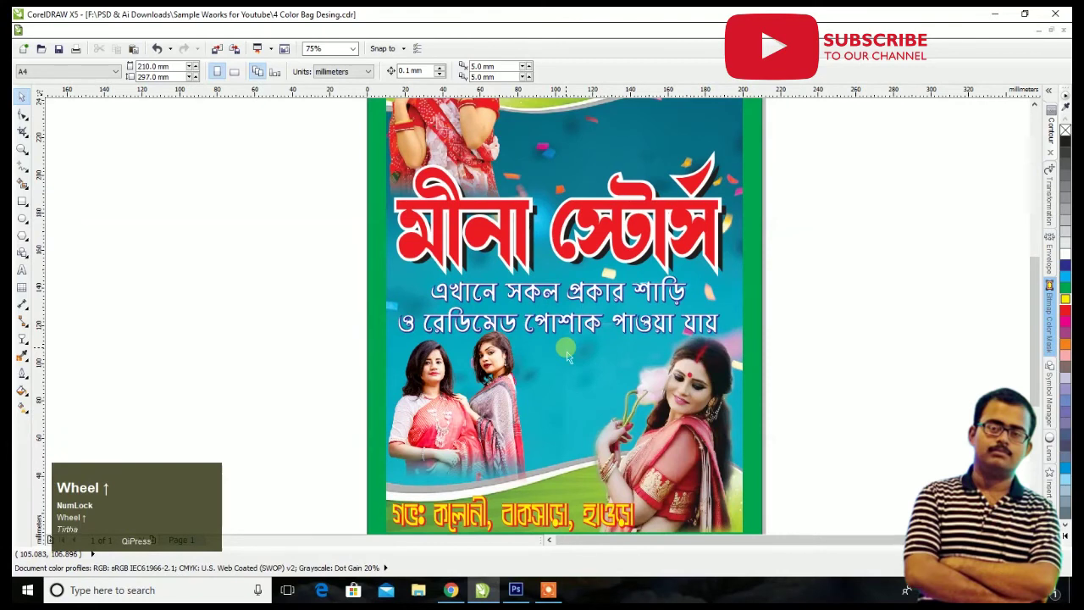
scroll(633, 341, down, 1)
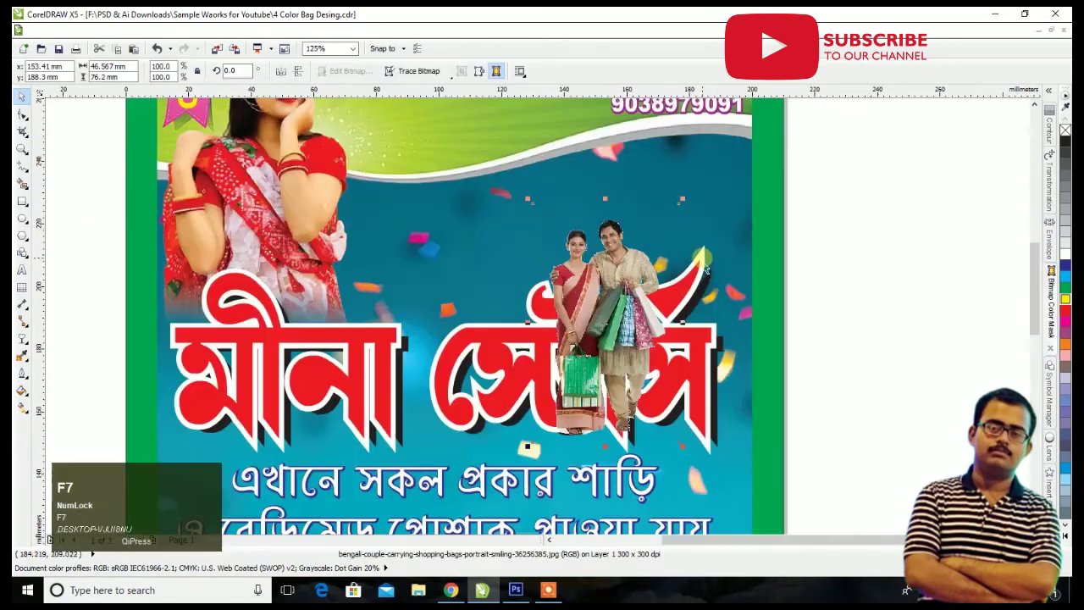
Step: Enlarge the cutout of the couple with shopping bags to about 175.3% and position it over the title's second word
scroll(604, 308, down, 1)
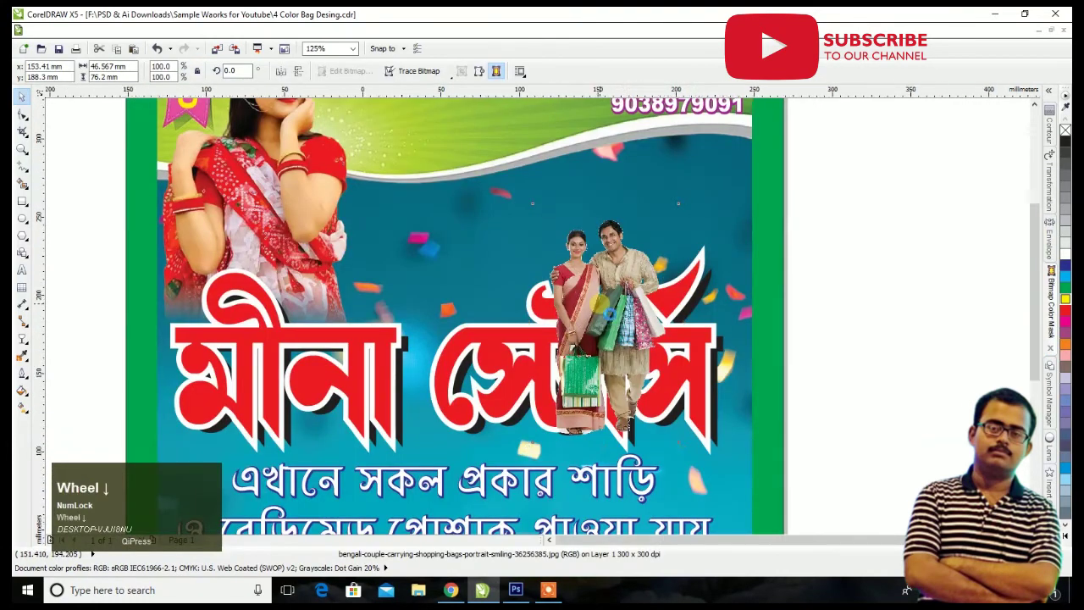
drag(644, 250, 671, 207)
drag(624, 302, 599, 294)
scroll(599, 294, up, 1)
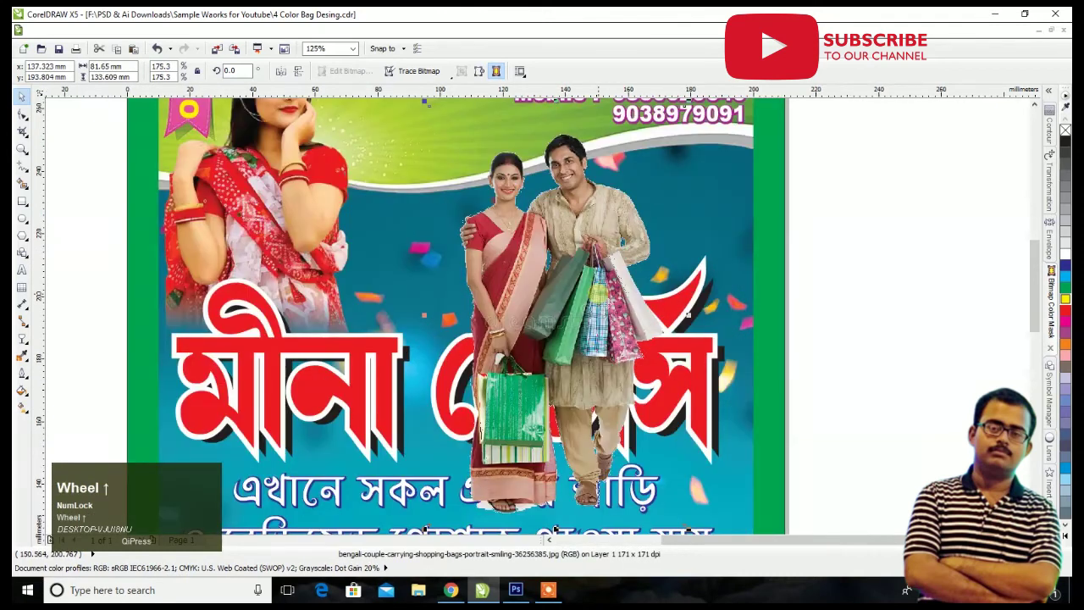
Step: Brighten the couple's picture with the Tone Curve effect, raising the curve point to X 105, Y 154
click(241, 32)
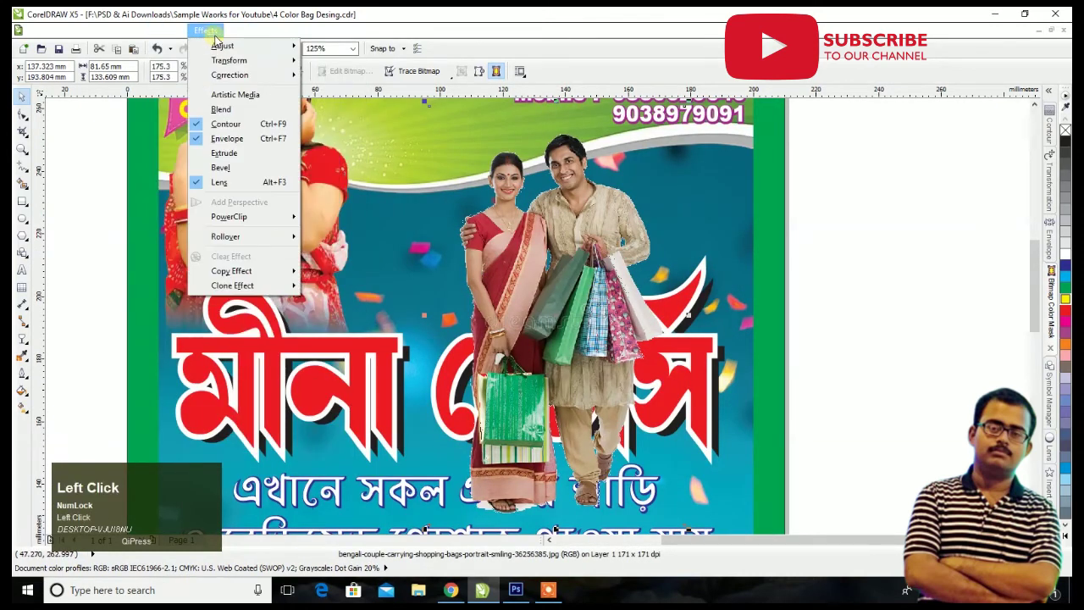
mouse_move(254, 46)
click(440, 92)
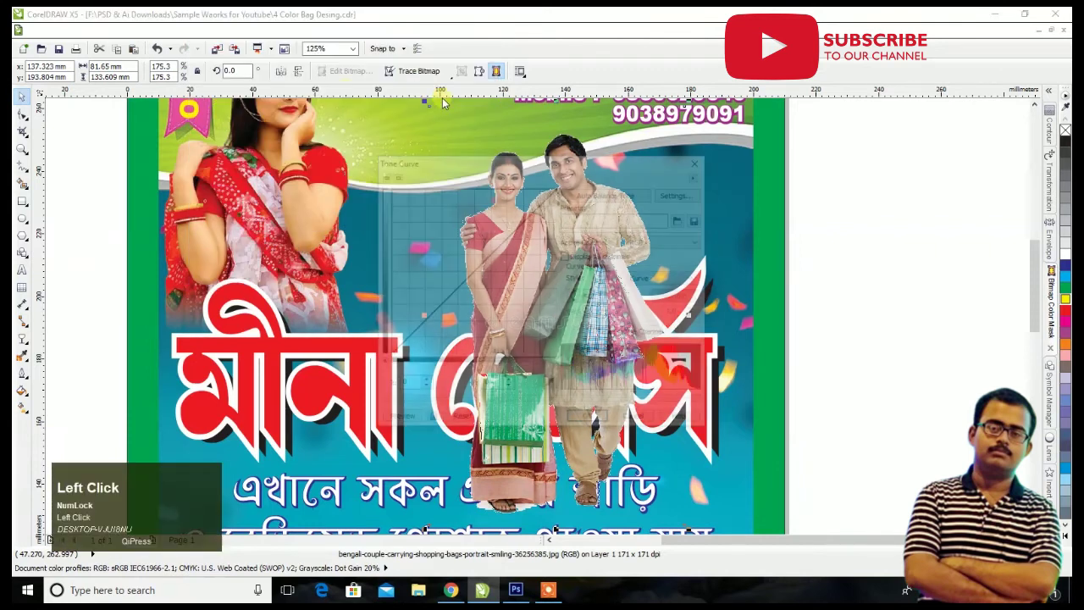
drag(593, 156, 954, 157)
click(822, 267)
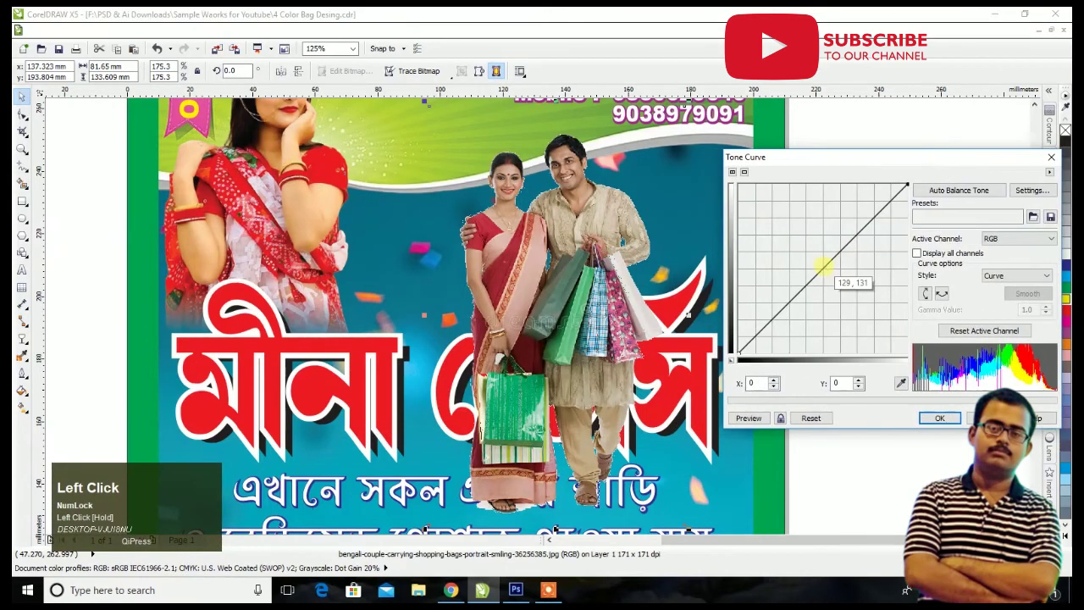
drag(821, 267, 808, 251)
click(749, 417)
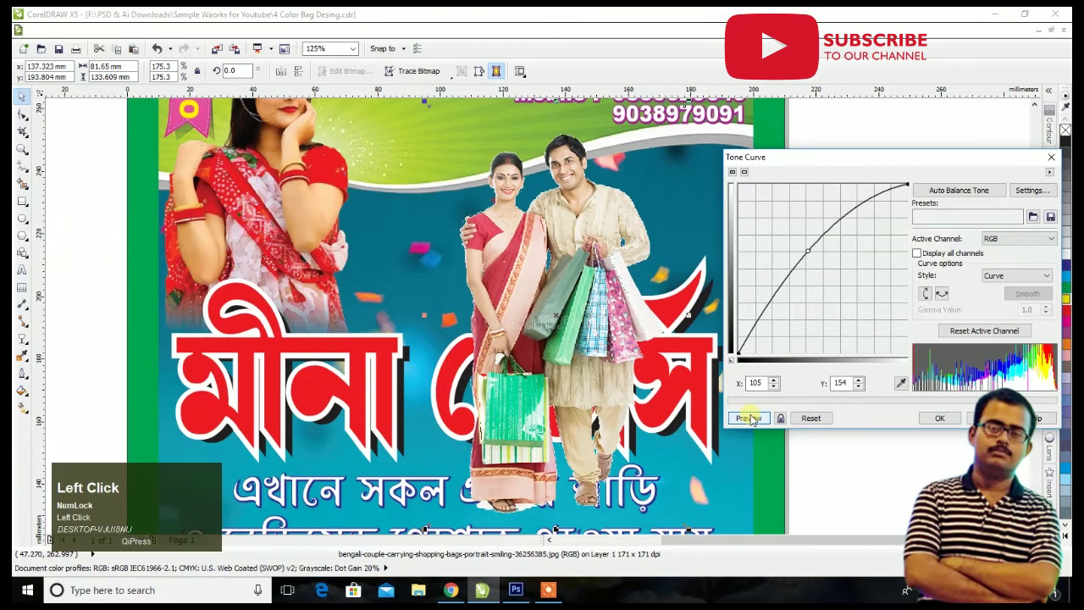
click(941, 418)
Step: Fade out the couple's lower bodies with a near-vertical linear transparency that starts at the shopping bags
click(22, 337)
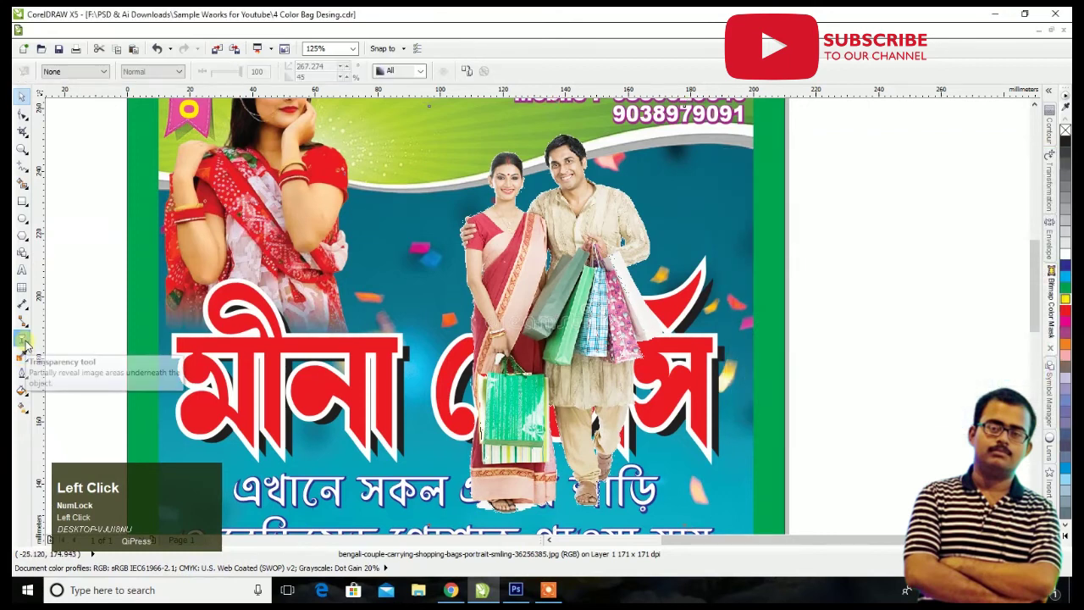
drag(549, 324, 555, 415)
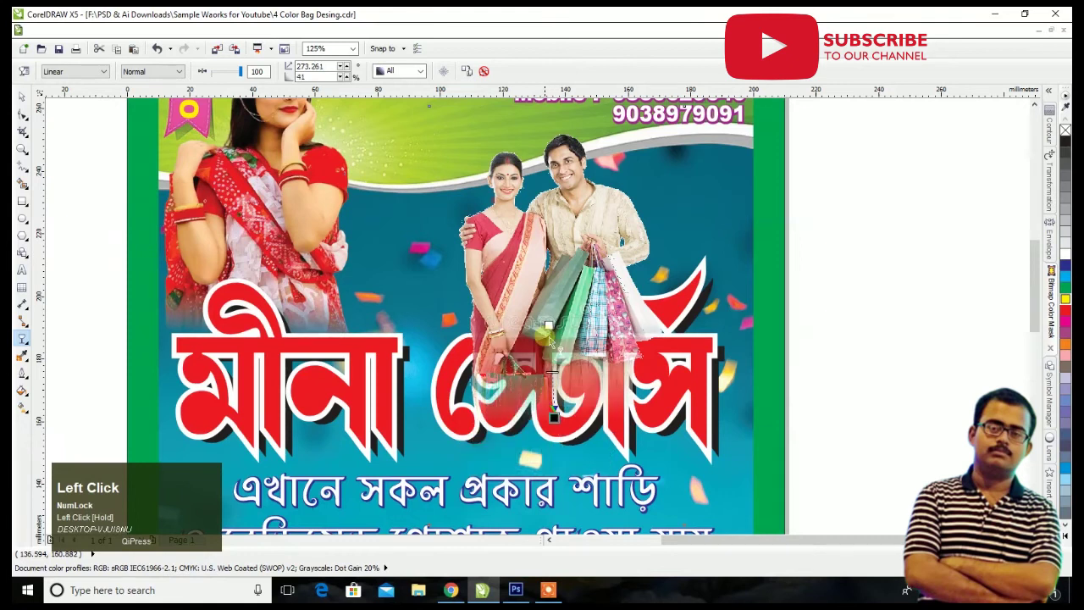
drag(549, 324, 552, 303)
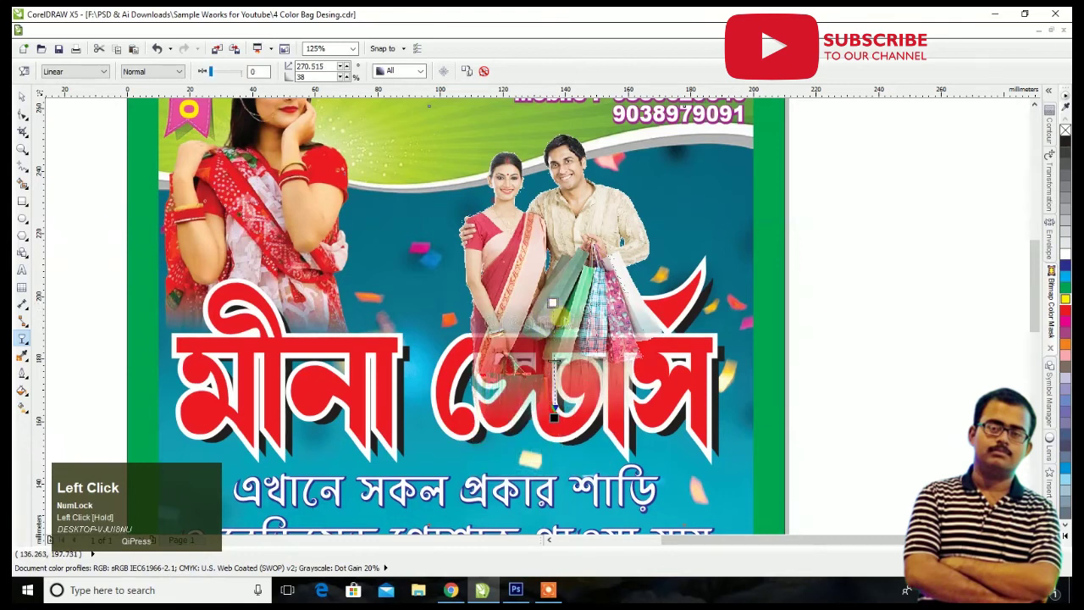
drag(553, 418, 549, 378)
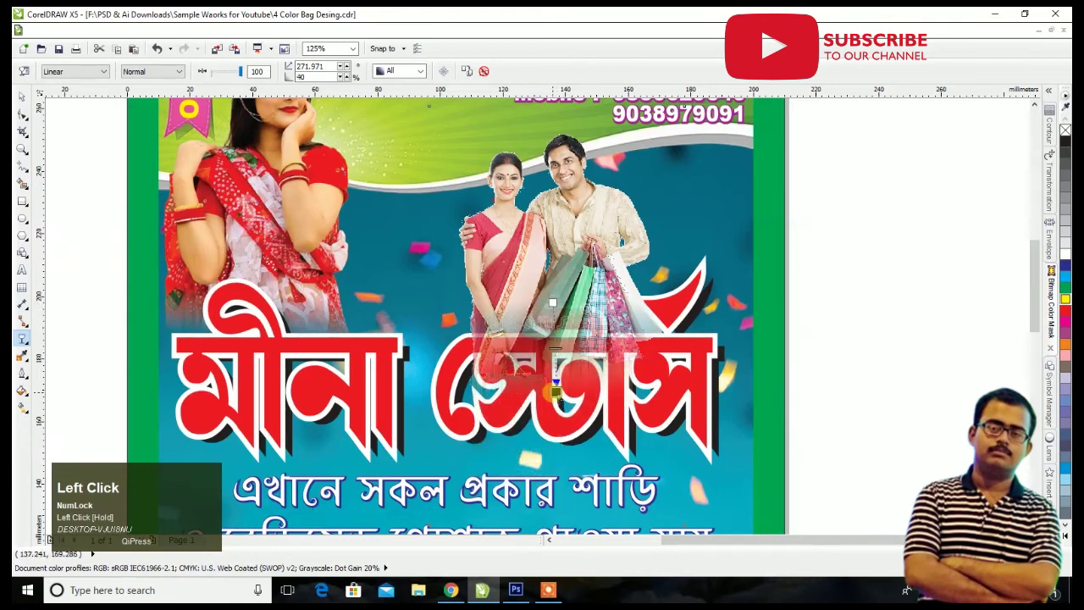
drag(549, 375, 549, 373)
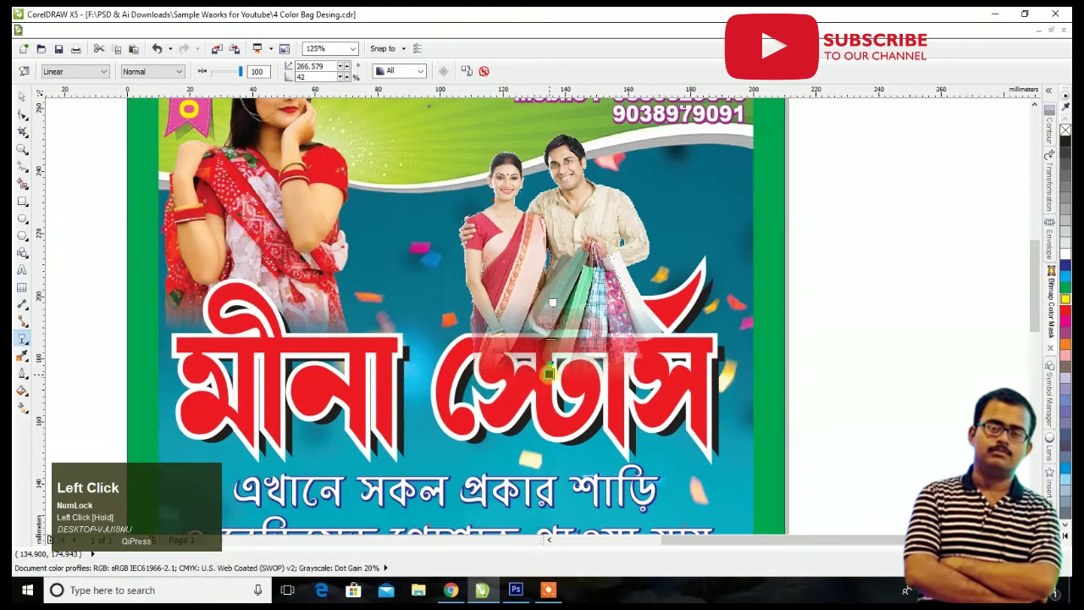
Step: Move the couple's picture slightly up and left, and bring the Bengali title in front of it
click(23, 96)
drag(605, 270, 591, 256)
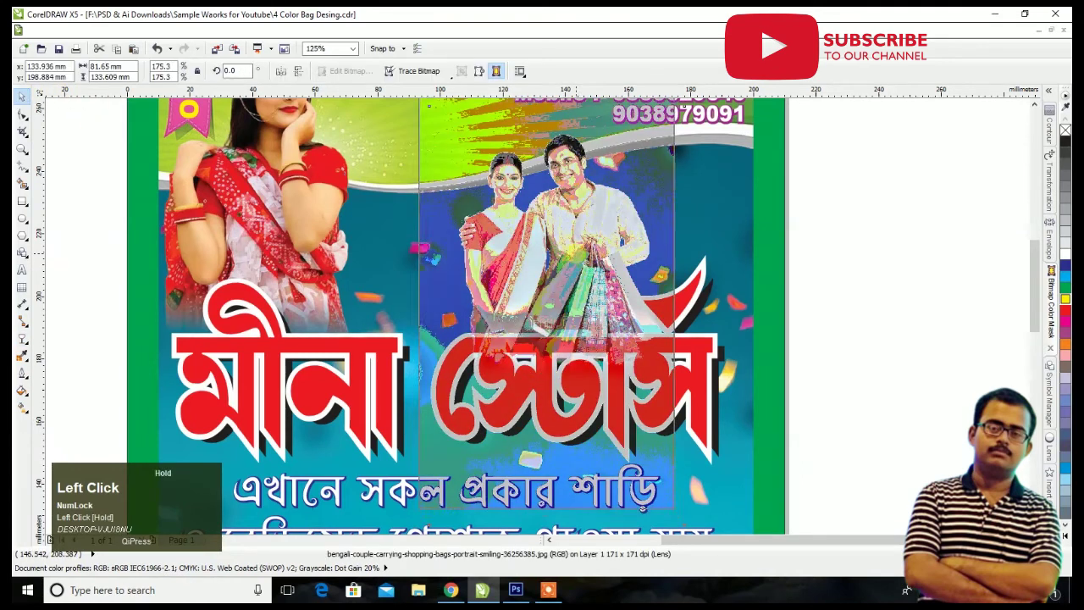
drag(859, 224, 82, 478)
key(shift+Page_Up)
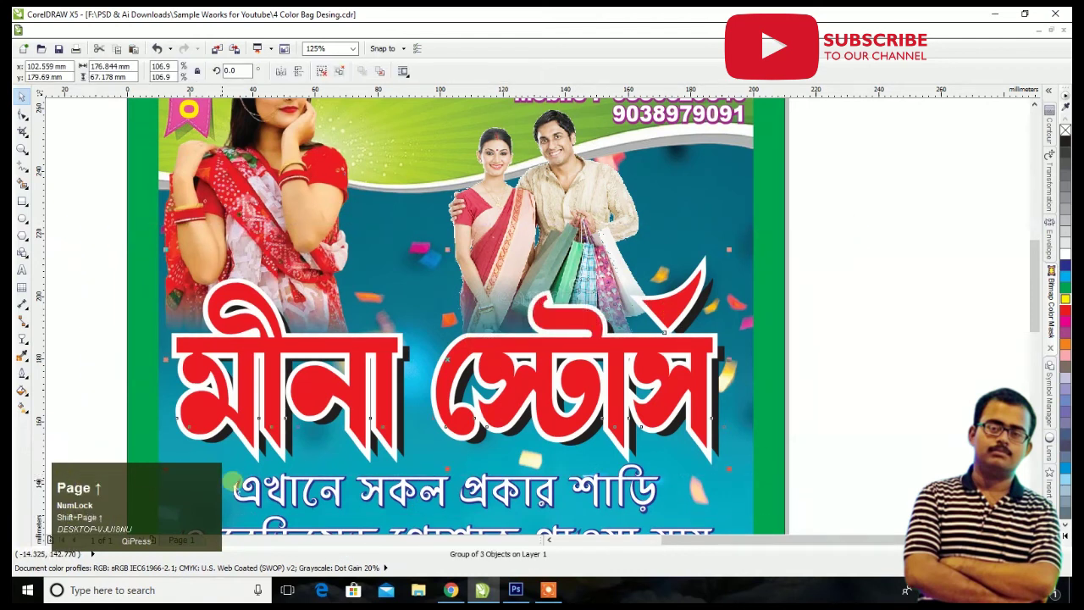
scroll(533, 409, down, 3)
click(586, 228)
scroll(559, 305, down, 3)
scroll(559, 305, up, 4)
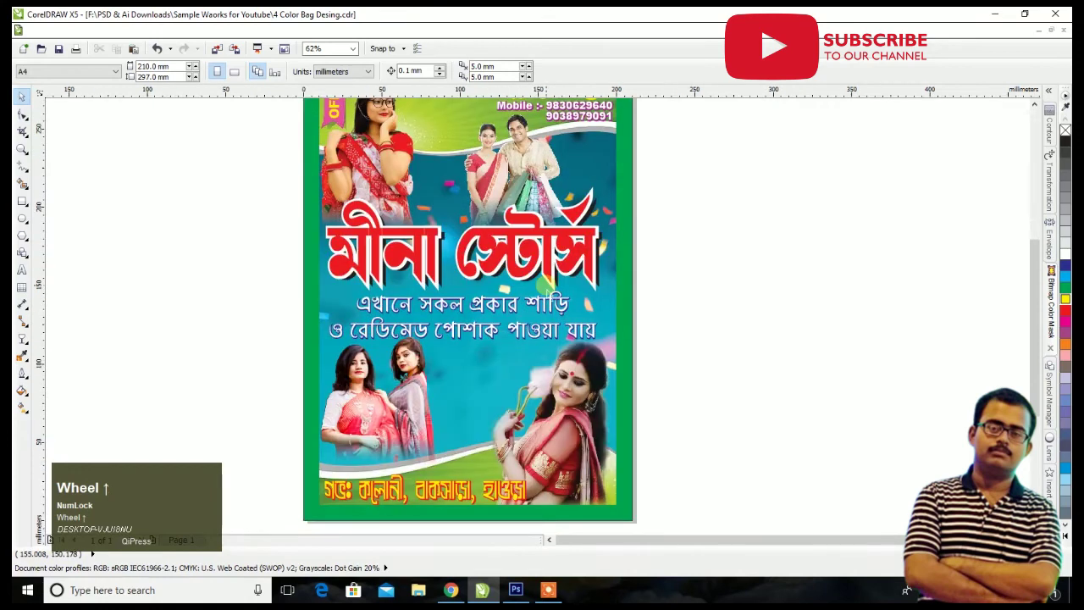
scroll(397, 411, up, 2)
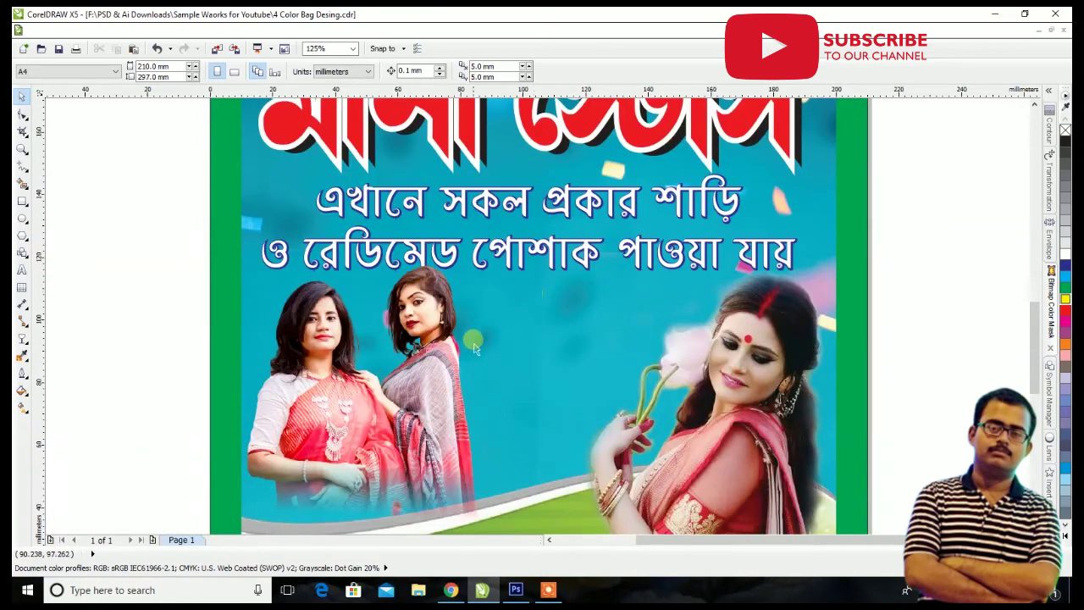
Step: Move the picture of the two women slightly left so it overlaps the green border
click(339, 436)
drag(339, 437, 321, 437)
scroll(489, 377, down, 2)
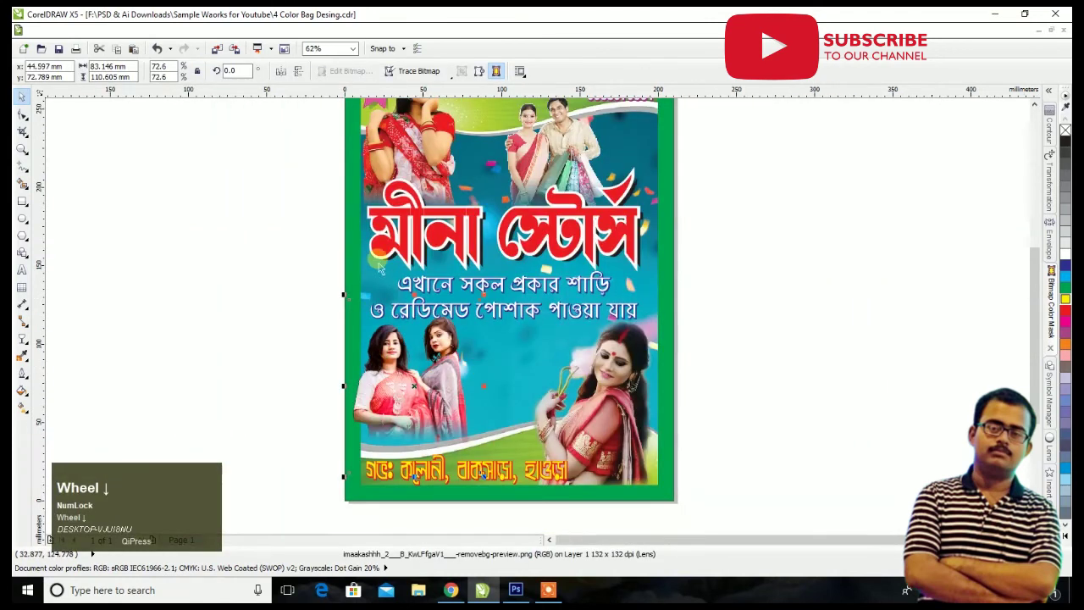
Step: Fill the green border rectangle with a radial two-colour fountain fill from green to yellow, with the mid-point at 11
click(349, 245)
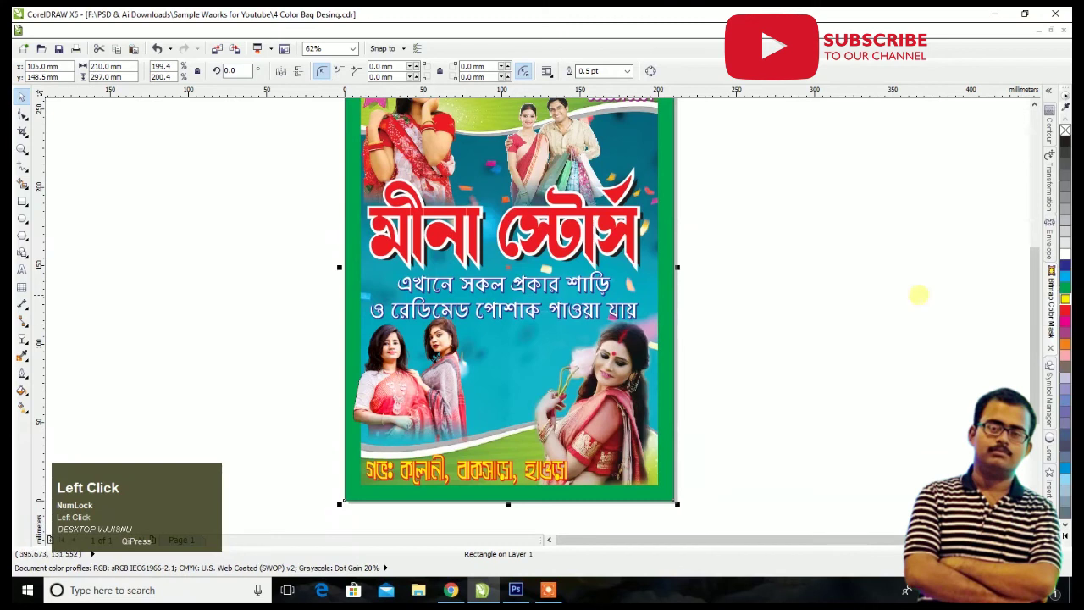
click(28, 370)
click(28, 343)
click(22, 390)
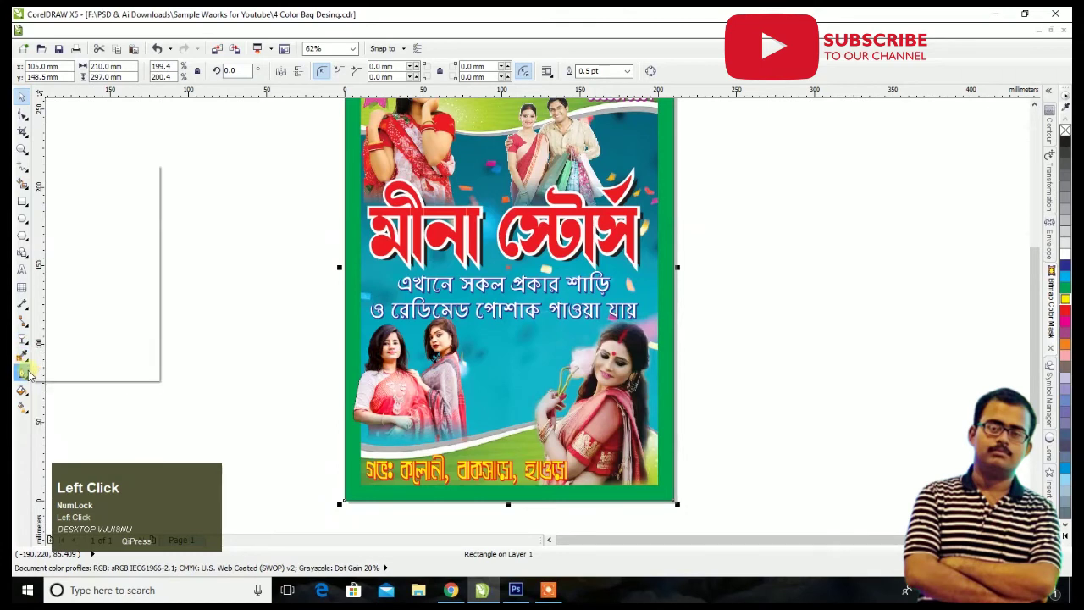
click(73, 403)
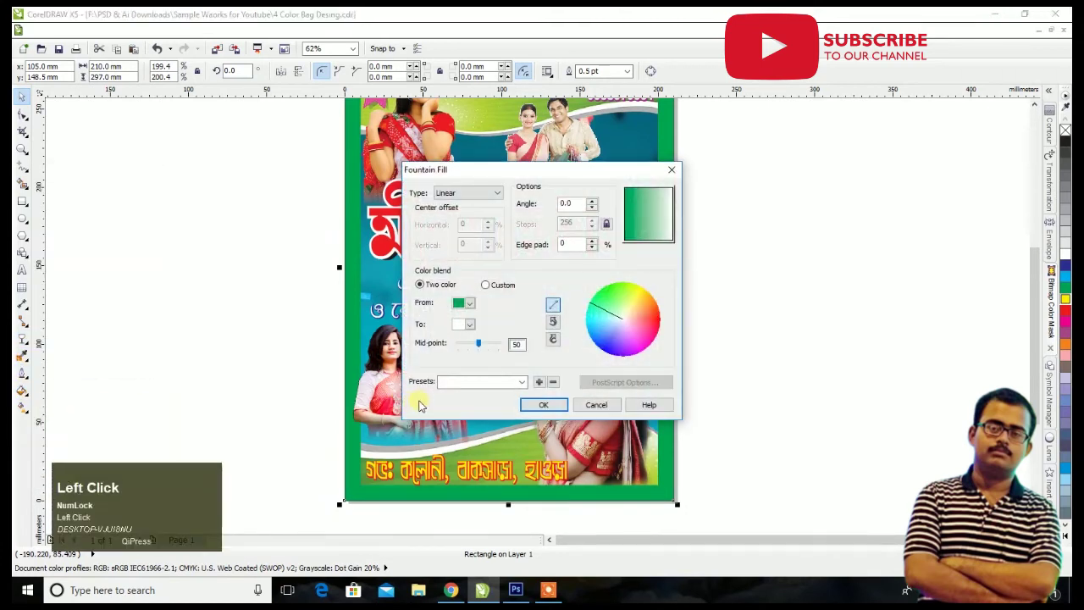
click(497, 193)
click(467, 210)
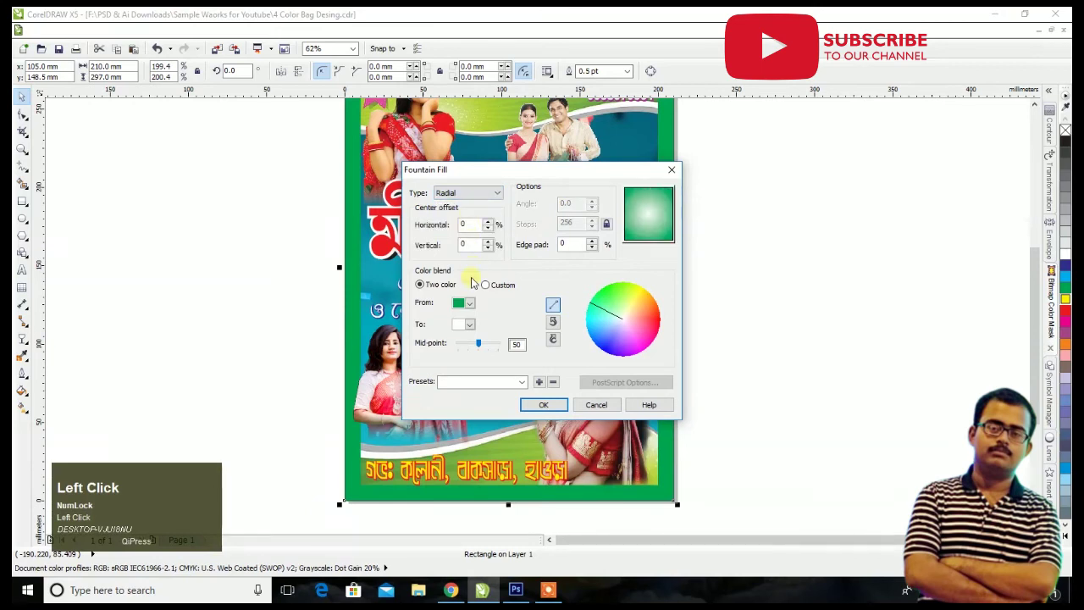
click(469, 324)
click(477, 353)
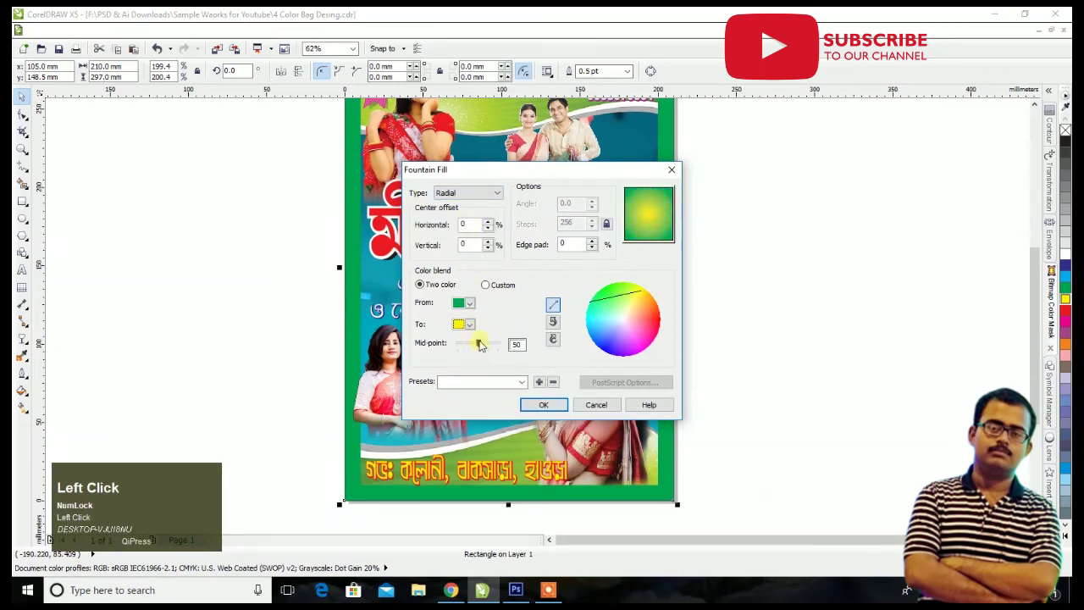
drag(480, 344, 460, 345)
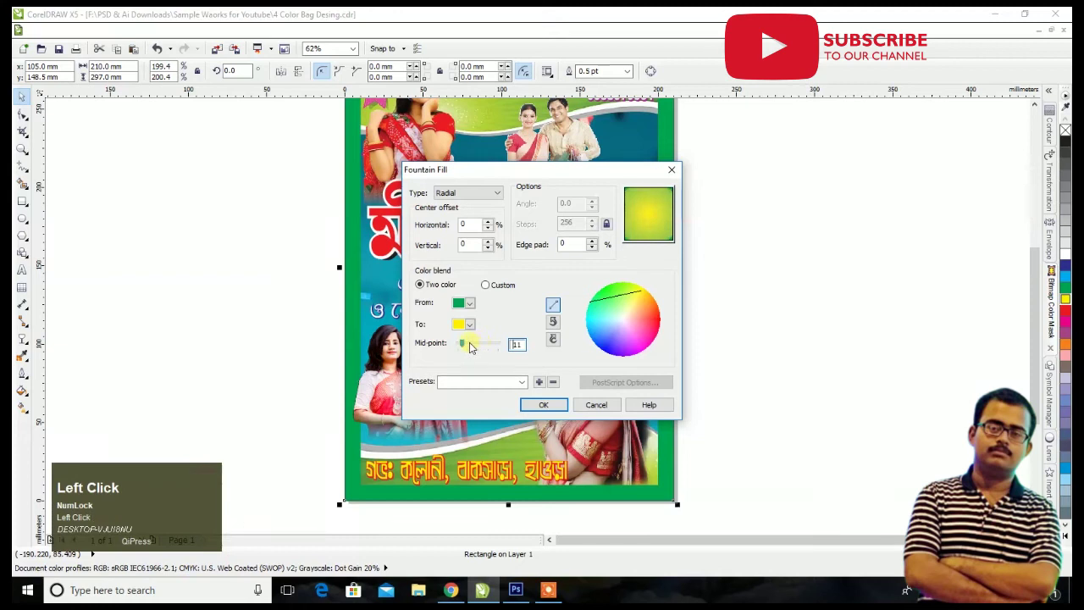
click(554, 407)
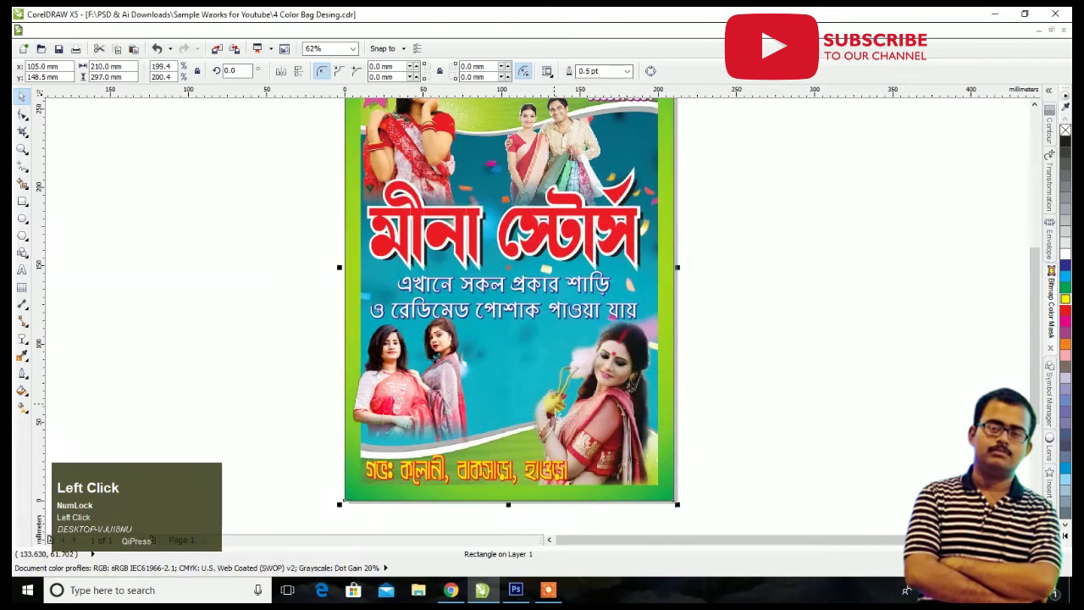
Step: Examine the bag's new gradient border in the whole design and check the size of the background poster picture
scroll(559, 390, down, 2)
scroll(575, 322, up, 2)
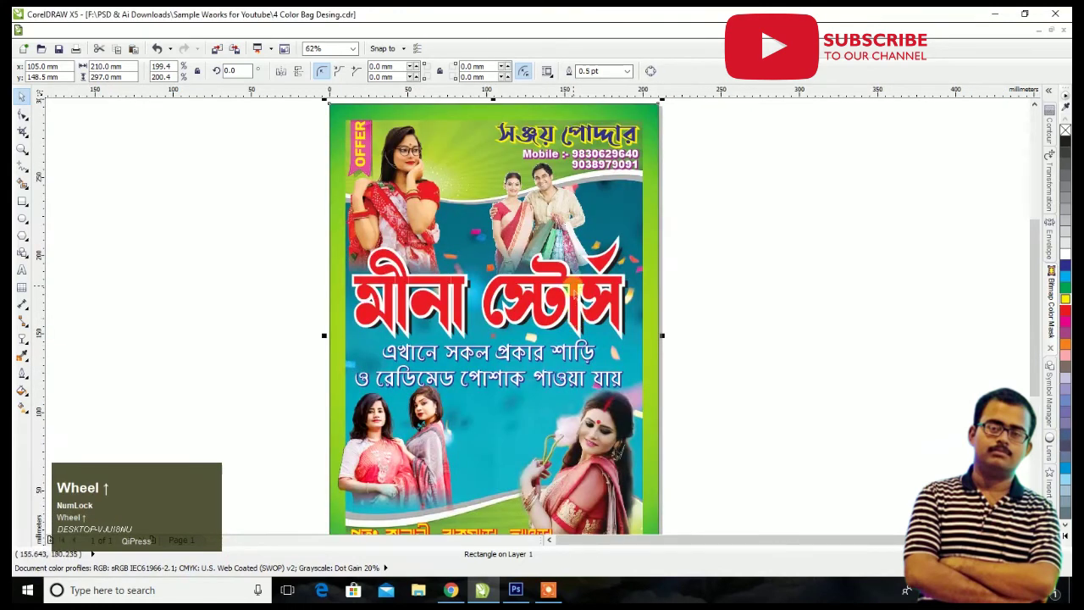
click(23, 99)
click(743, 307)
scroll(724, 314, down, 1)
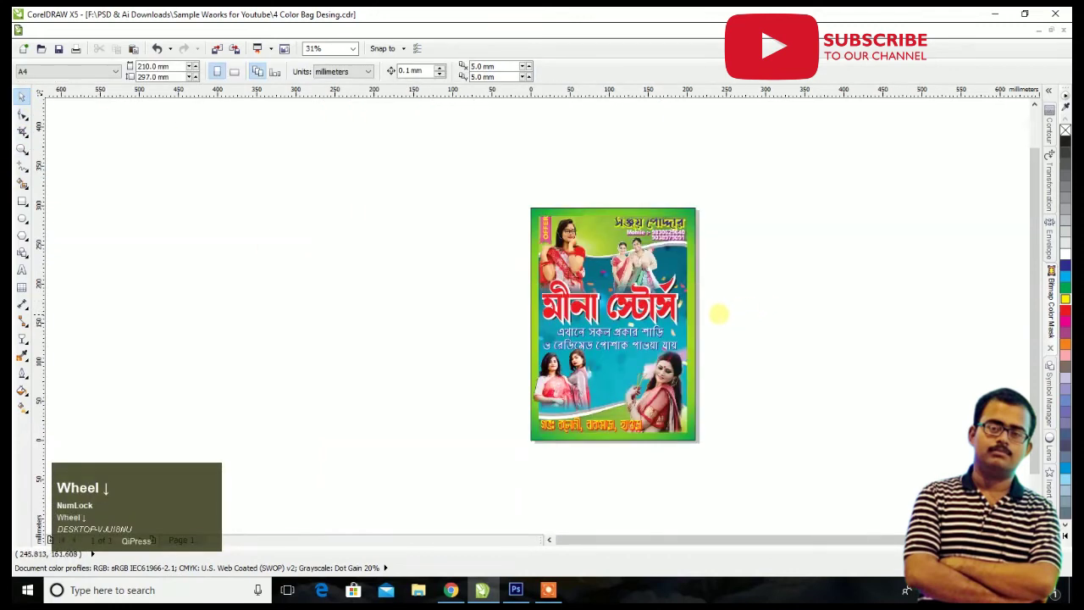
scroll(709, 271, up, 1)
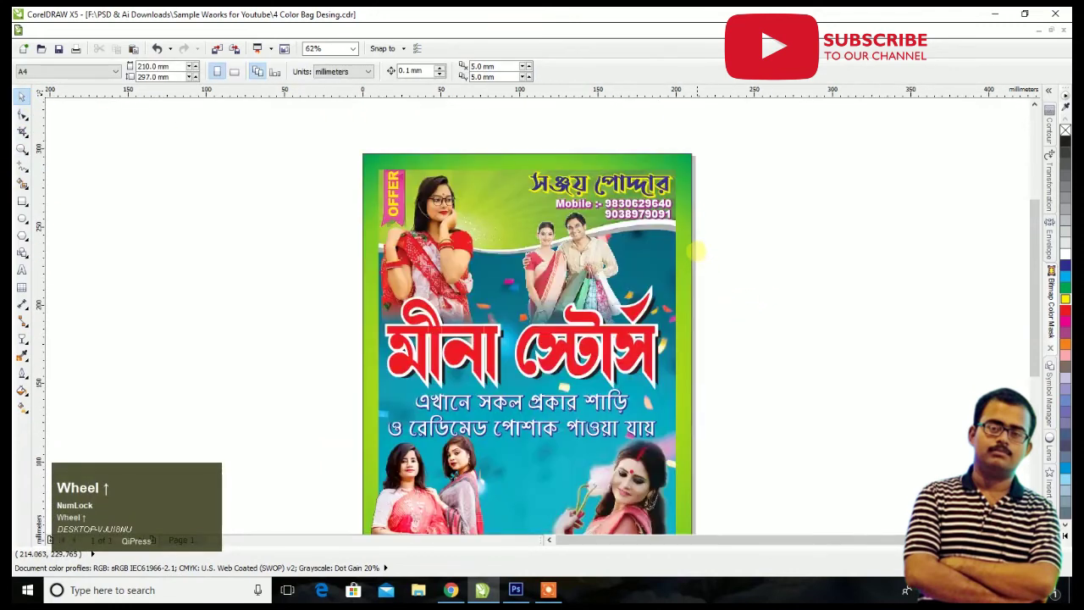
scroll(512, 189, up, 1)
click(503, 187)
scroll(503, 188, down, 1)
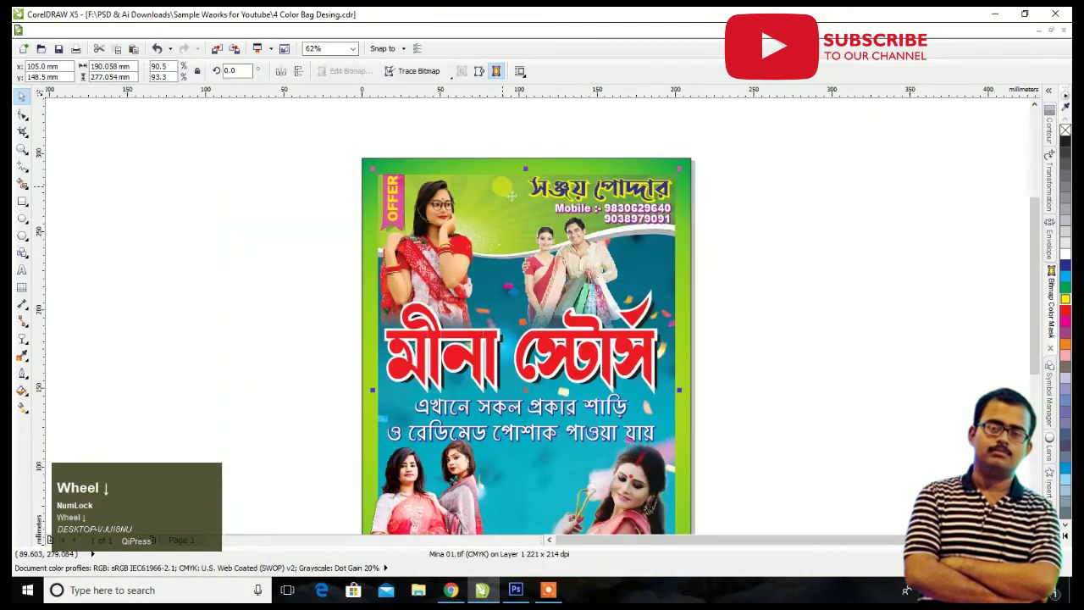
click(855, 198)
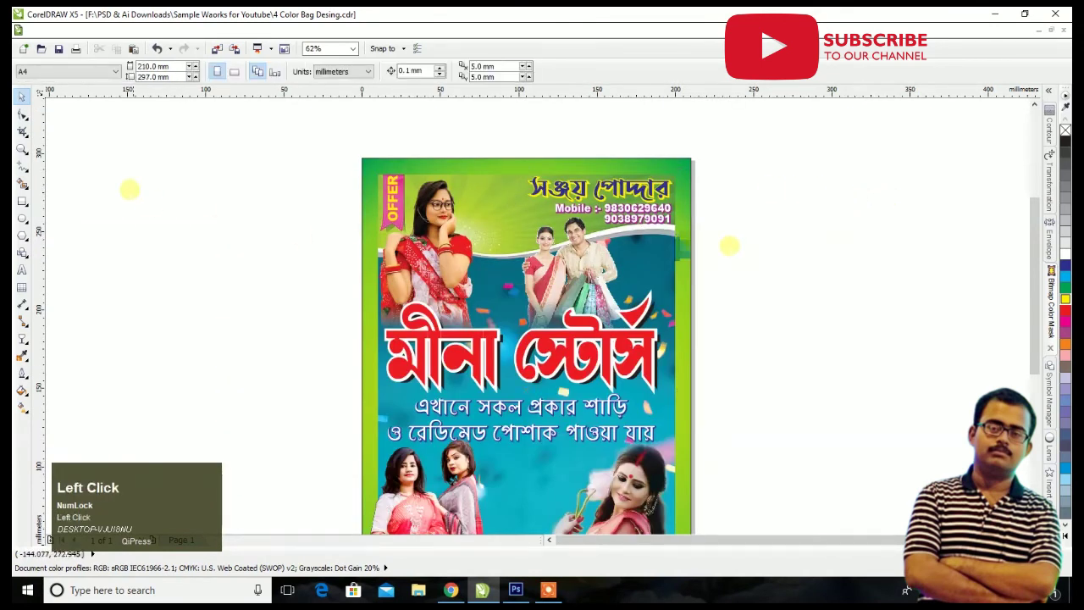
Step: Draw a rectangle beside the bag and set its size to 190 mm wide by 227 mm high
drag(750, 161, 929, 398)
click(22, 96)
click(194, 235)
click(503, 190)
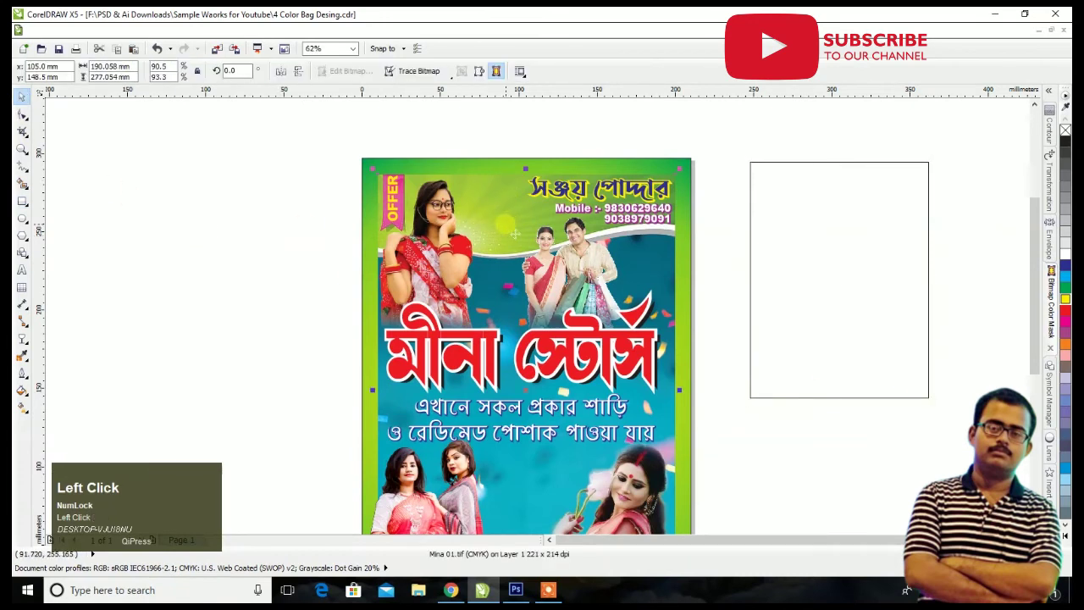
click(751, 222)
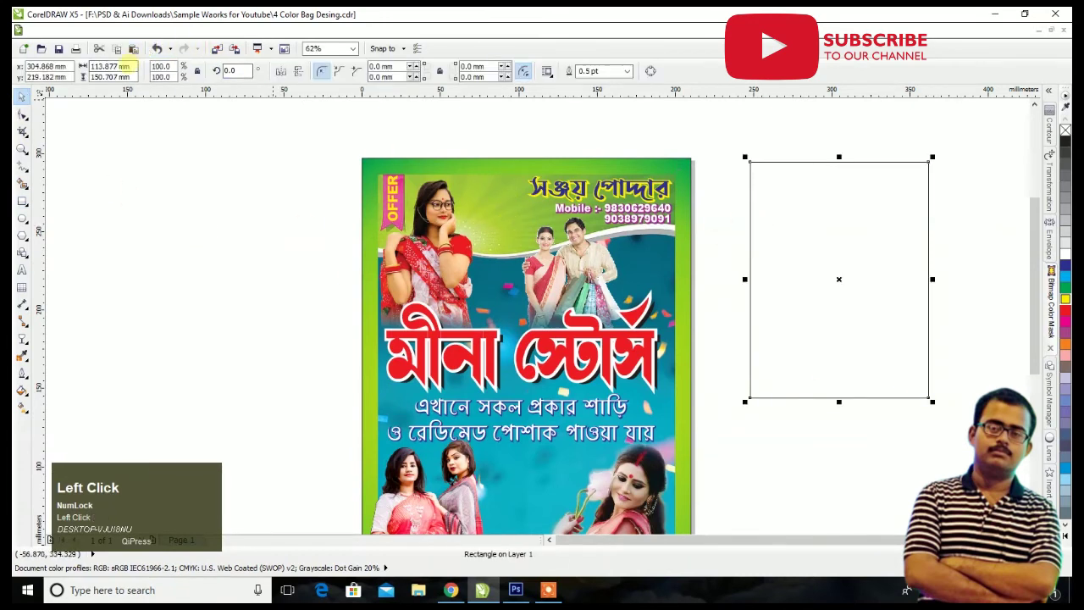
key(Tab)
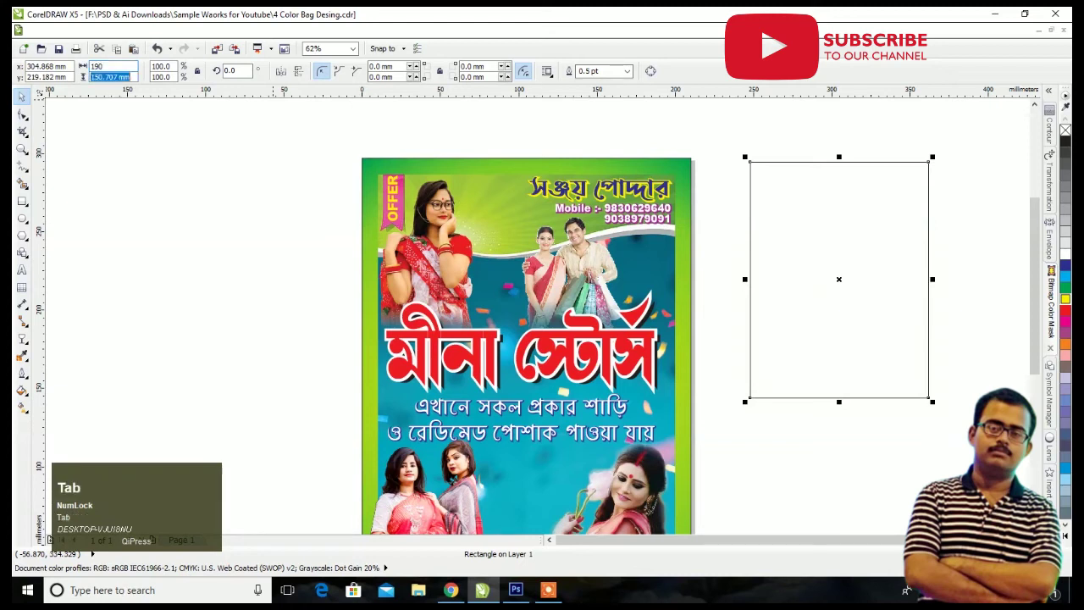
text(227)
key(Return)
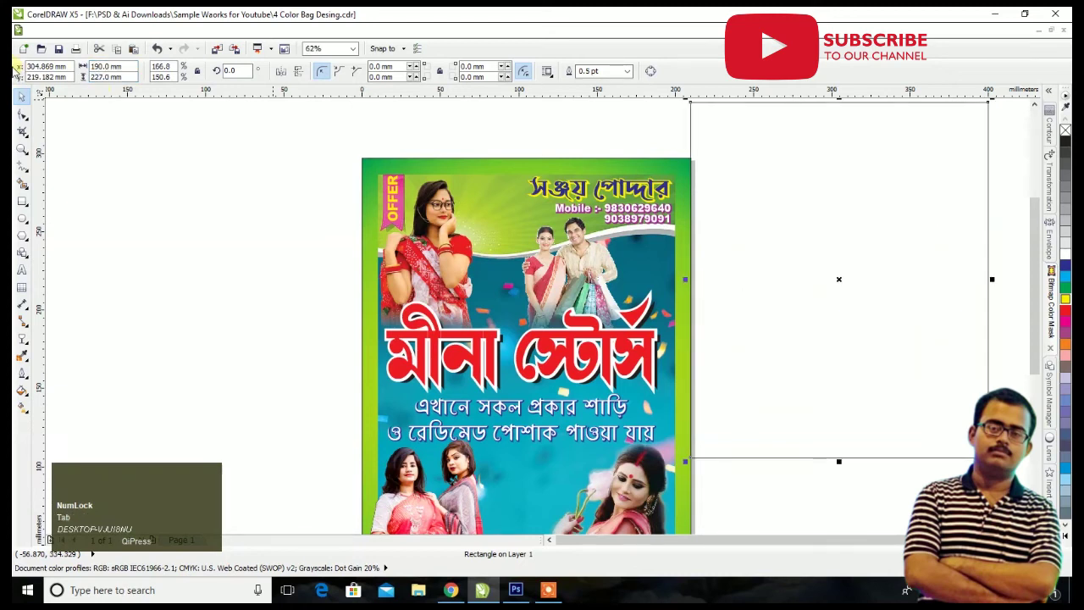
Step: Set the new rectangle's height to 277 mm and centre it on the page
click(488, 210)
click(753, 212)
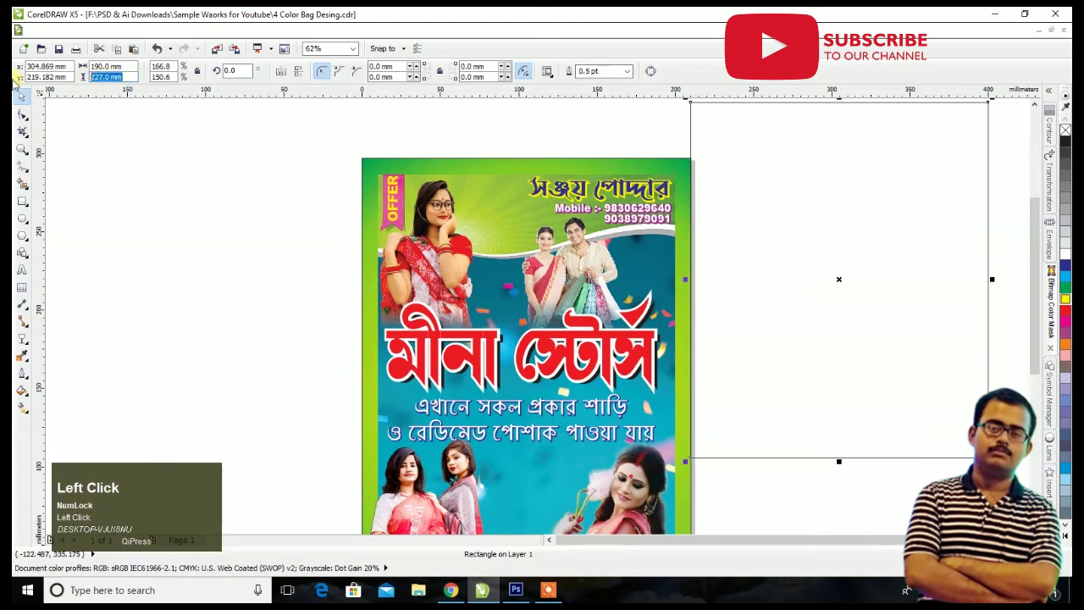
key(Return)
key(p)
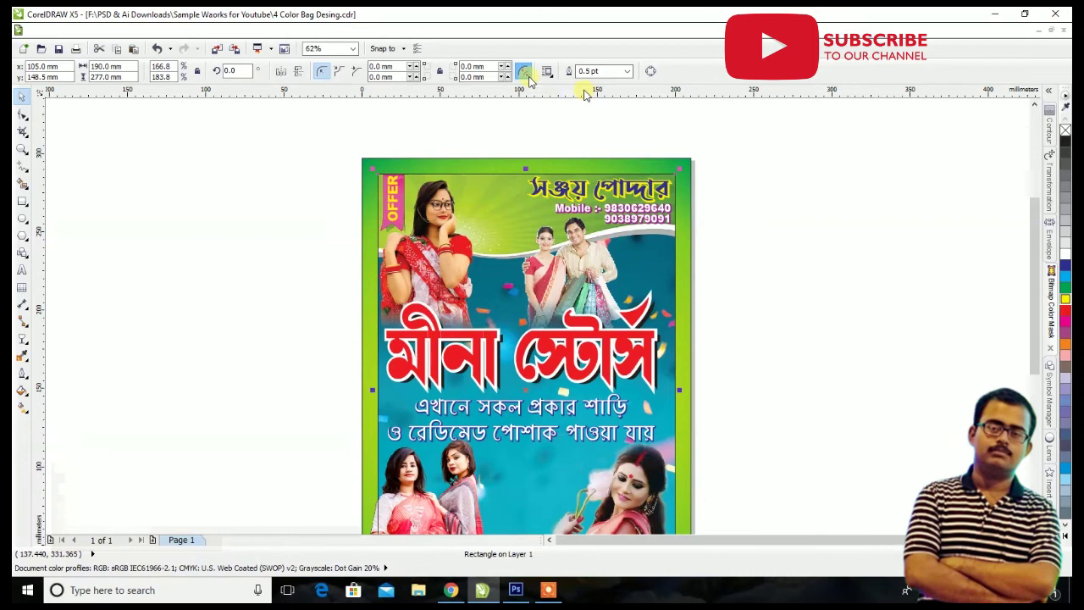
Step: Give the frame rectangle around the poster a white outline 6 pt wide
click(626, 71)
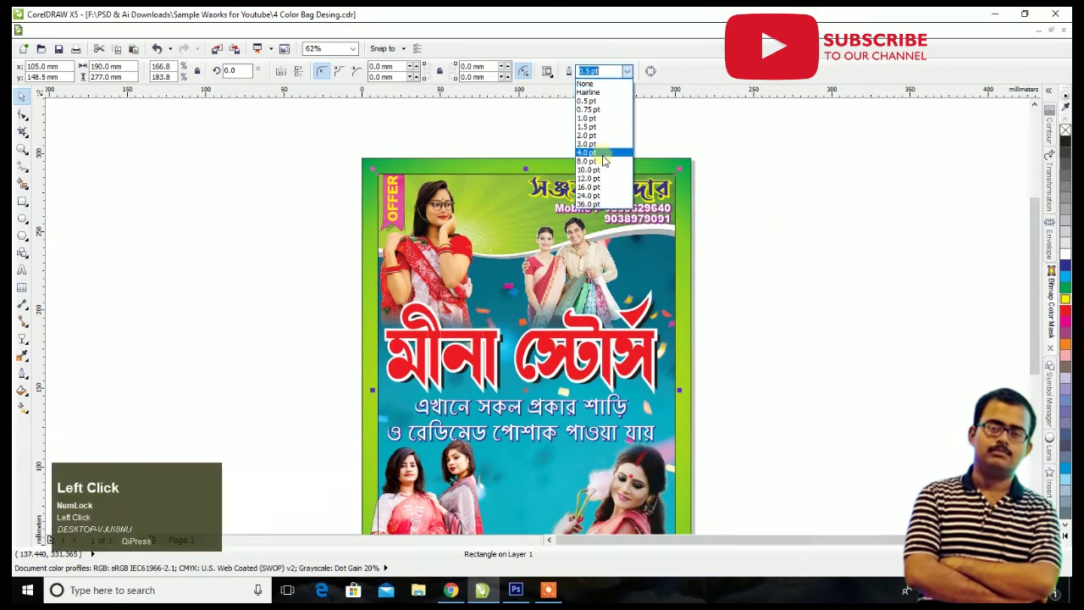
click(603, 162)
click(597, 71)
click(591, 152)
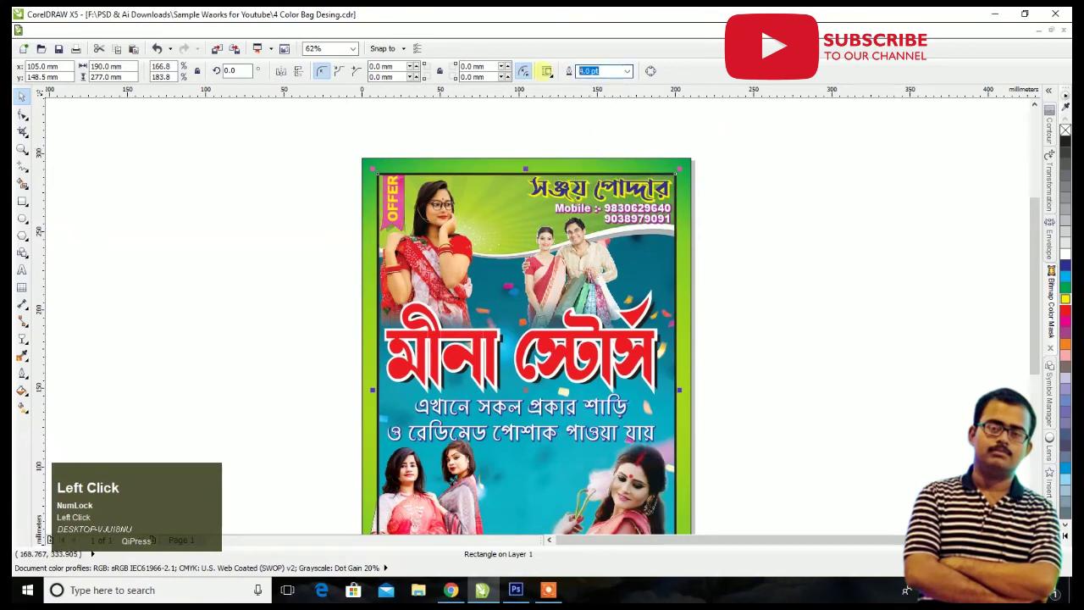
text(6)
key(Return)
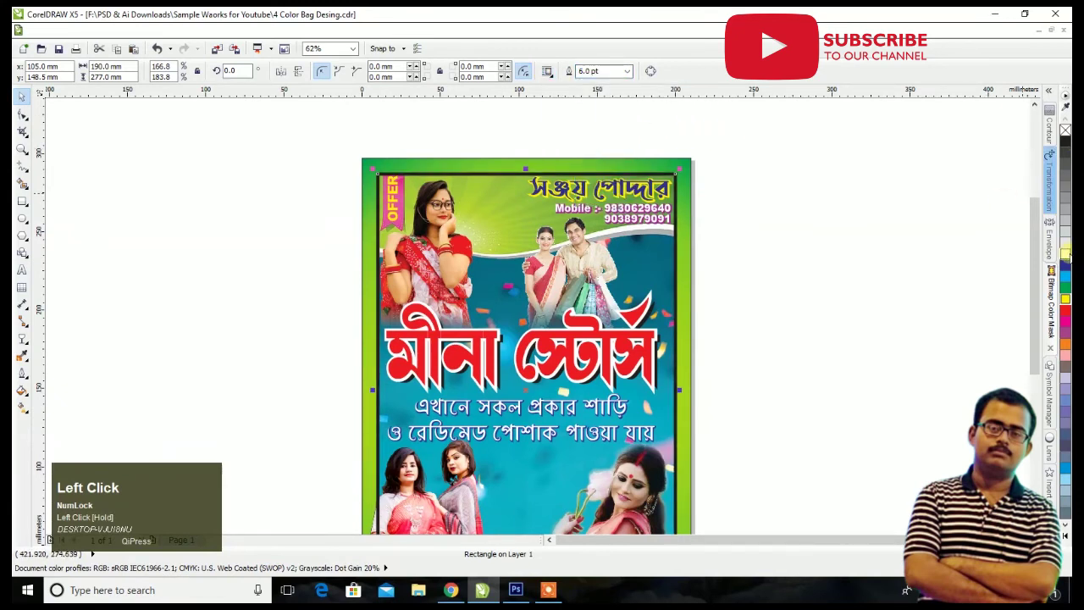
right_click(1066, 252)
scroll(591, 259, down, 1)
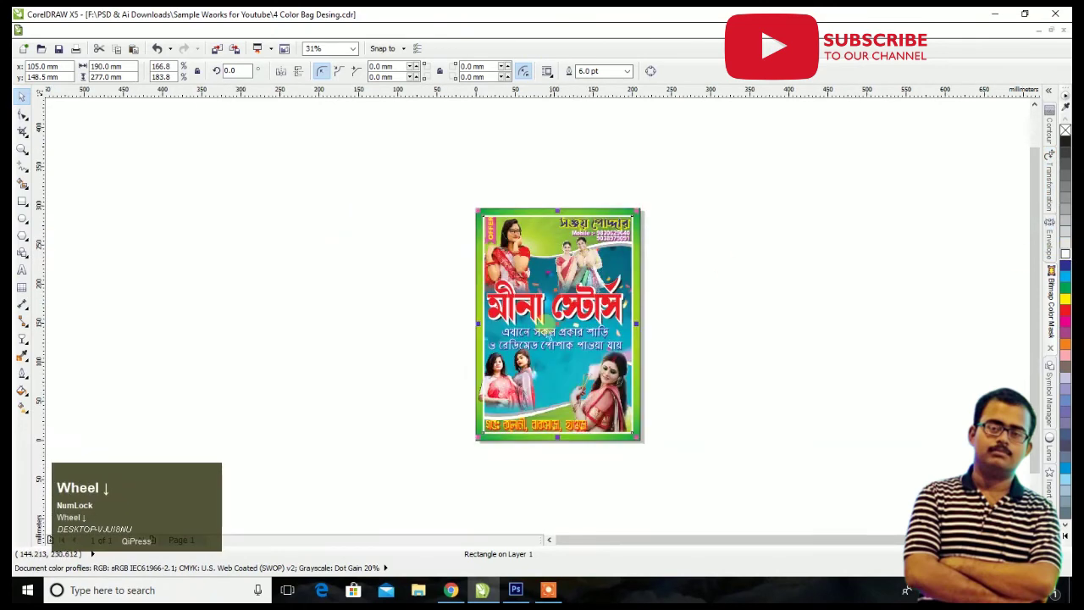
Step: Inspect where the arm in the two women's picture crosses the white frame, and select that picture
scroll(515, 371, up, 1)
drag(348, 326, 662, 501)
click(529, 437)
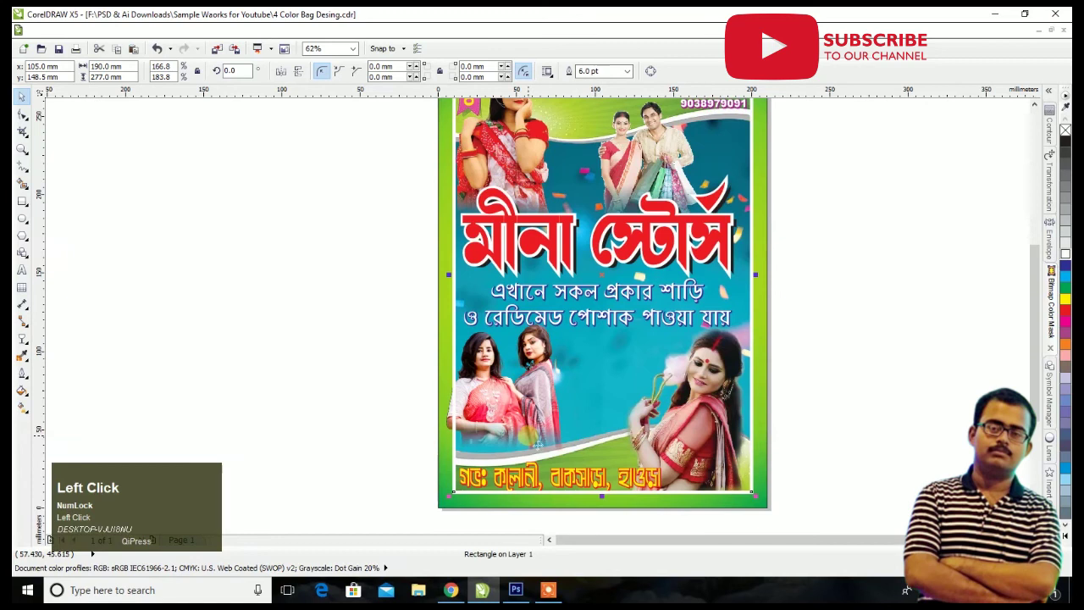
scroll(432, 427, up, 2)
click(514, 417)
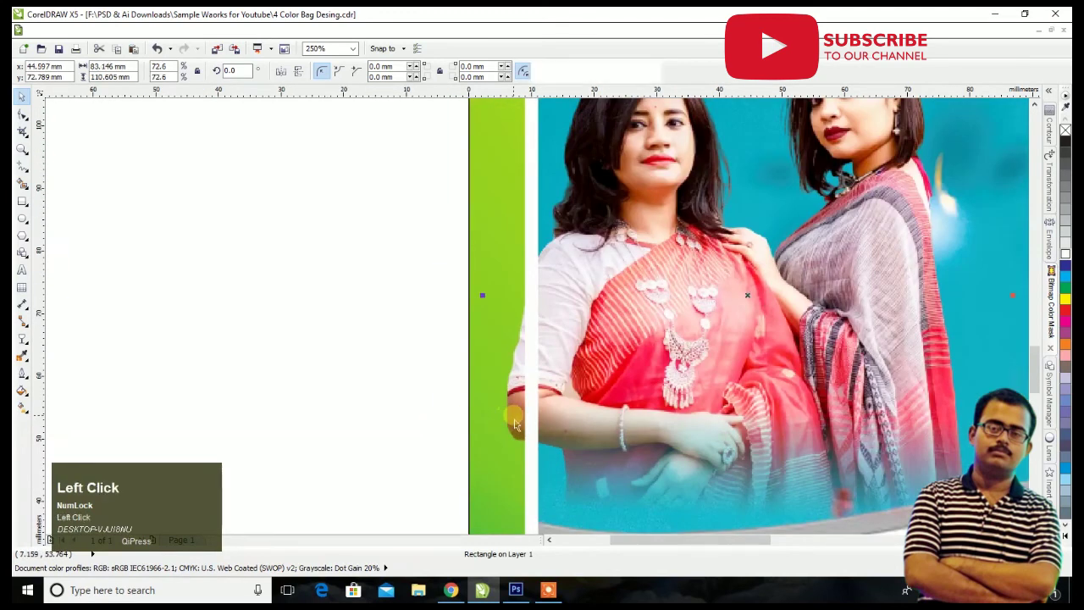
scroll(518, 423, down, 2)
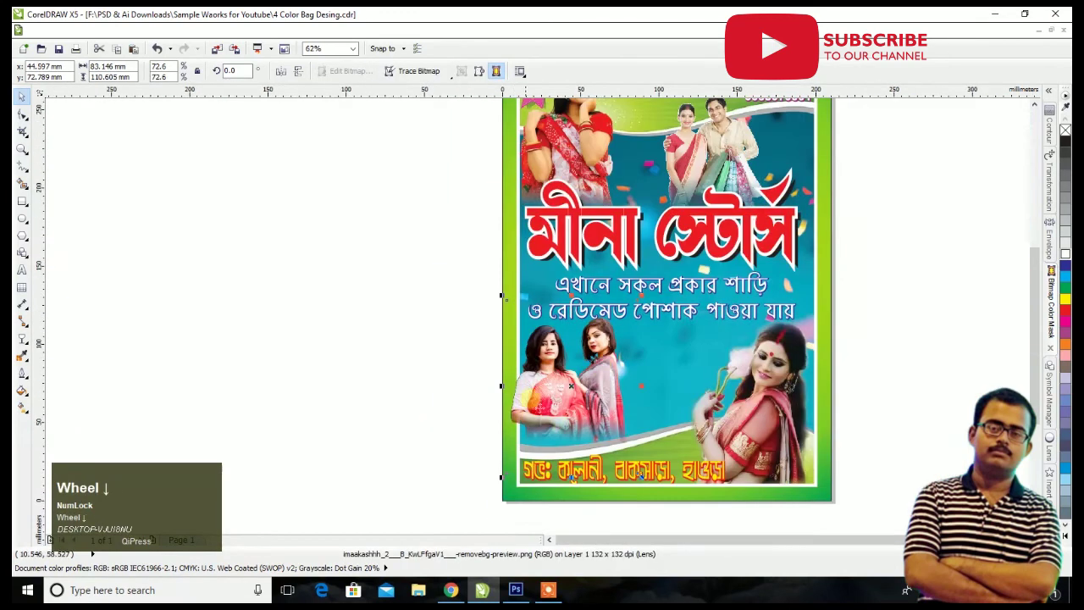
Step: Examine the upper part of the white frame and the outlined lettering of the mobile number lines up close
scroll(825, 377, down, 1)
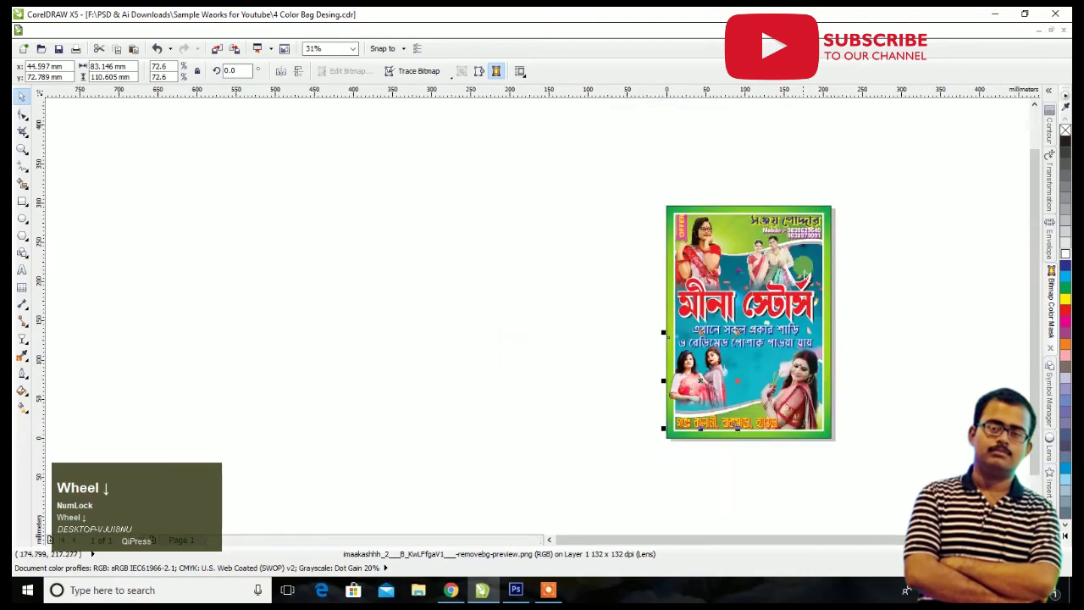
scroll(801, 241, up, 2)
click(439, 123)
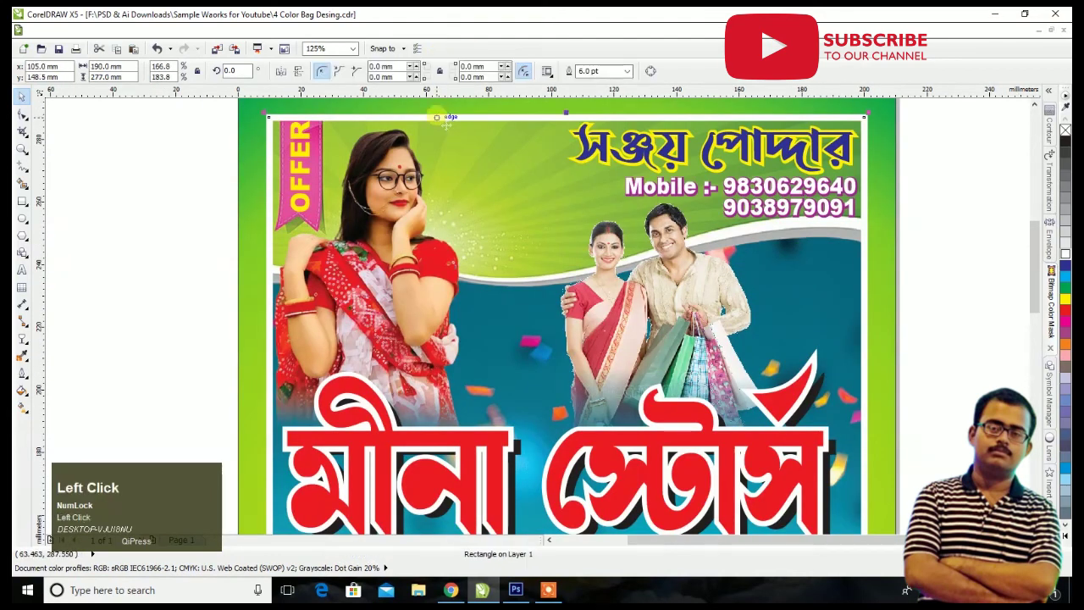
scroll(774, 182, up, 1)
click(773, 193)
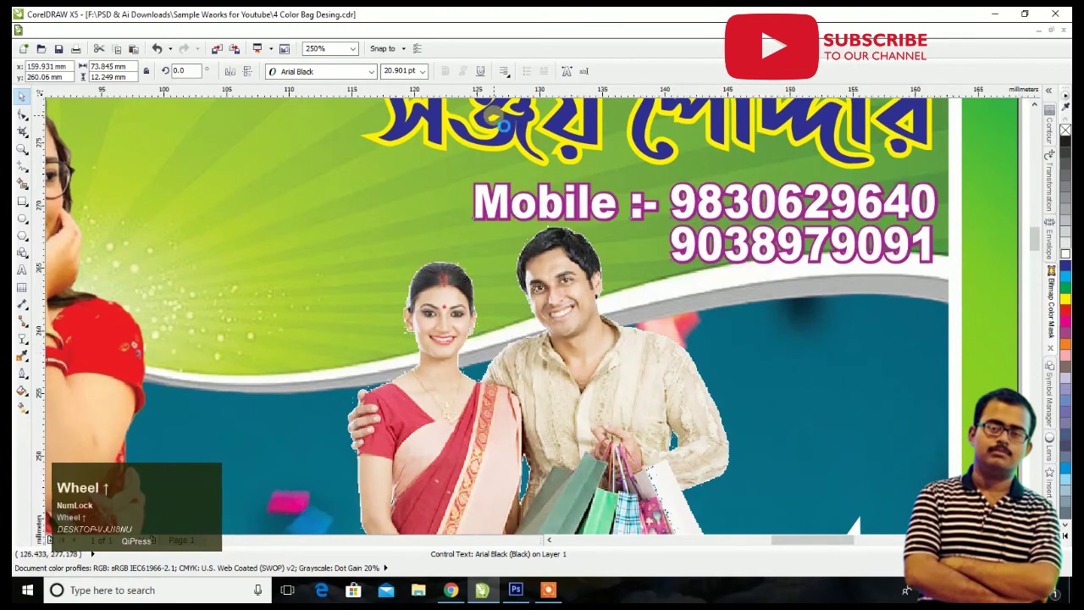
scroll(465, 214, up, 1)
scroll(453, 235, up, 1)
click(476, 271)
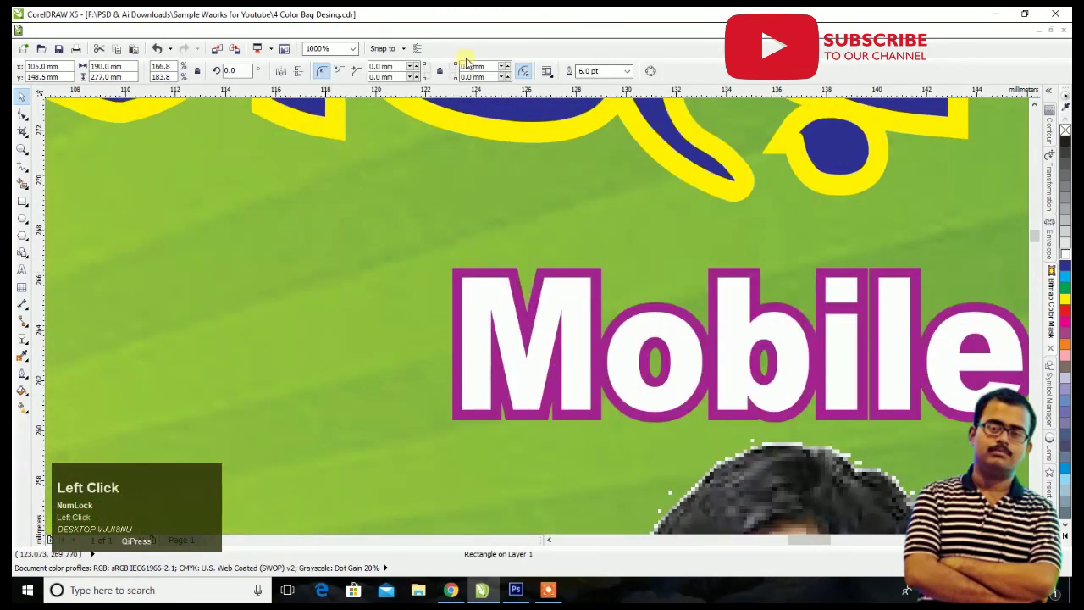
scroll(466, 259, up, 2)
click(416, 300)
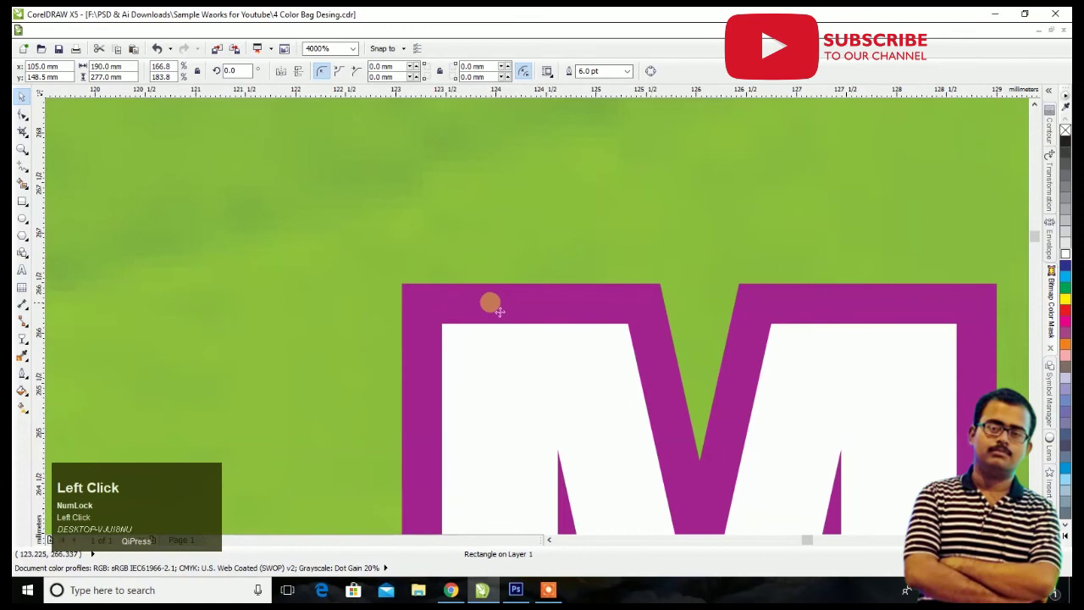
scroll(491, 311, down, 6)
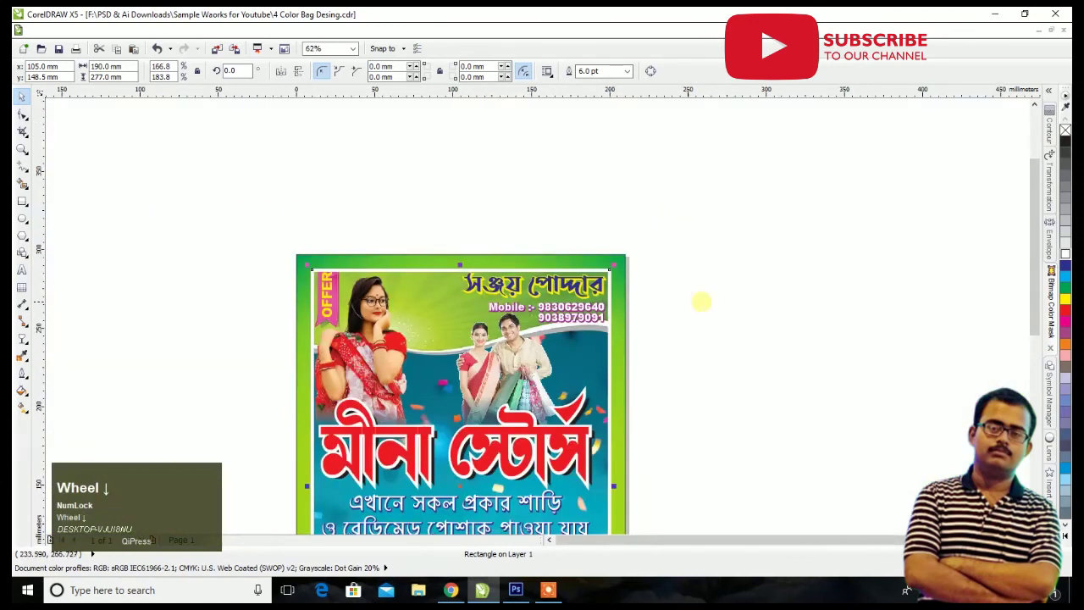
click(642, 336)
scroll(593, 312, up, 5)
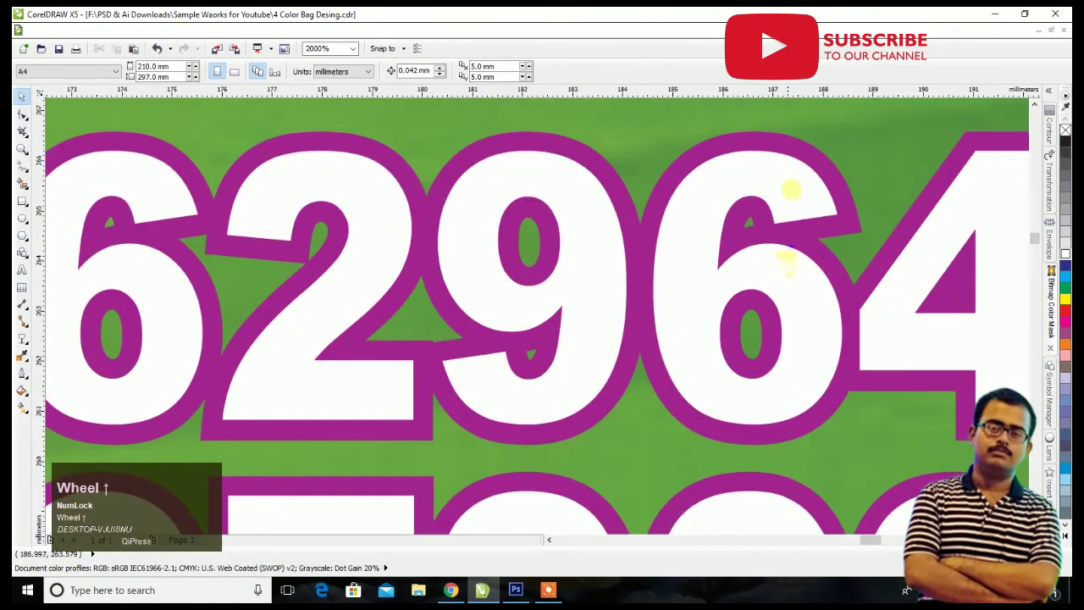
click(482, 143)
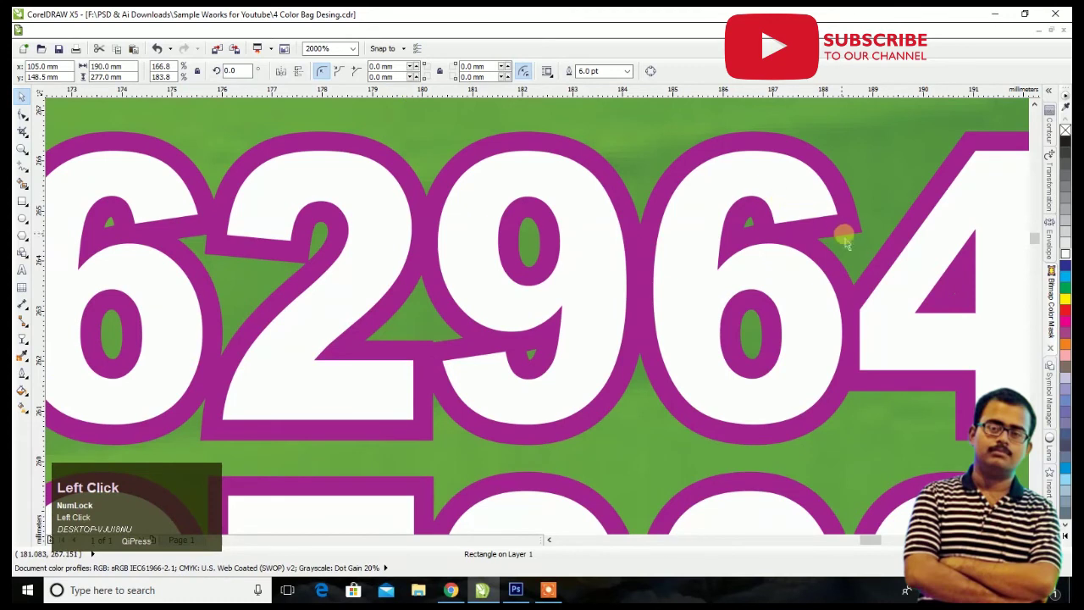
scroll(551, 155, down, 4)
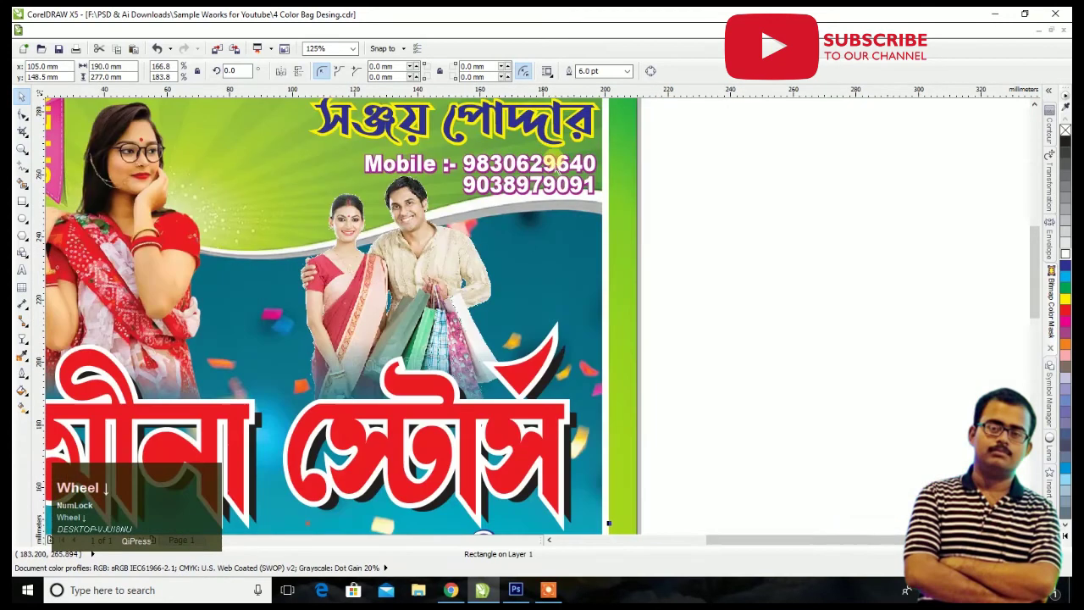
Step: Set the contour offset around the mobile number lines to 0.6 mm, leaving the text at its place below the name
click(529, 168)
drag(529, 168, 744, 183)
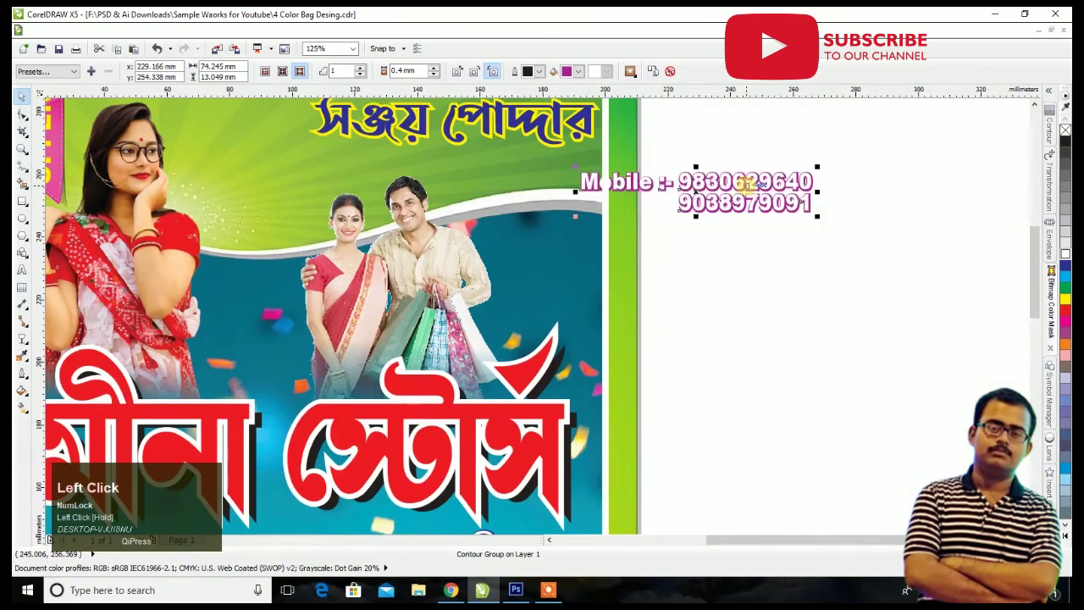
key(ctrl+z)
click(405, 70)
text(0.6)
key(Return)
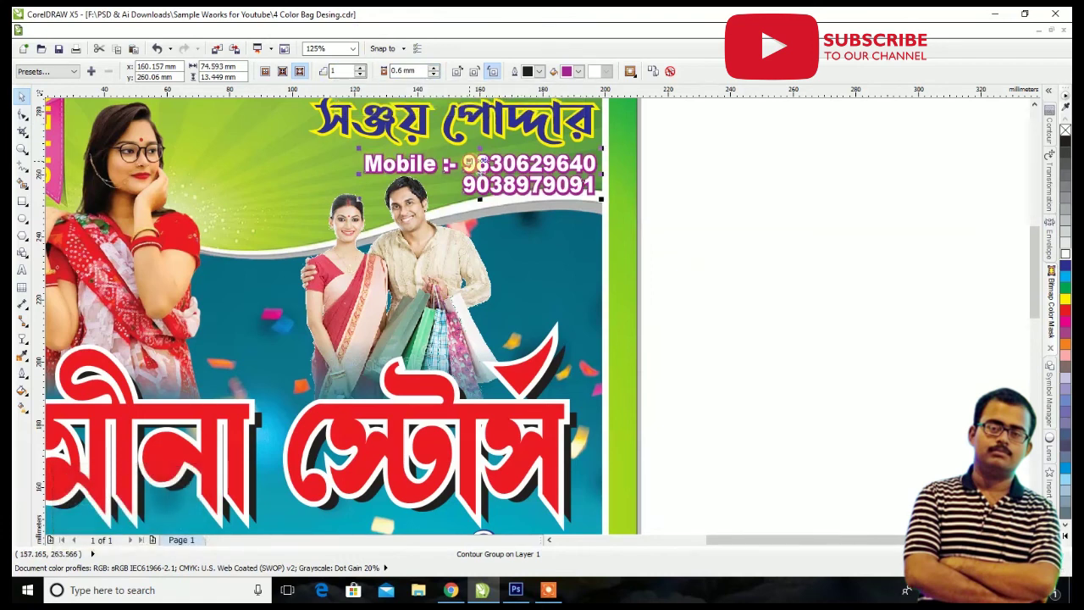
Step: Fill the mobile number lettering with magenta and change its contour colour to yellow
scroll(471, 163, up, 2)
click(1066, 301)
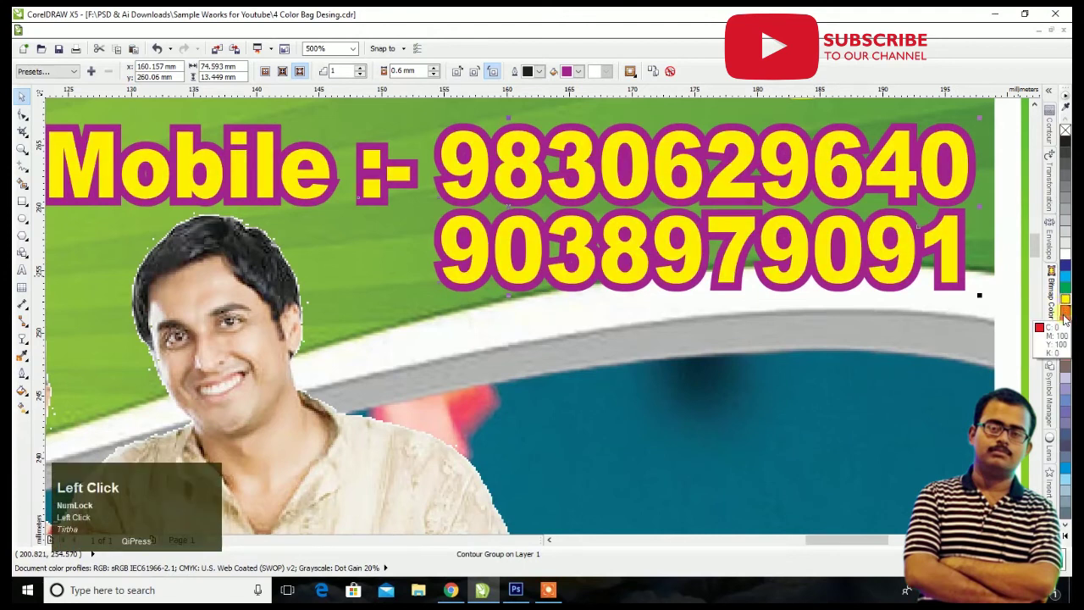
click(1066, 318)
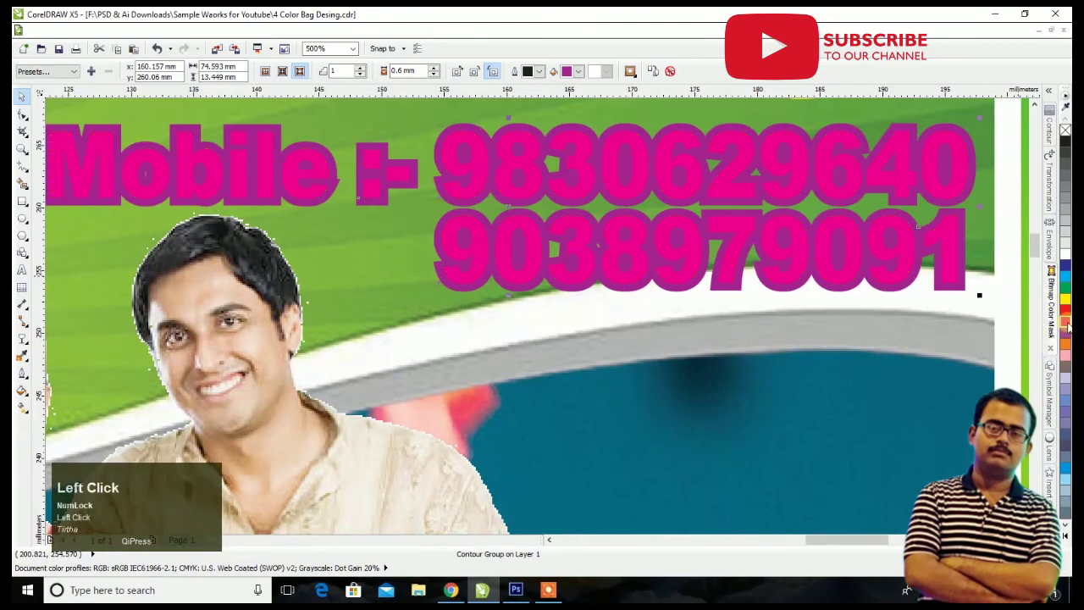
scroll(672, 269, down, 3)
scroll(669, 265, up, 1)
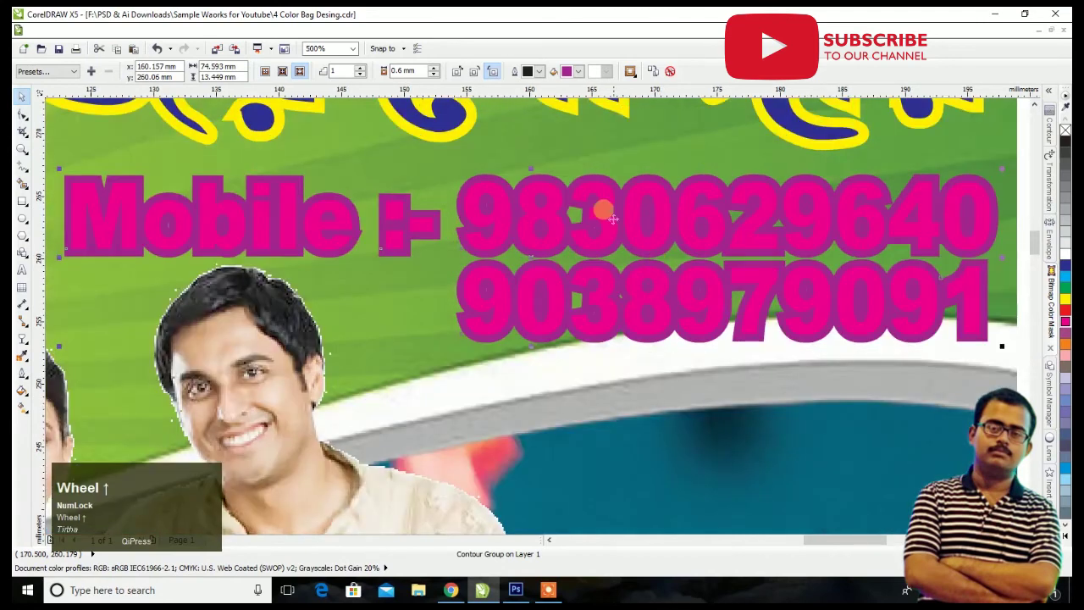
click(579, 72)
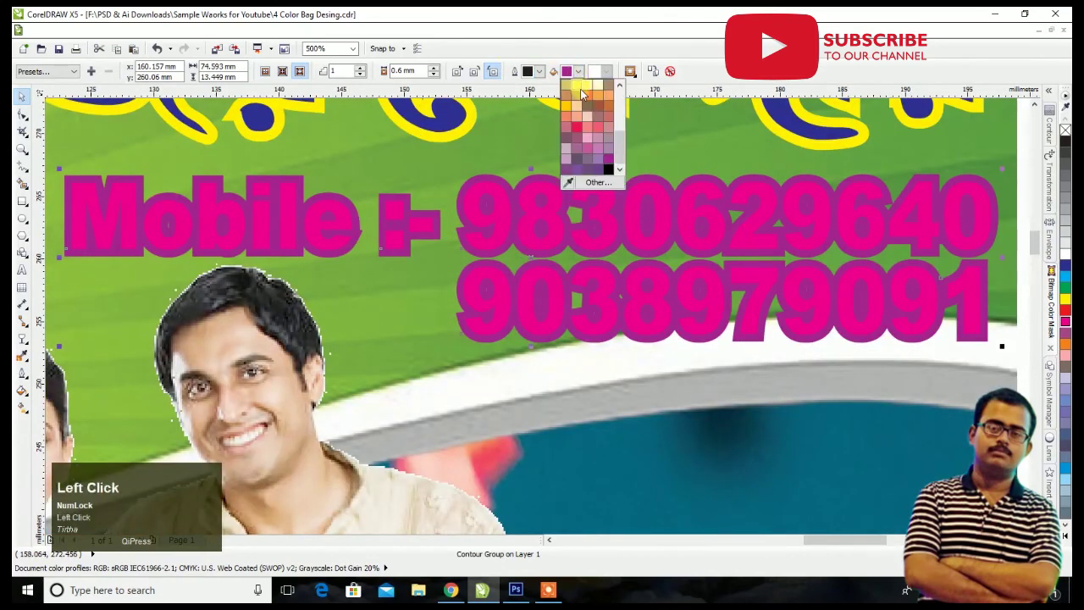
click(613, 118)
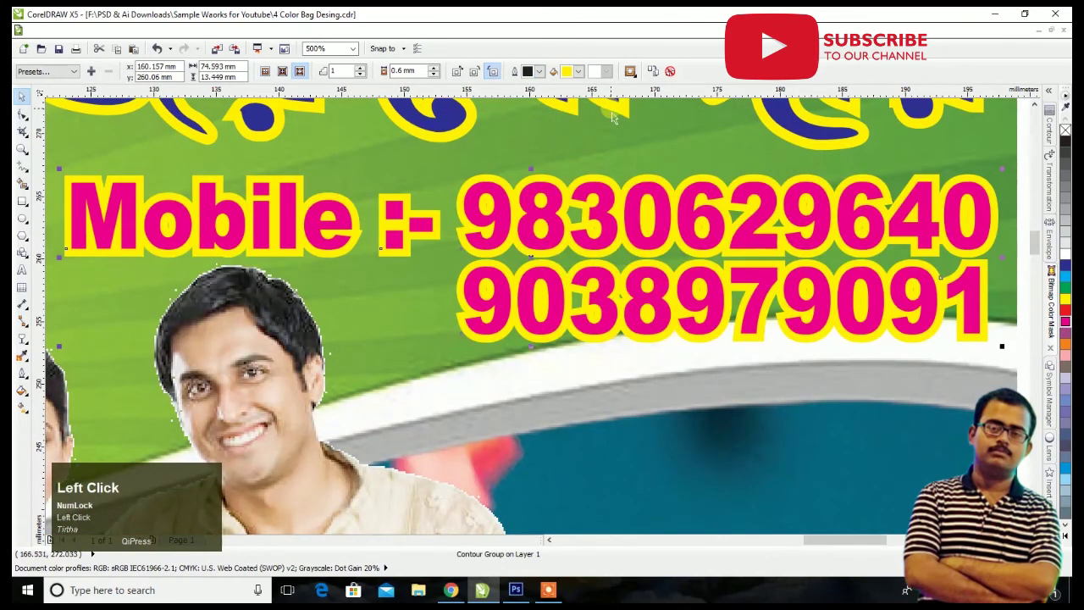
Step: Try light blue on the frame rectangle around the poster, first as fill and then as outline, and undo it
scroll(569, 206, down, 1)
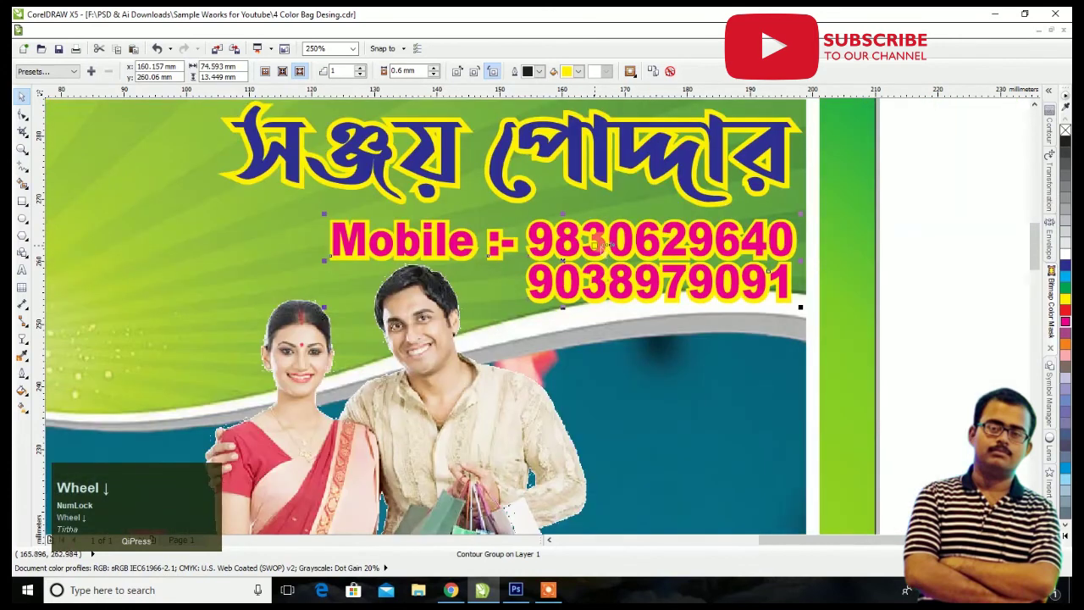
scroll(599, 243, down, 2)
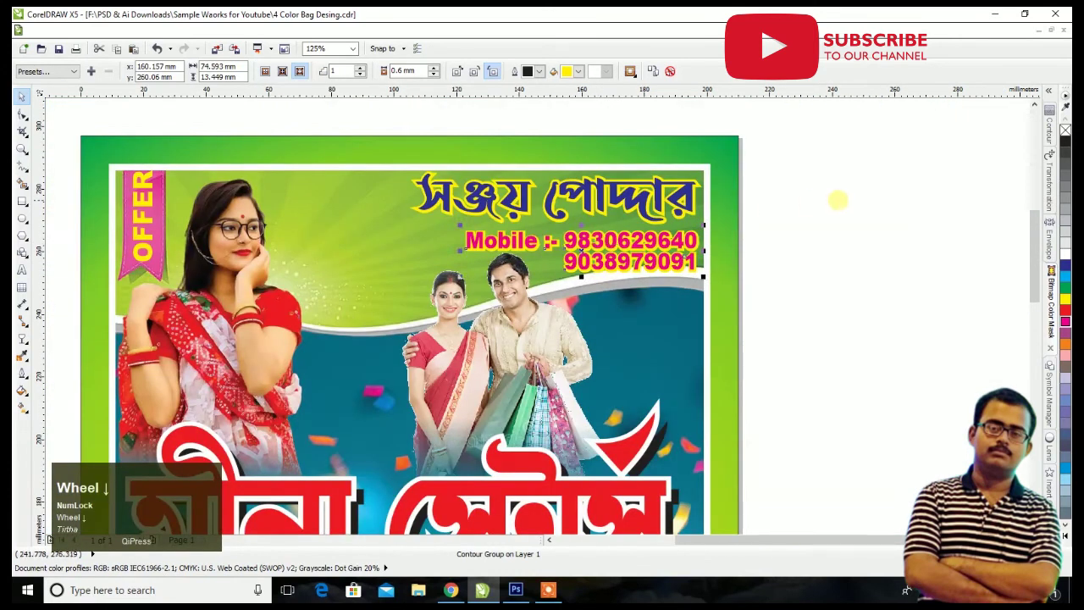
click(605, 188)
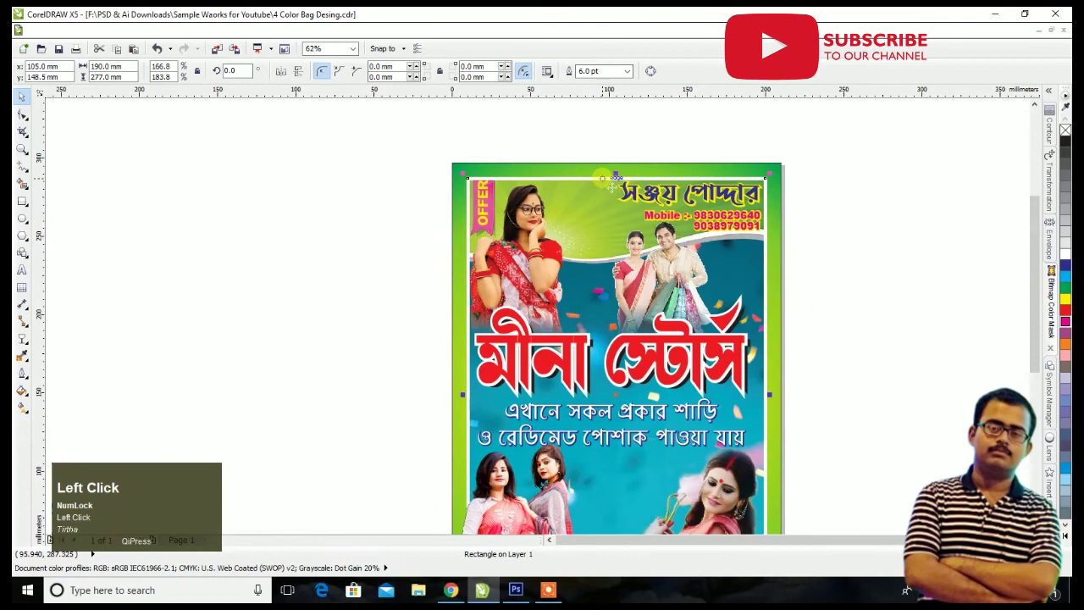
click(1065, 284)
key(ctrl+z)
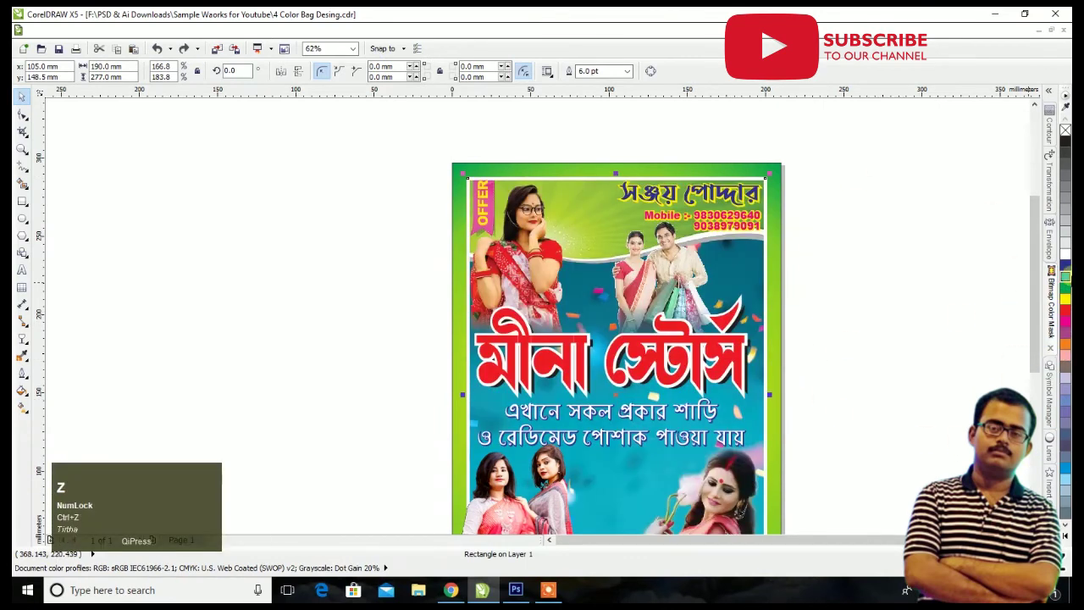
right_click(1066, 280)
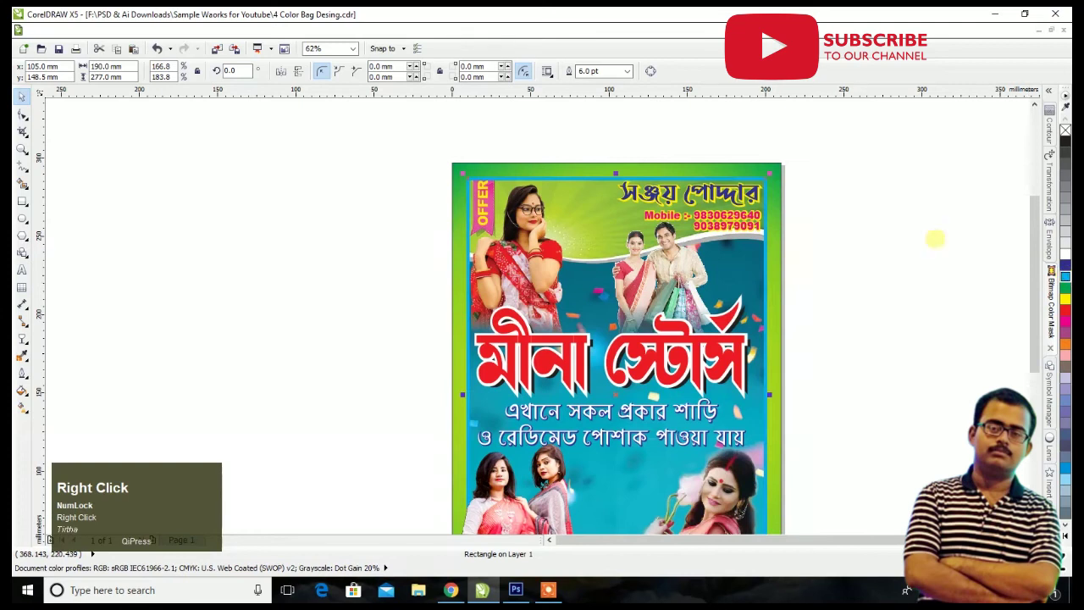
key(ctrl+z)
Step: Examine the whole bag design and the open area between the tagline and the lower model pictures
scroll(718, 199, down, 2)
click(850, 195)
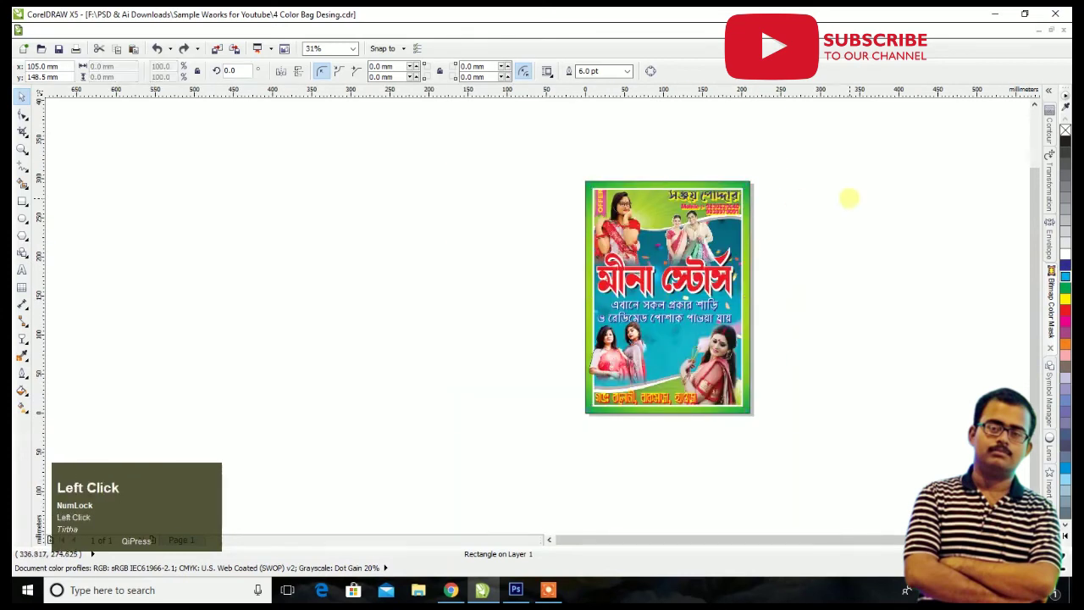
scroll(794, 284, down, 2)
scroll(794, 283, up, 4)
scroll(543, 170, up, 2)
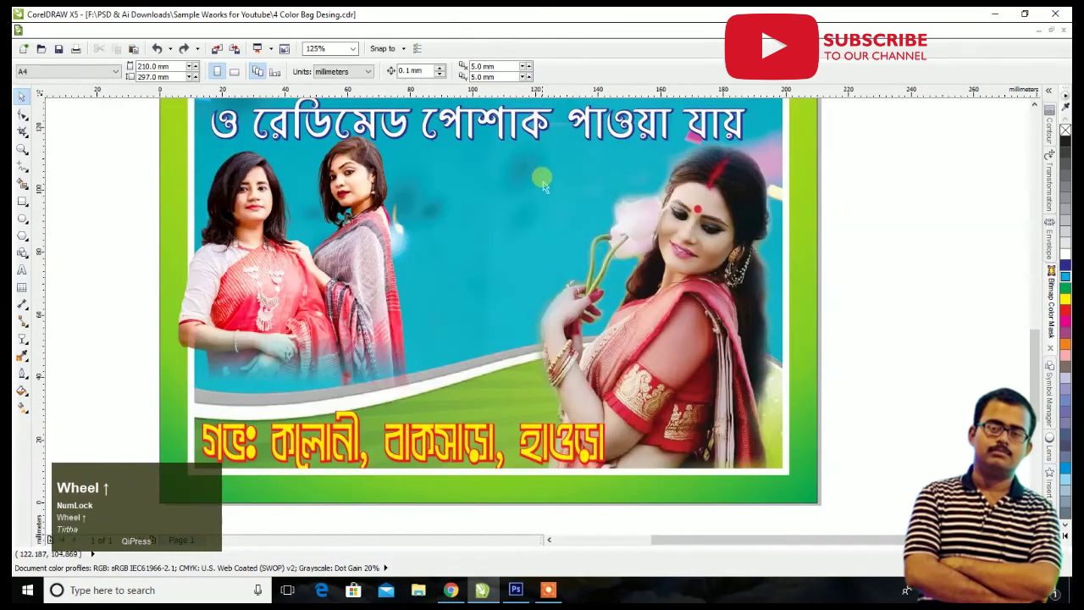
scroll(615, 374, down, 2)
scroll(603, 271, up, 1)
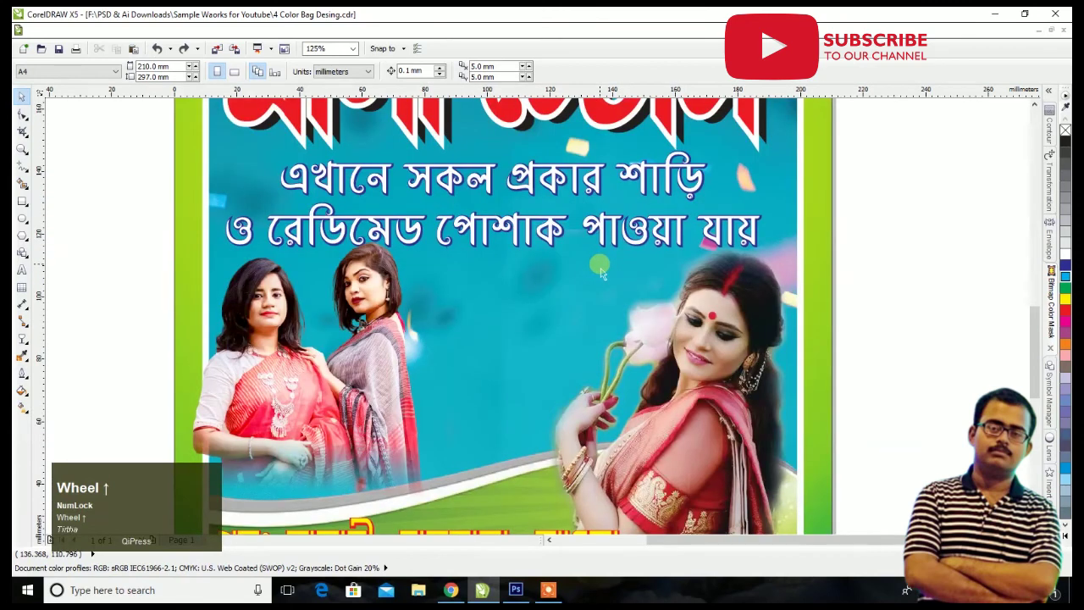
key(F4)
scroll(619, 336, up, 2)
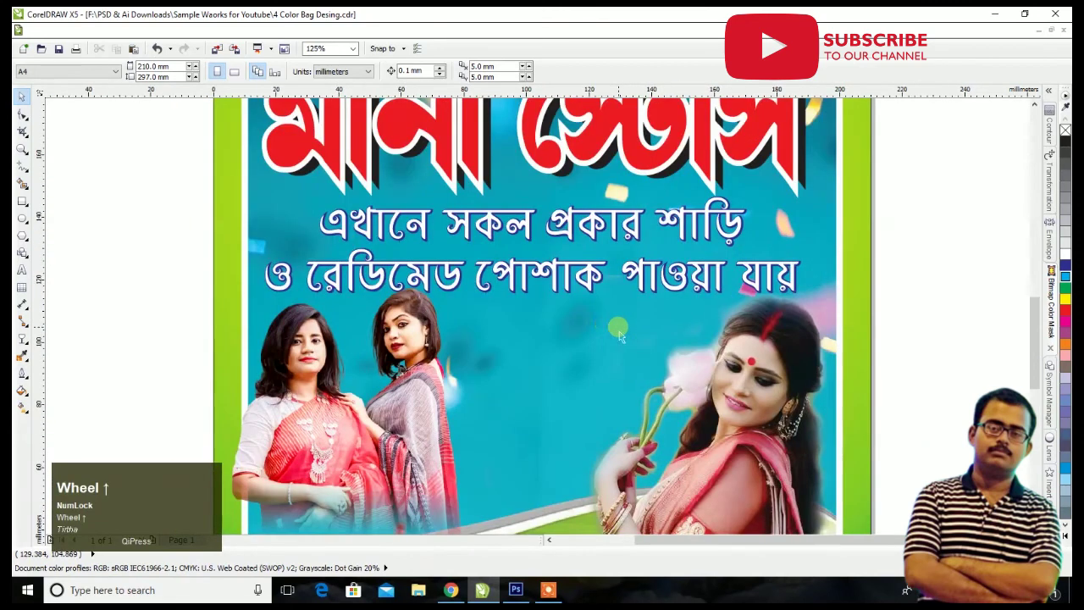
Step: Break the tagline's second line before "পাওয়া যায়" so the text runs over three lines
click(22, 270)
click(624, 273)
key(Return)
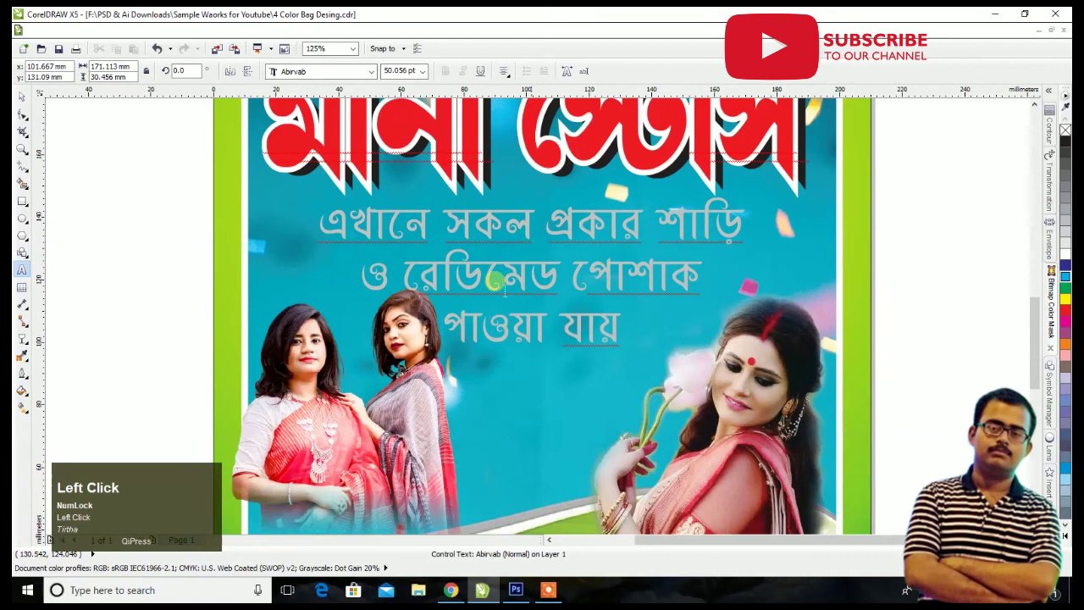
click(22, 96)
Step: Enlarge the three-line tagline to about 61 pt, roughly 167 mm wide, and place it centred beneath the title
scroll(730, 341, down, 1)
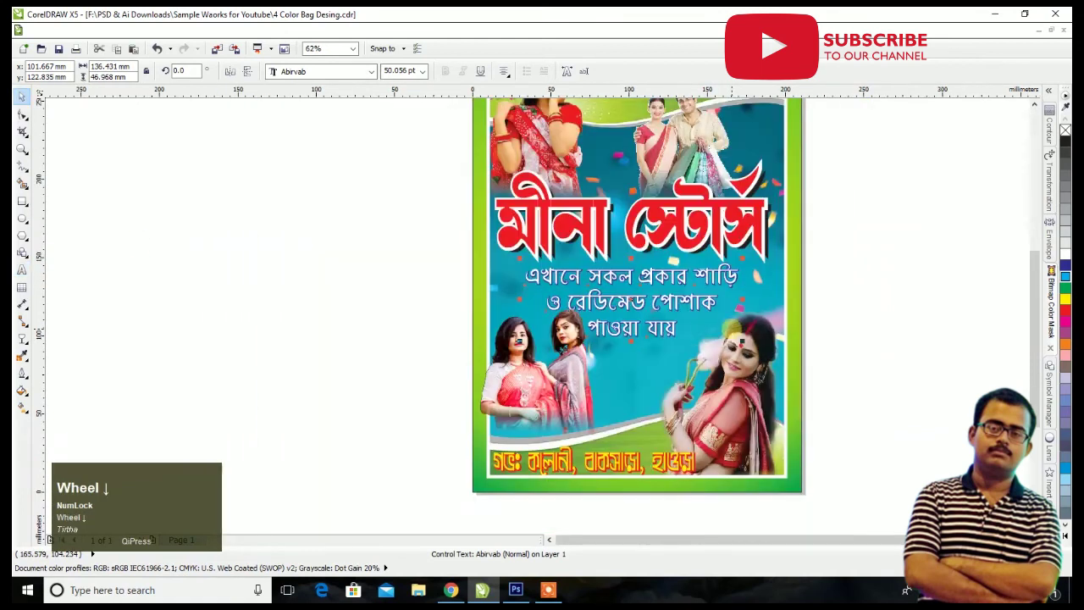
scroll(706, 337, up, 1)
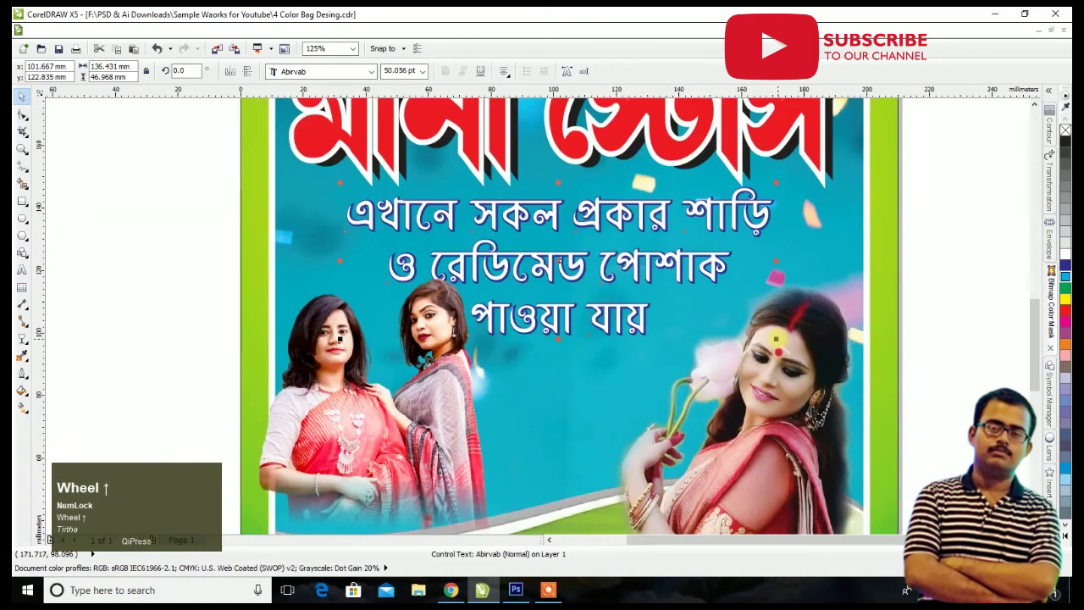
drag(776, 338, 866, 373)
drag(658, 237, 623, 227)
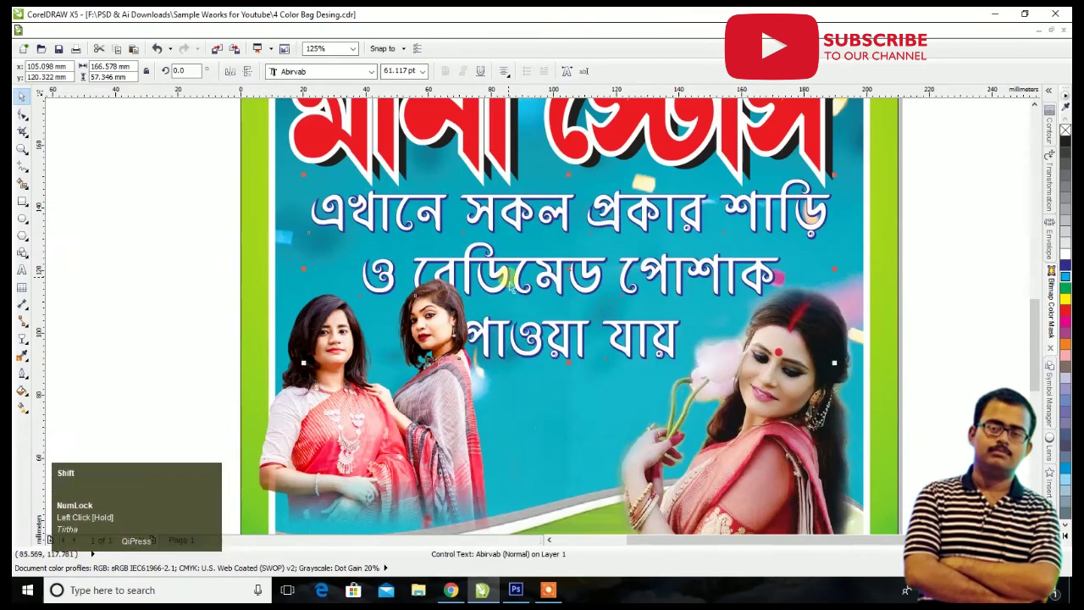
key(shift+Page_Up)
key(ctrl+z)
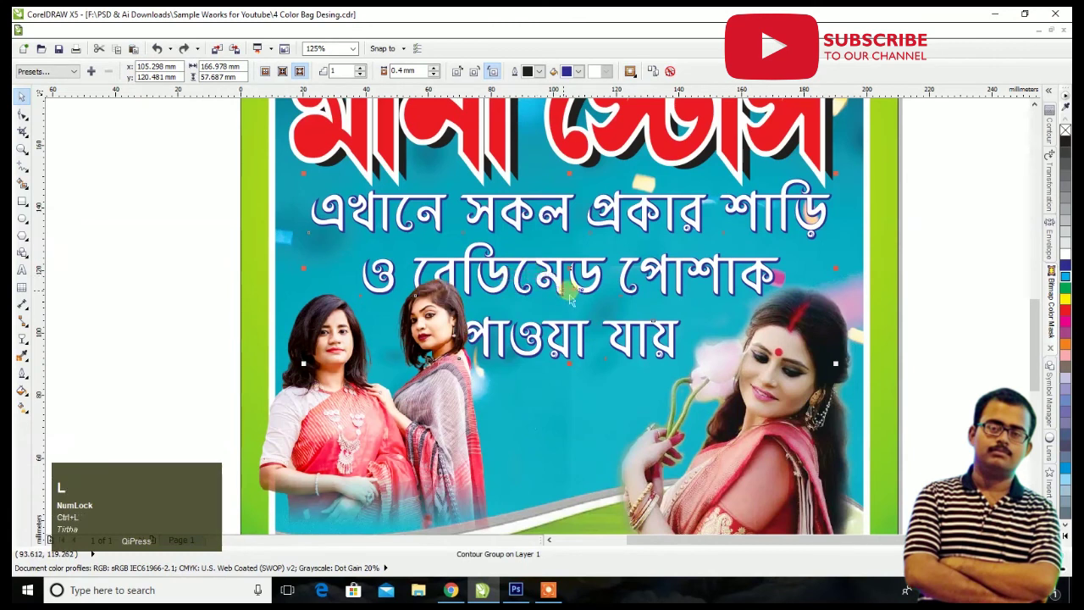
key(ctrl+z)
Step: Nudge the tagline slightly to the left and shrink the two women's picture to about 80 mm wide, clear of the lettering
drag(563, 280, 525, 272)
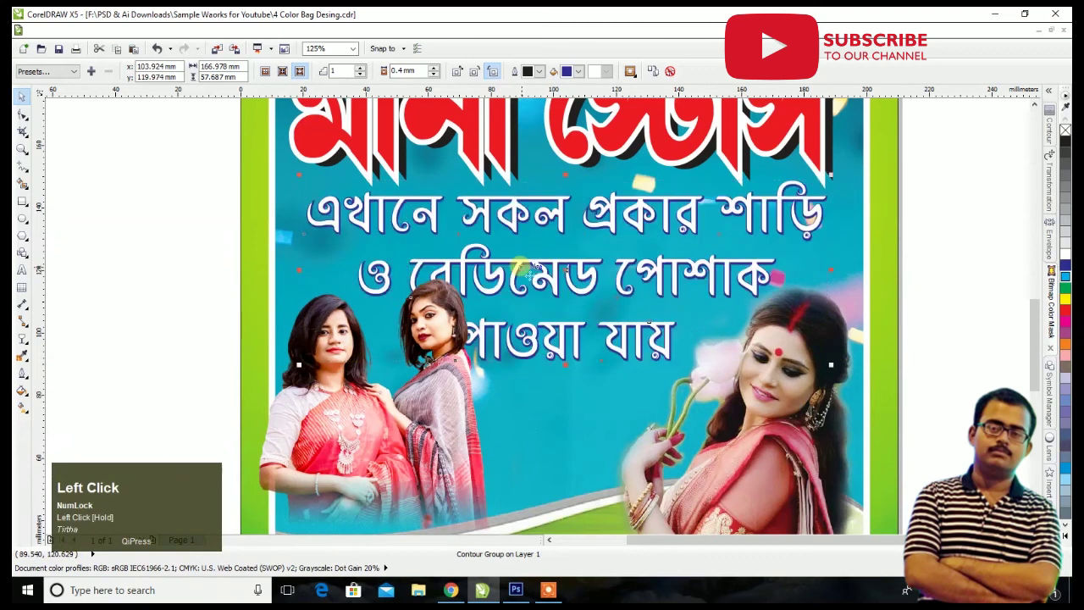
click(429, 308)
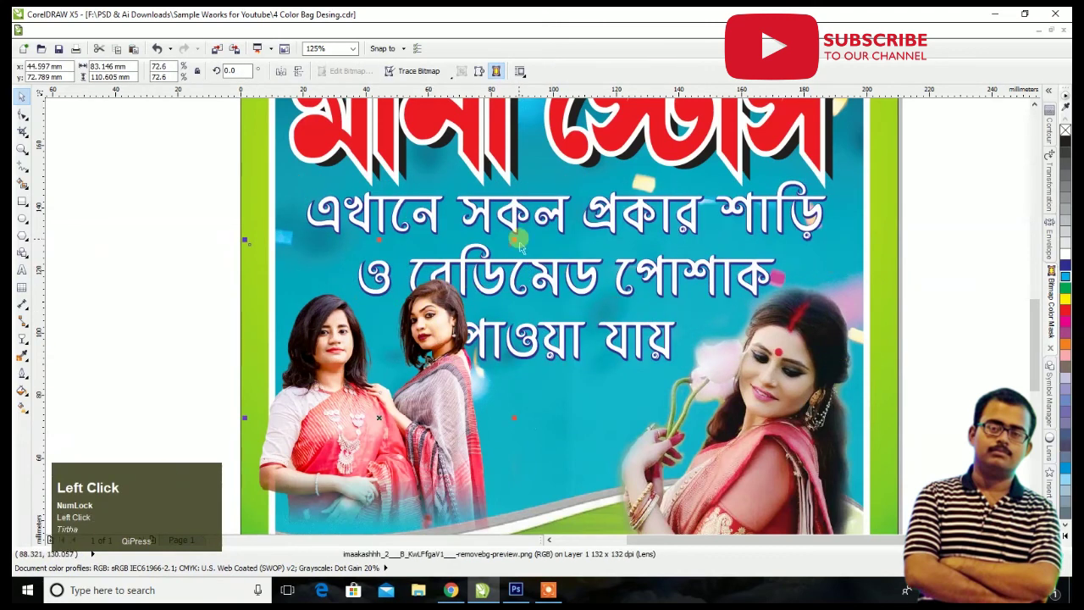
drag(520, 246, 510, 260)
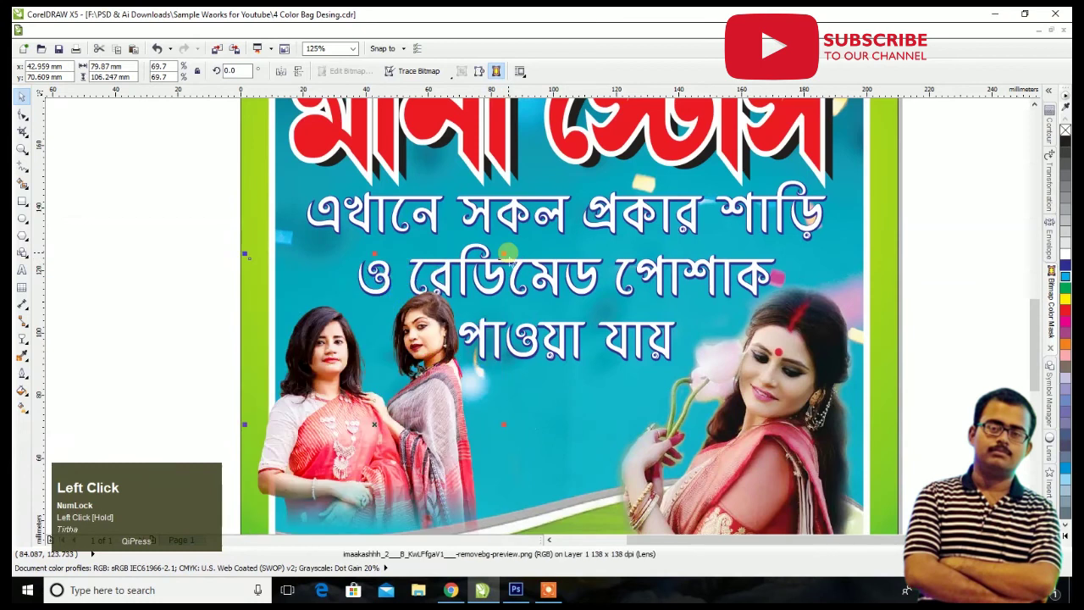
scroll(608, 271, down, 2)
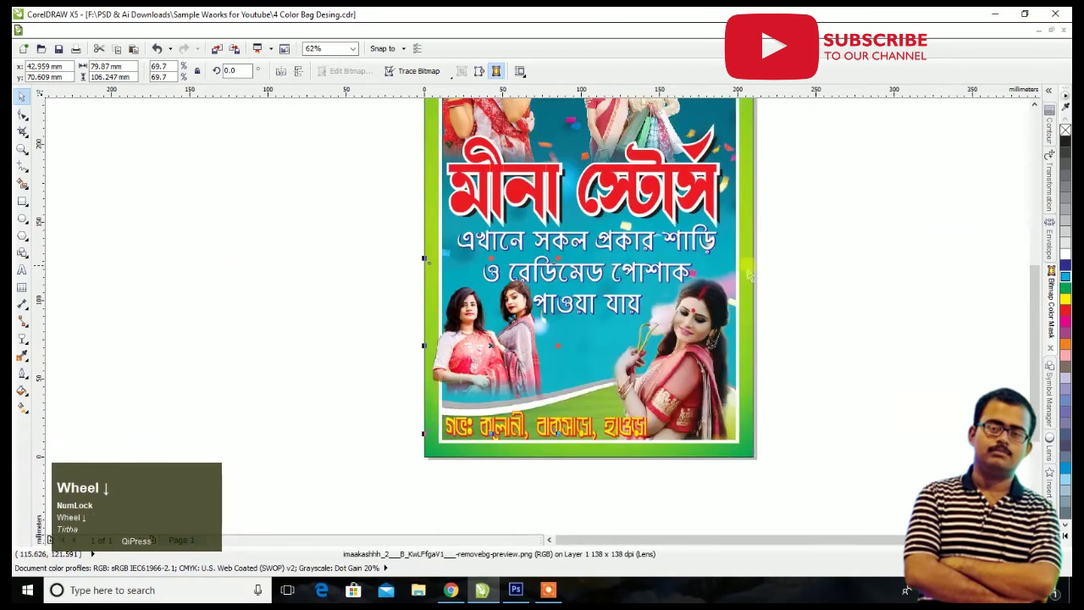
click(862, 268)
Step: Set the contour offset around the tagline lettering to 0.6 mm
scroll(647, 276, up, 1)
scroll(647, 276, up, 4)
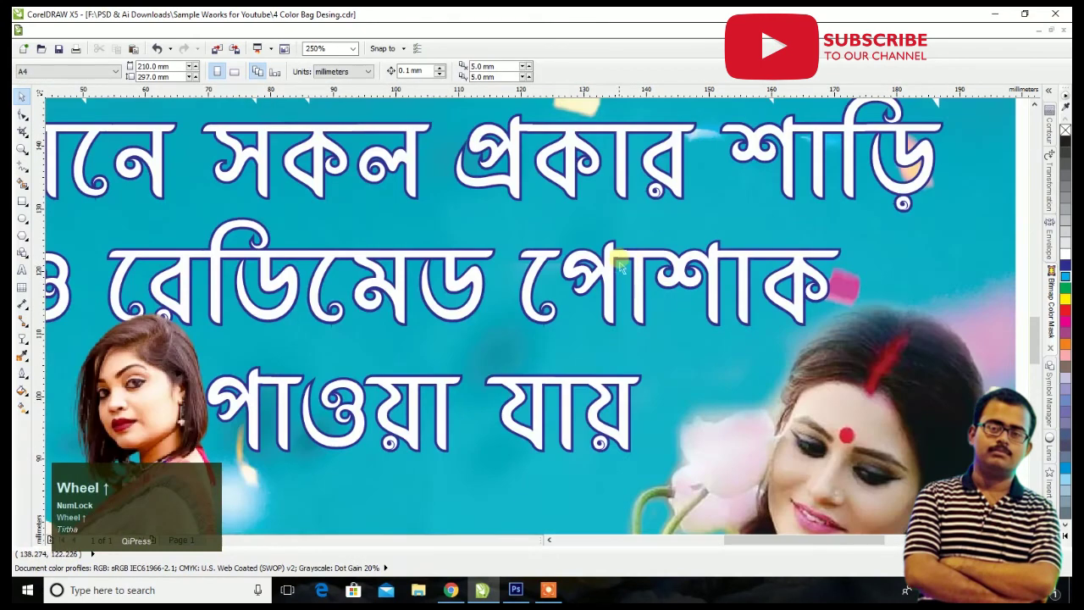
scroll(619, 266, up, 4)
click(625, 222)
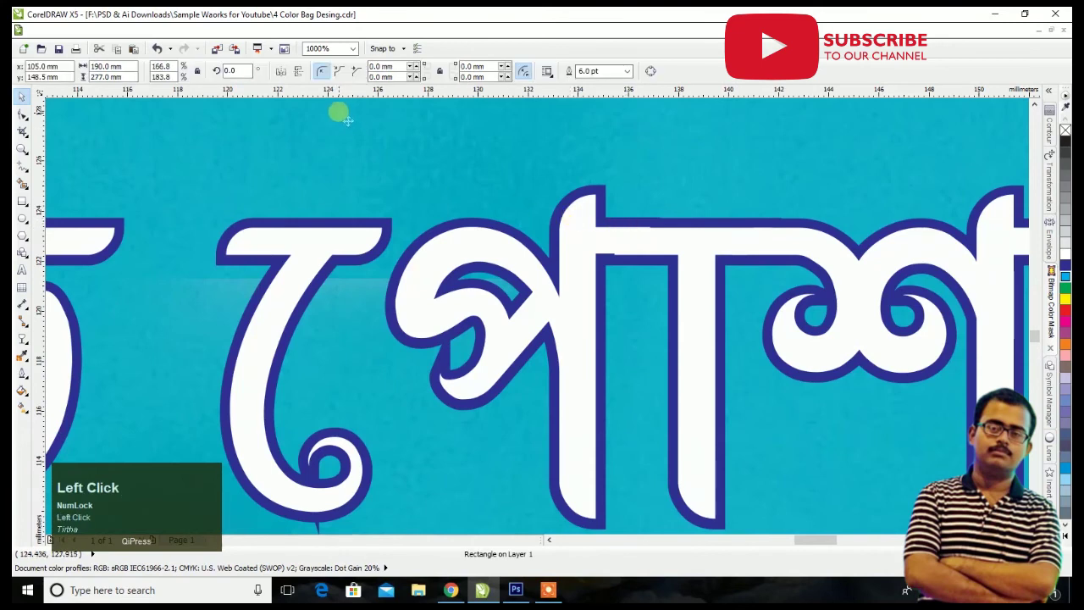
click(576, 201)
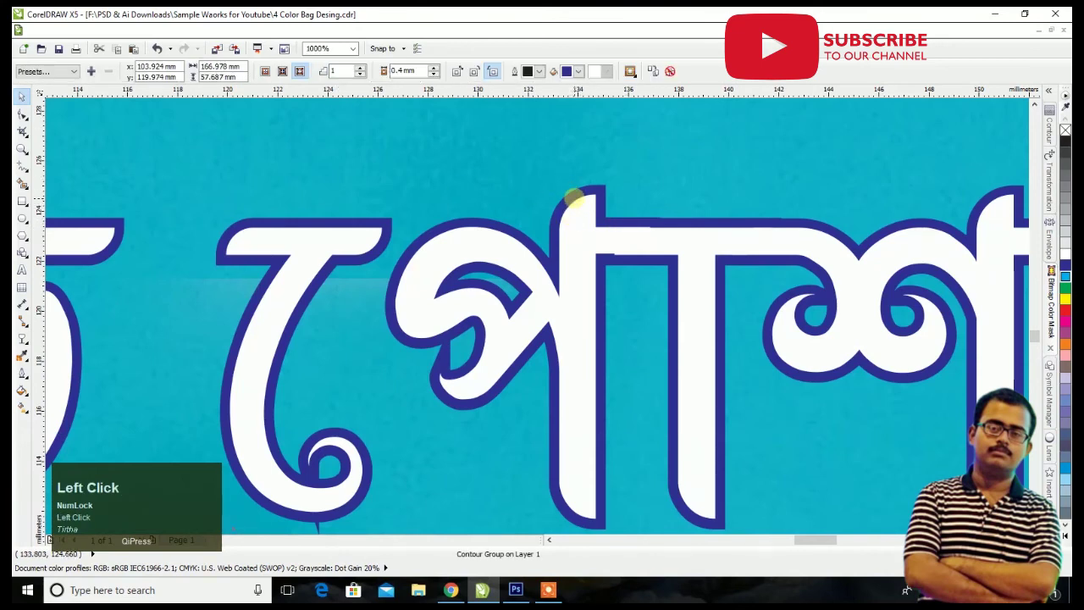
text(.6)
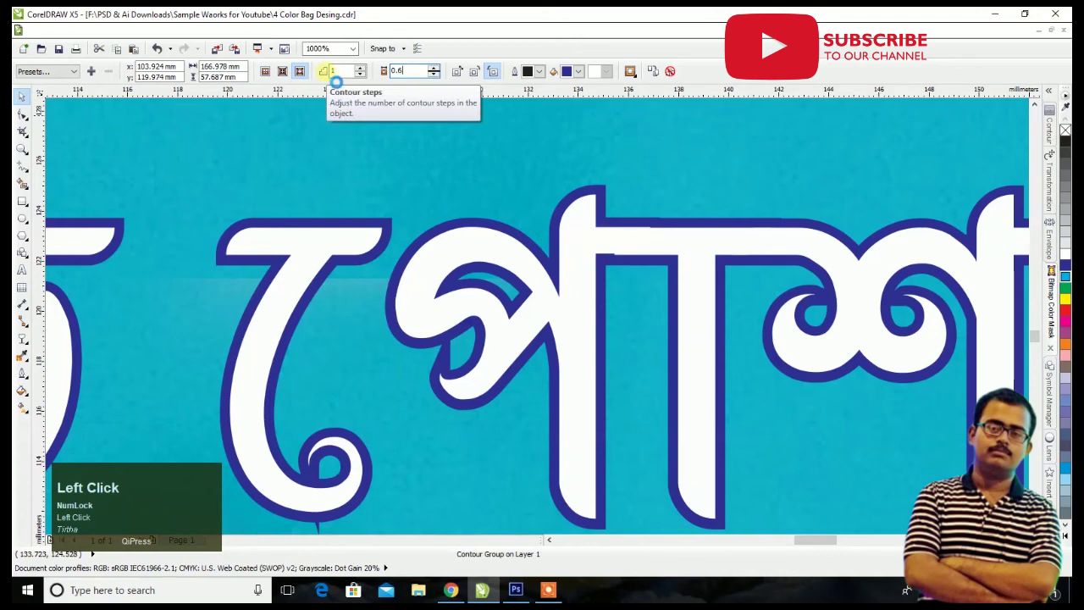
key(Return)
Step: Fill the three-line tagline's lettering with yellow and deselect it
scroll(506, 280, down, 6)
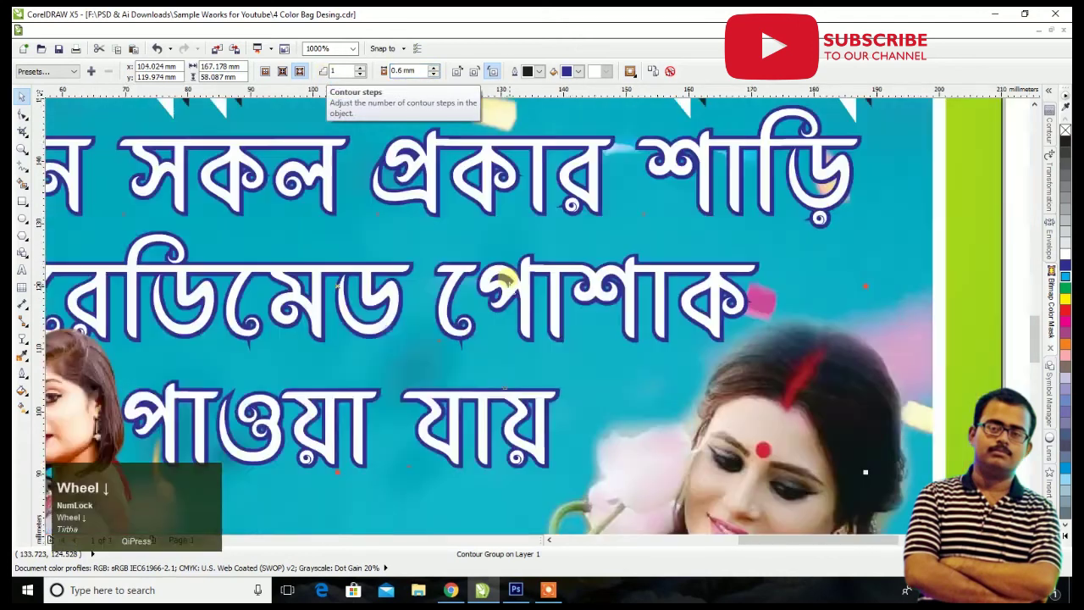
scroll(502, 273, up, 2)
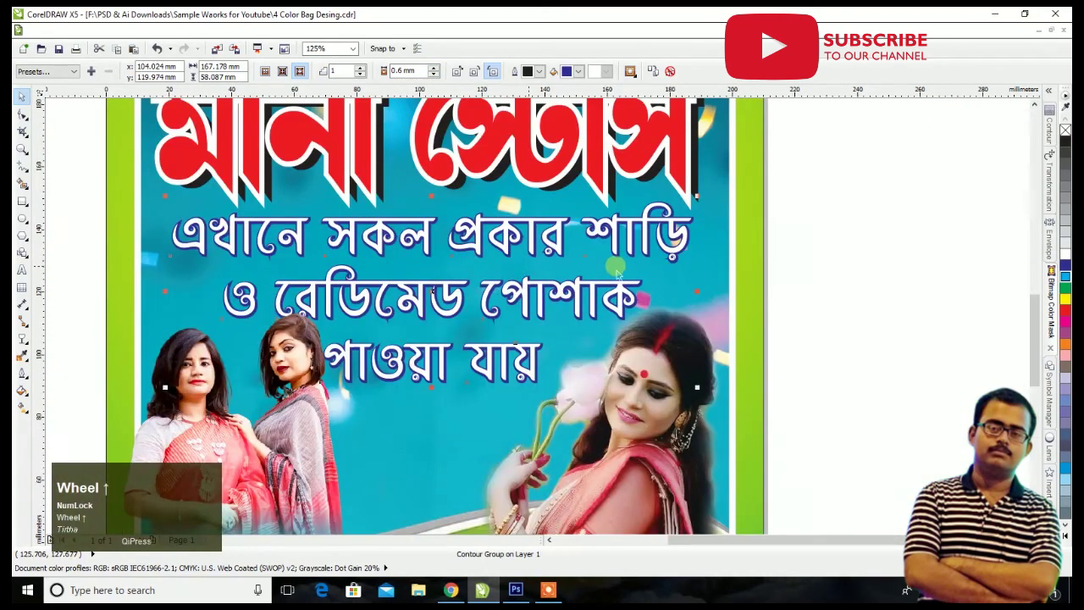
click(1067, 298)
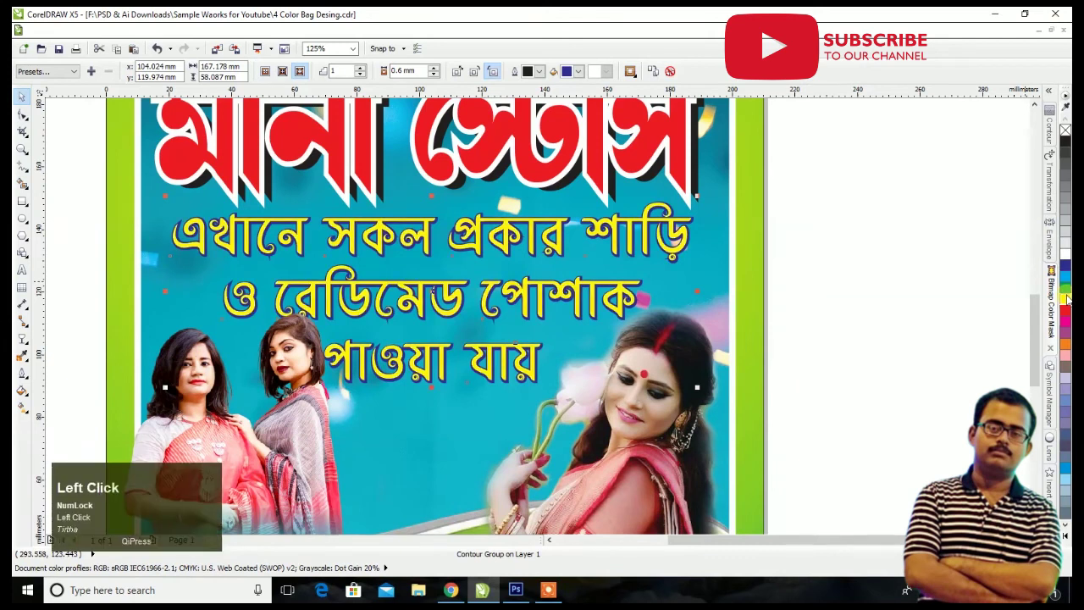
click(874, 288)
Step: Import the picture 0296921_bewitching-gold-kids-lehenga-choli-removebg-preview from the Model folder and place it on the bag design
scroll(834, 271, down, 2)
click(838, 301)
scroll(837, 302, down, 1)
scroll(763, 257, up, 1)
right_click(806, 245)
click(837, 304)
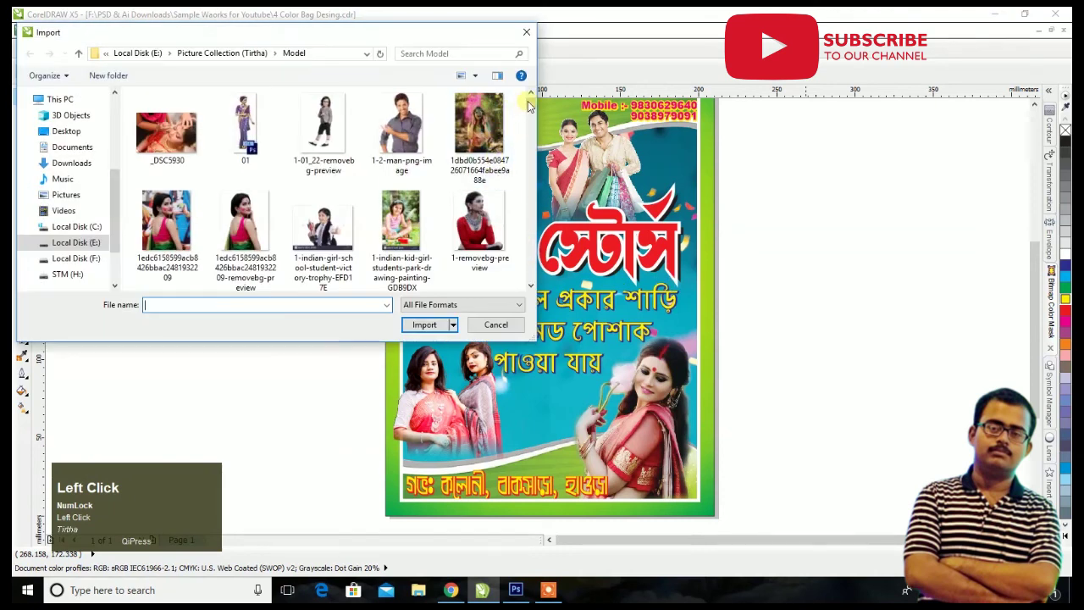
drag(533, 103, 543, 139)
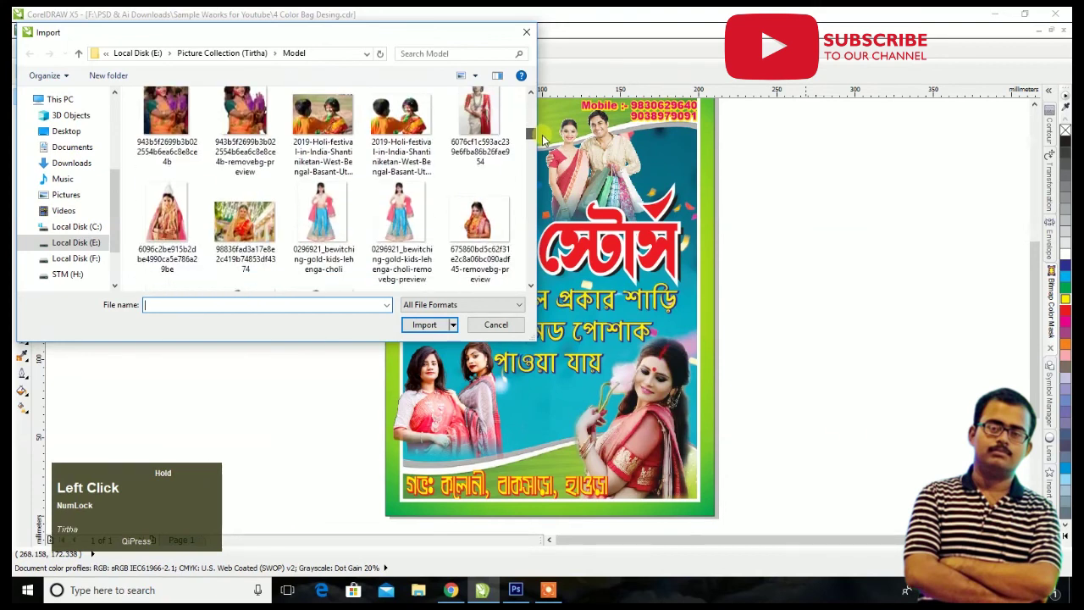
click(388, 221)
click(425, 325)
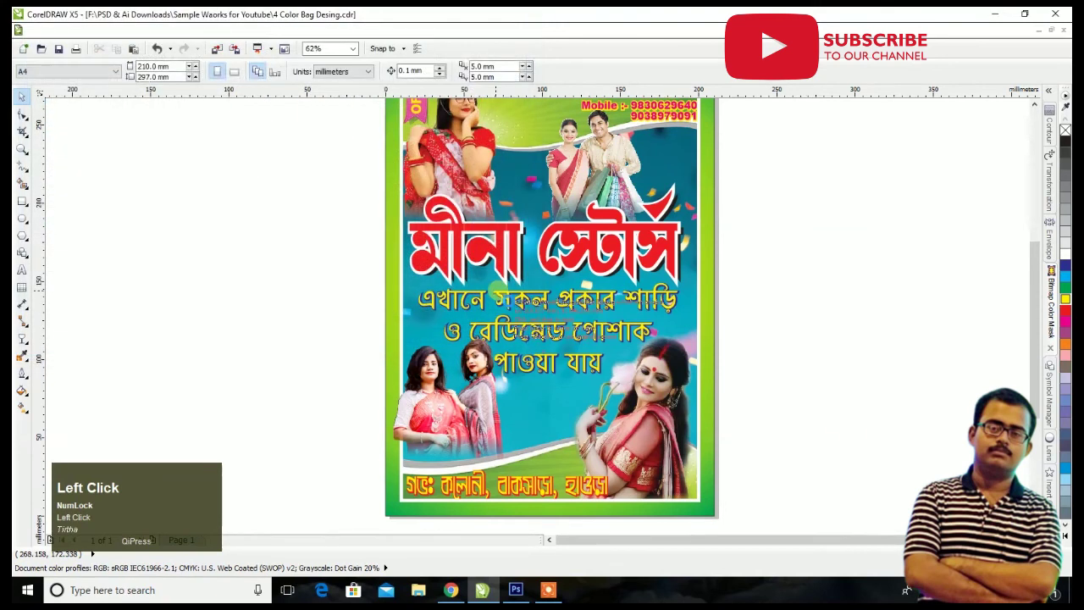
click(492, 288)
Step: Shrink the lehenga girl's picture to about 57 mm wide and place it between the two women and the saree model, above the address line
scroll(491, 288, down, 2)
scroll(555, 373, up, 4)
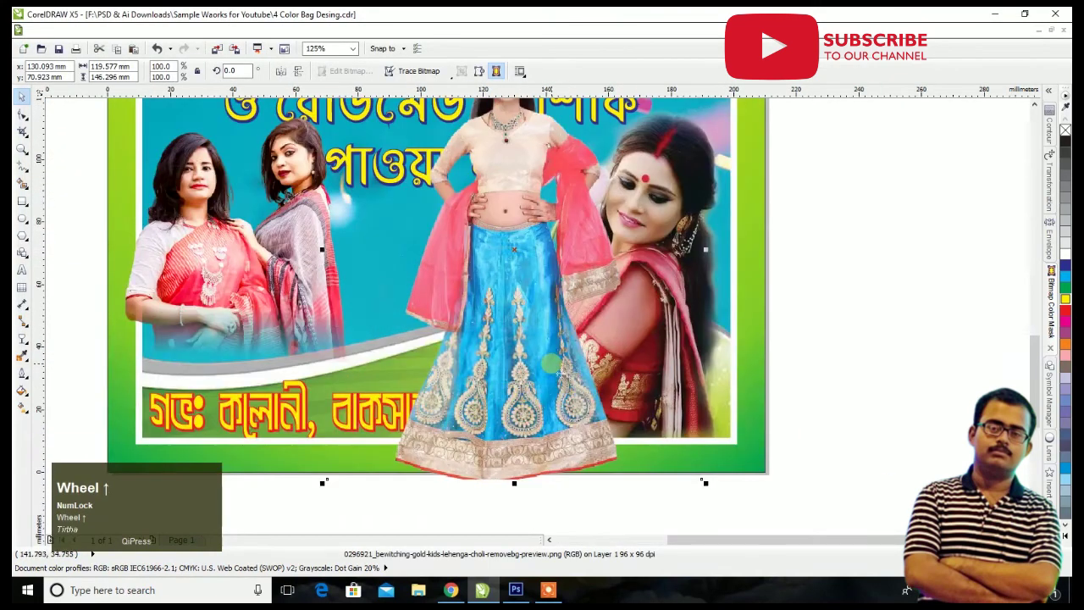
scroll(534, 337, down, 2)
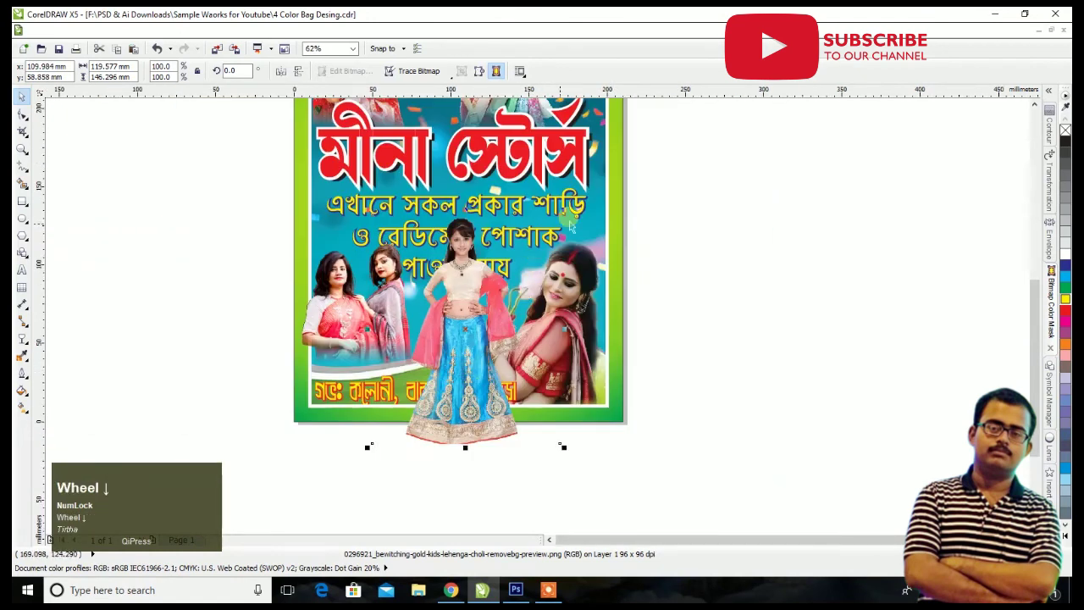
drag(567, 218, 511, 269)
scroll(487, 320, up, 2)
drag(487, 320, 446, 328)
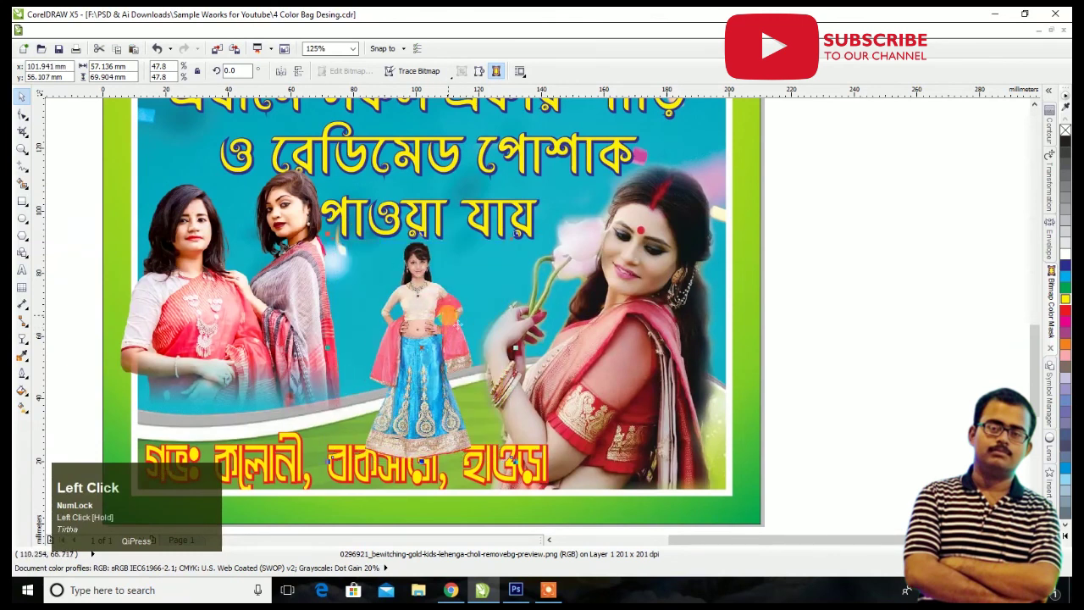
drag(453, 323, 455, 318)
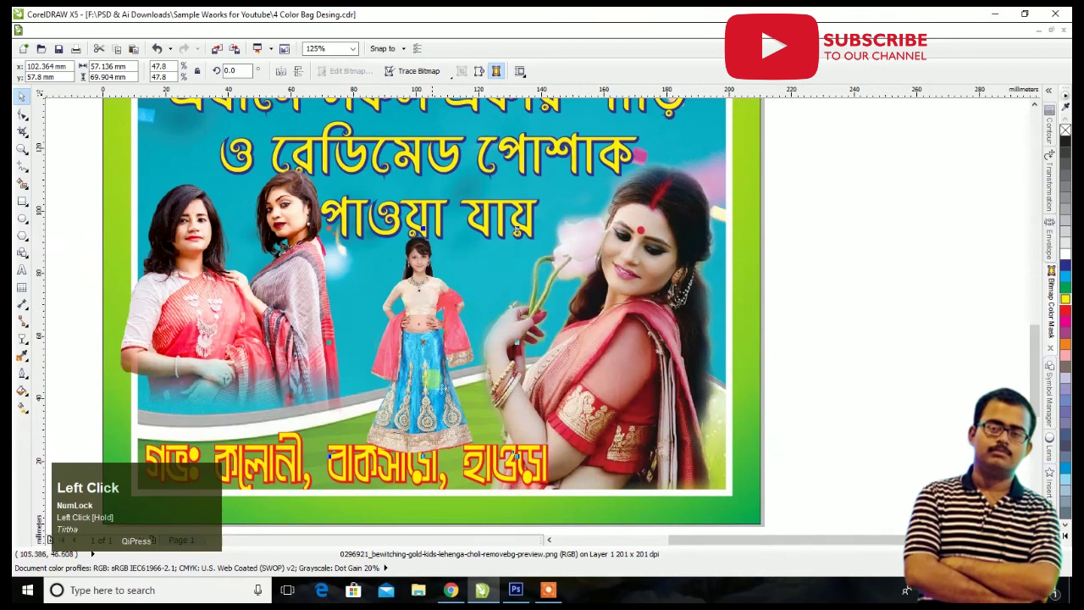
Step: Apply a linear transparency to the girl's picture so the lower part of her skirt fades downward into the background
click(22, 337)
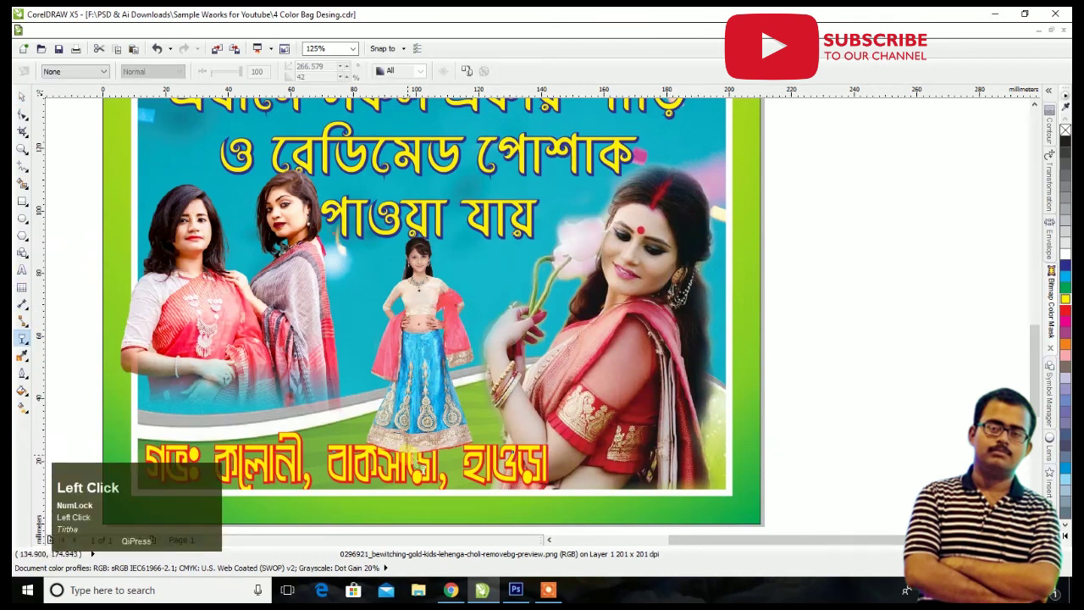
drag(407, 426, 408, 449)
key(ctrl+z)
drag(412, 404, 414, 448)
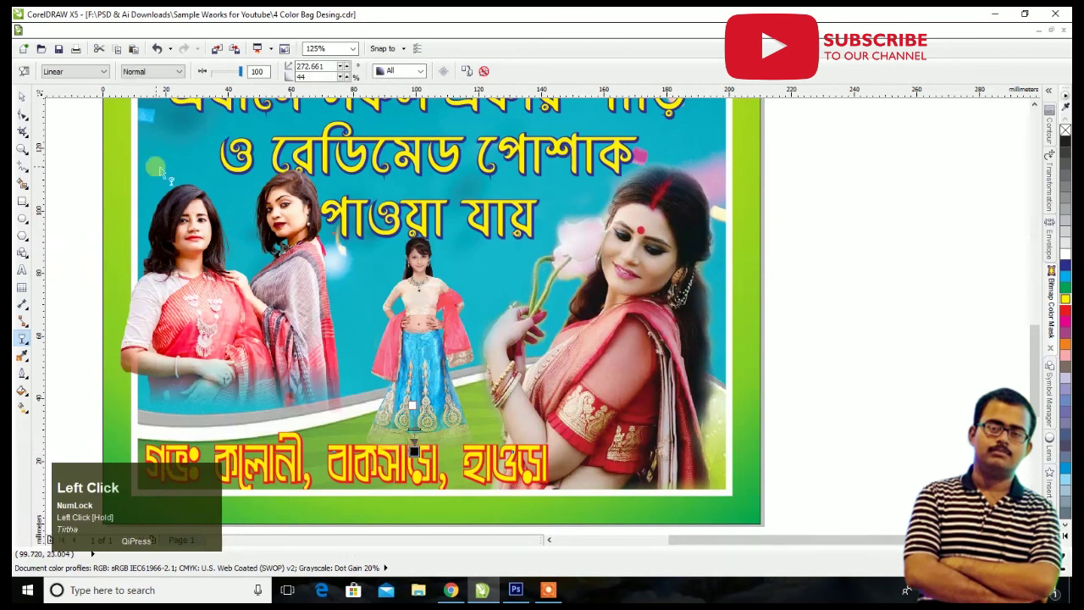
click(22, 96)
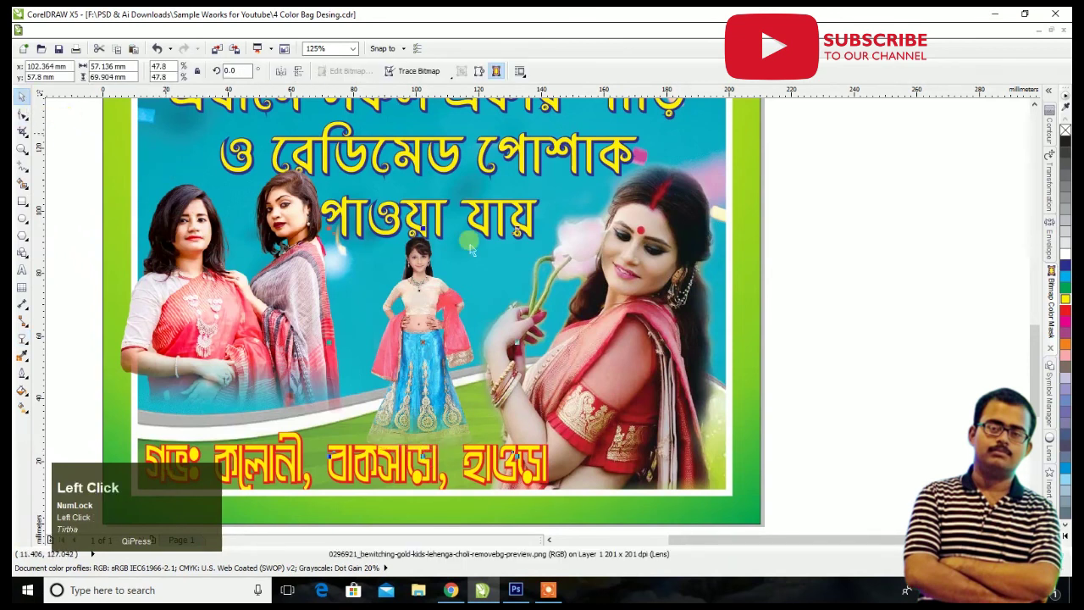
Step: Reduce the faded girl's picture slightly to about 55 mm wide and deselect it
click(525, 241)
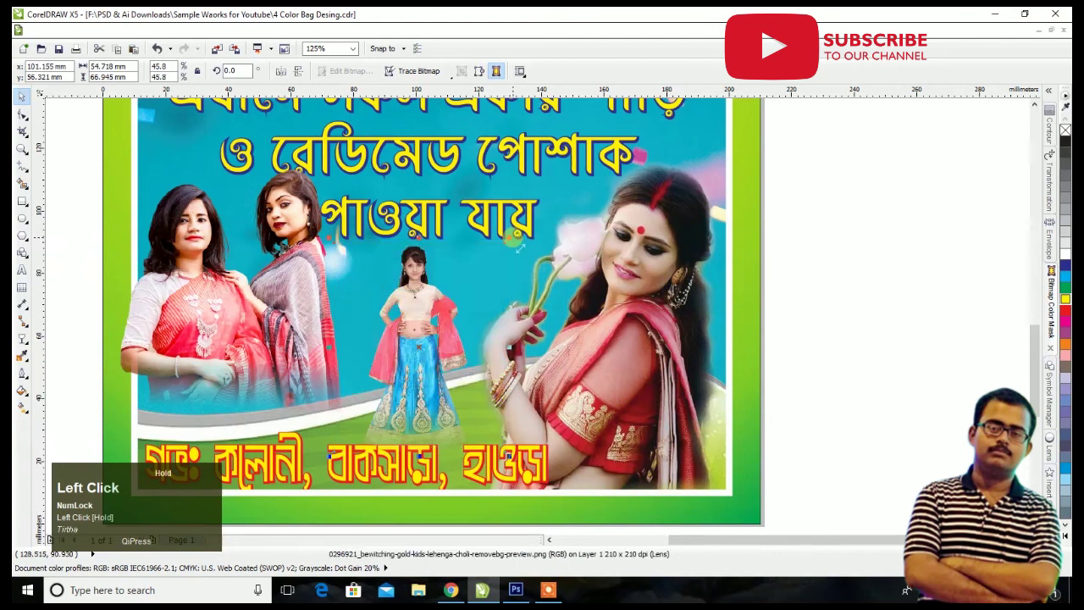
scroll(648, 233, down, 3)
scroll(649, 232, down, 1)
scroll(689, 235, up, 3)
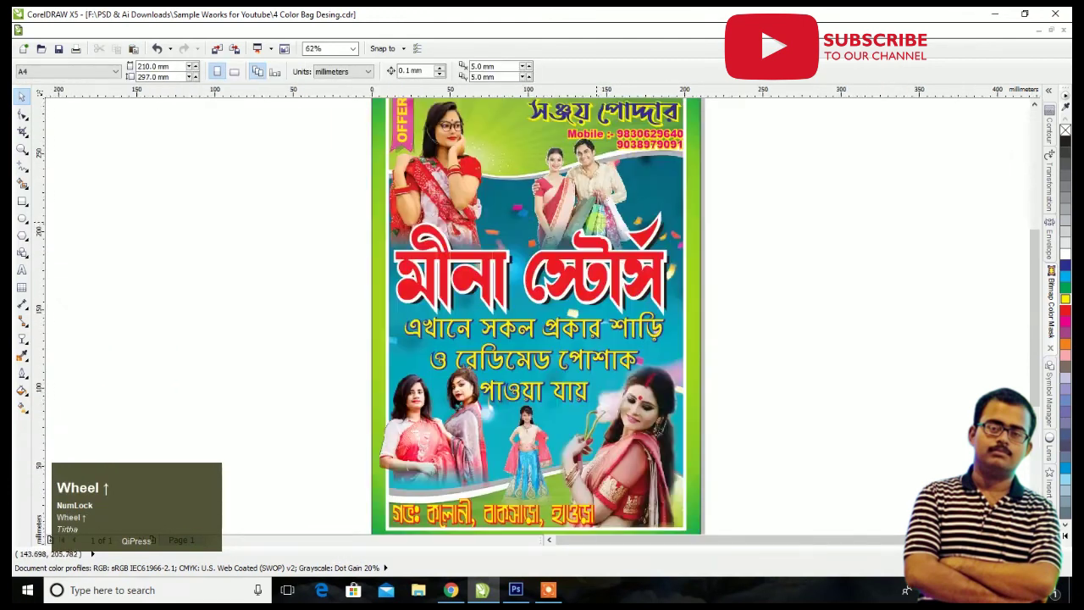
click(777, 301)
Step: Select all objects of the bag design, group them together and clear the selection
scroll(776, 301, down, 1)
scroll(755, 205, up, 1)
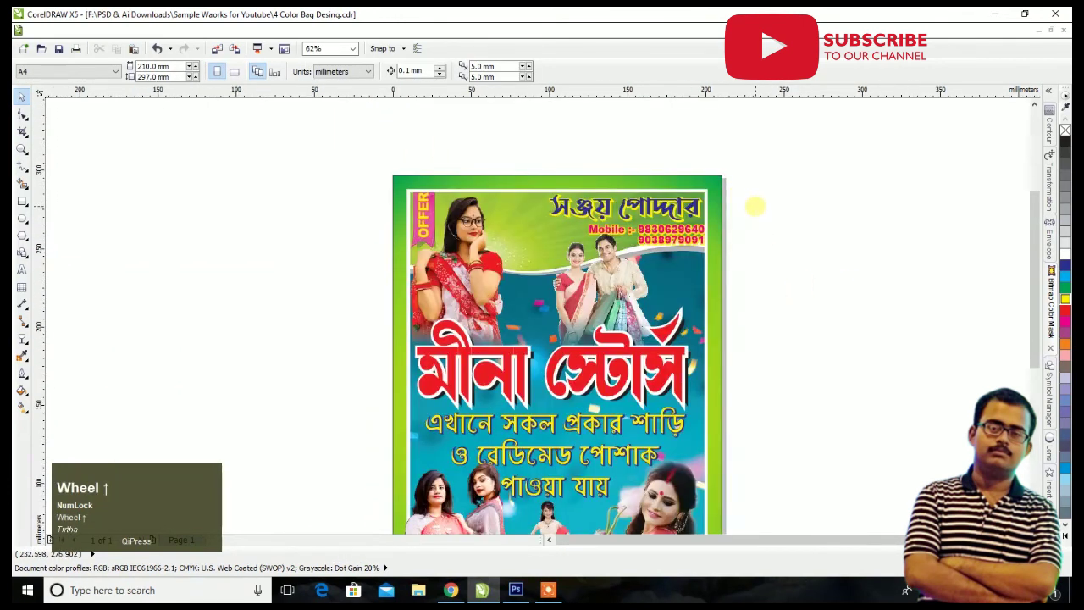
key(ctrl+a)
key(ctrl+g)
click(787, 254)
scroll(787, 211, down, 1)
scroll(763, 271, up, 1)
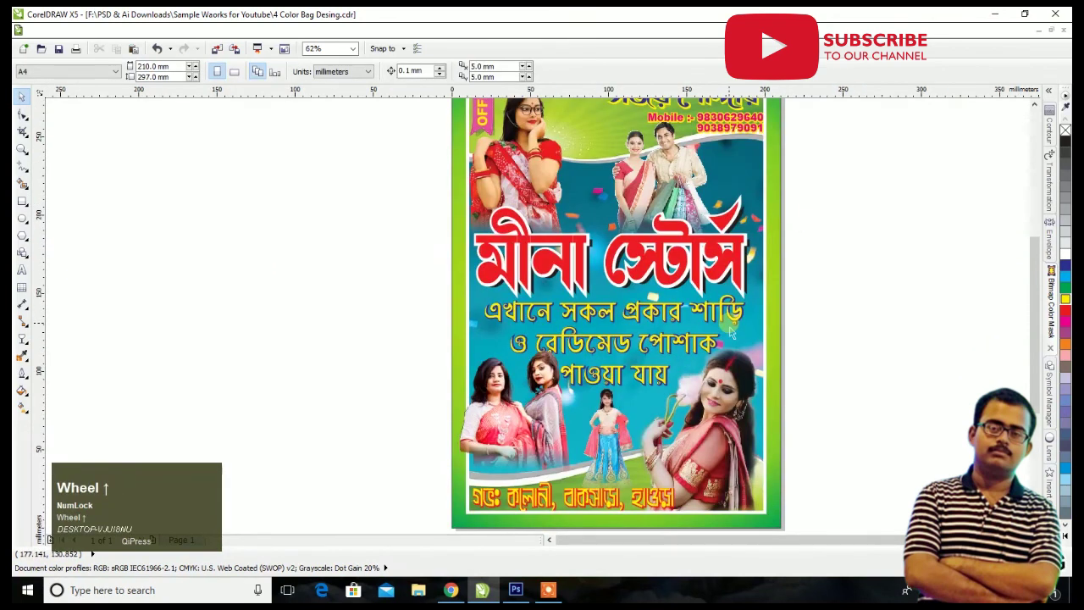